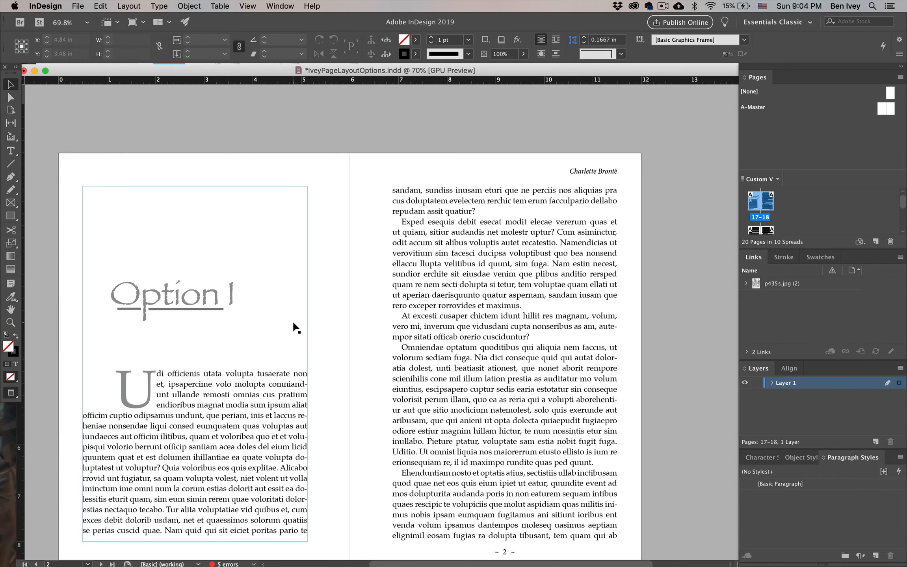
# Review the chapter-opening spreads of the four layout options, from Option 1 to Option 4
pyautogui.scroll(-15, 312, 355)
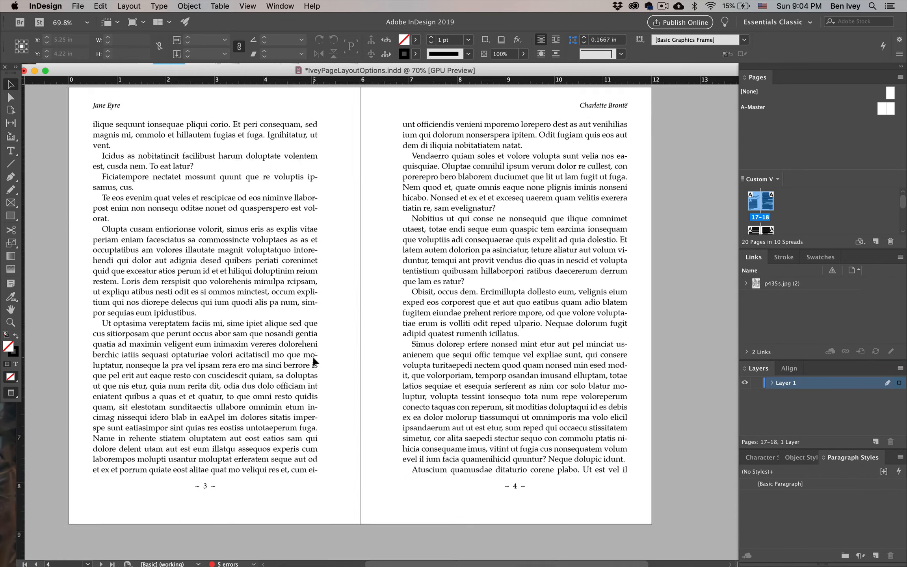
pyautogui.scroll(-15, 313, 357)
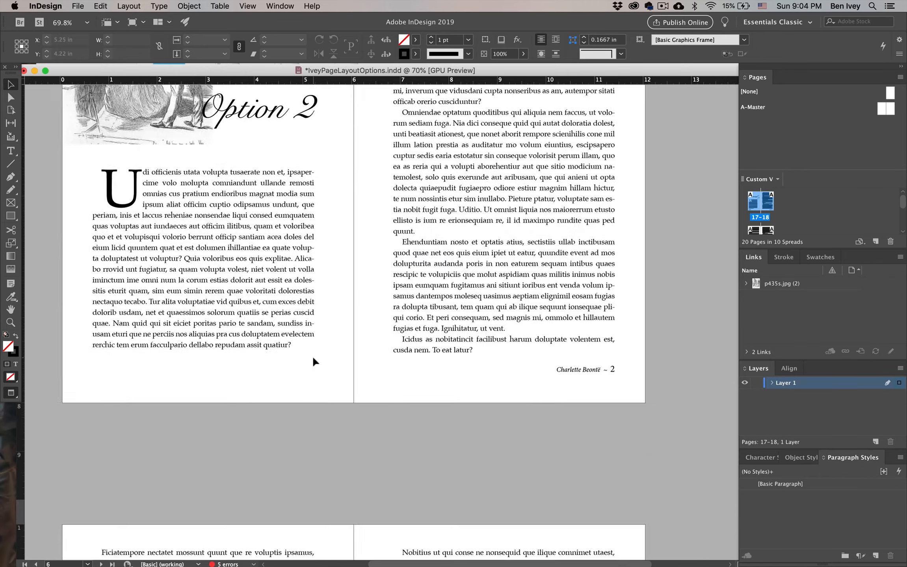
pyautogui.scroll(-8, 314, 359)
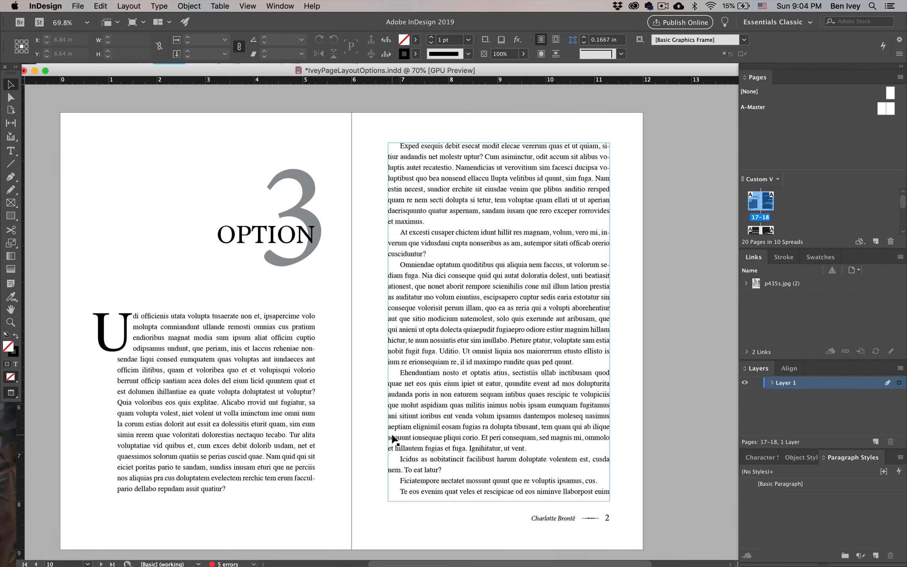
pyautogui.scroll(-15, 393, 438)
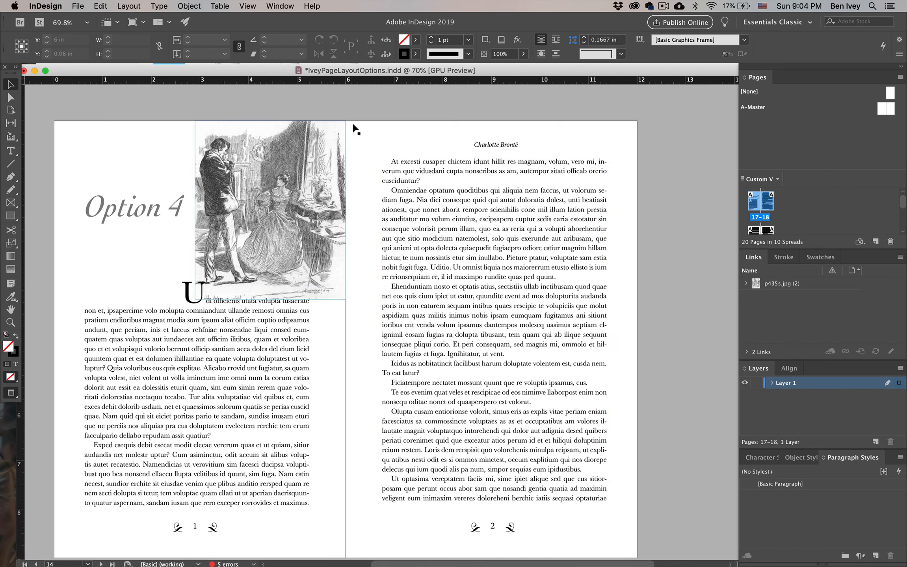
# Undock Paragraph Styles so that it floats over the Option 4 spread
pyautogui.click(267, 5)
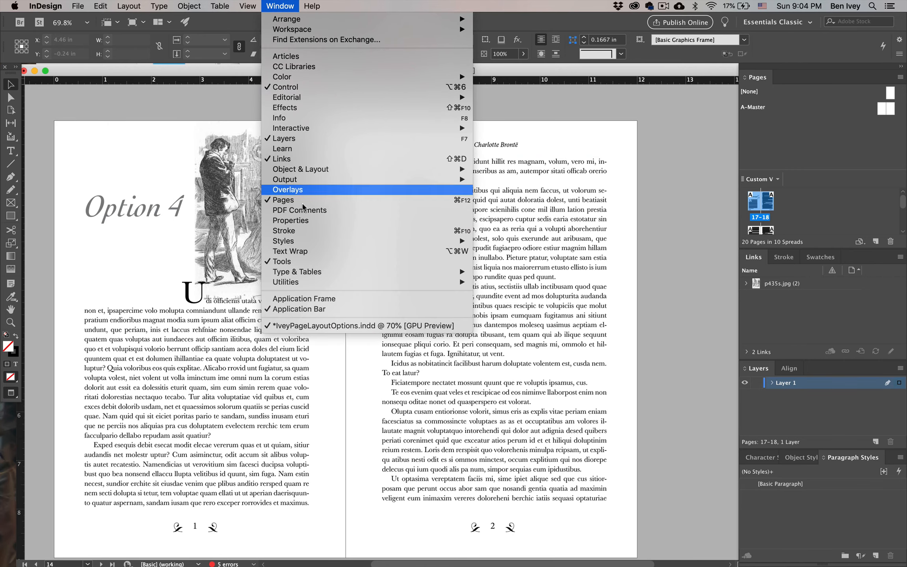
pyautogui.moveTo(306, 242)
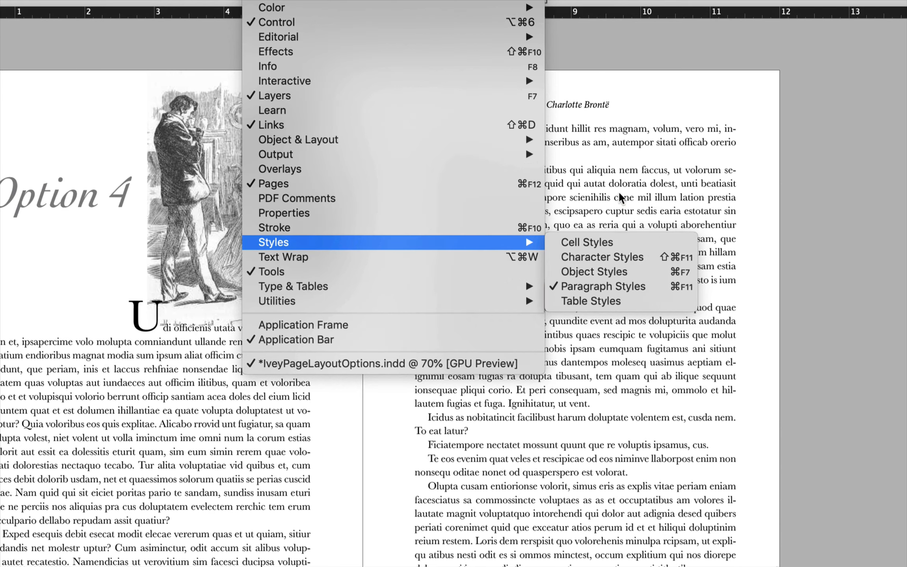
pyautogui.click(635, 192)
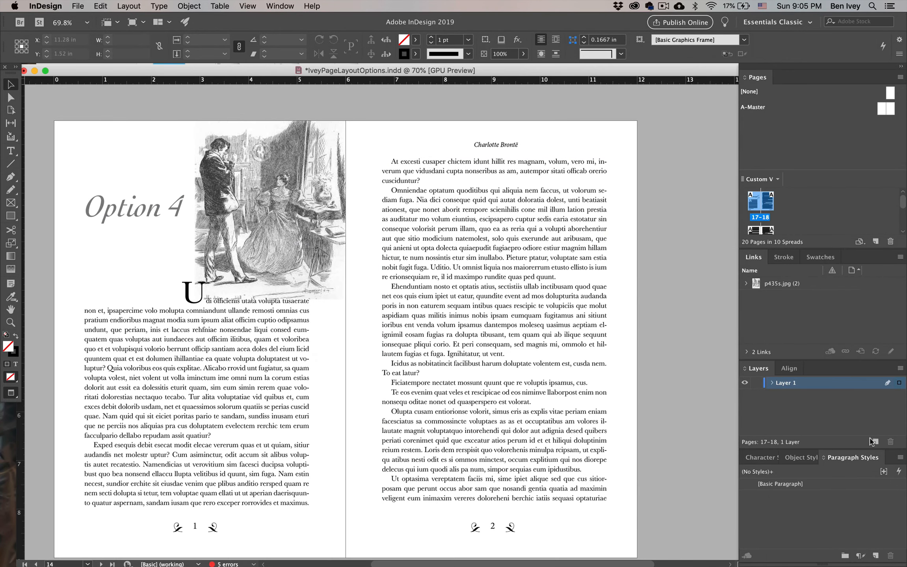
pyautogui.moveTo(854, 462); pyautogui.dragTo(573, 180)
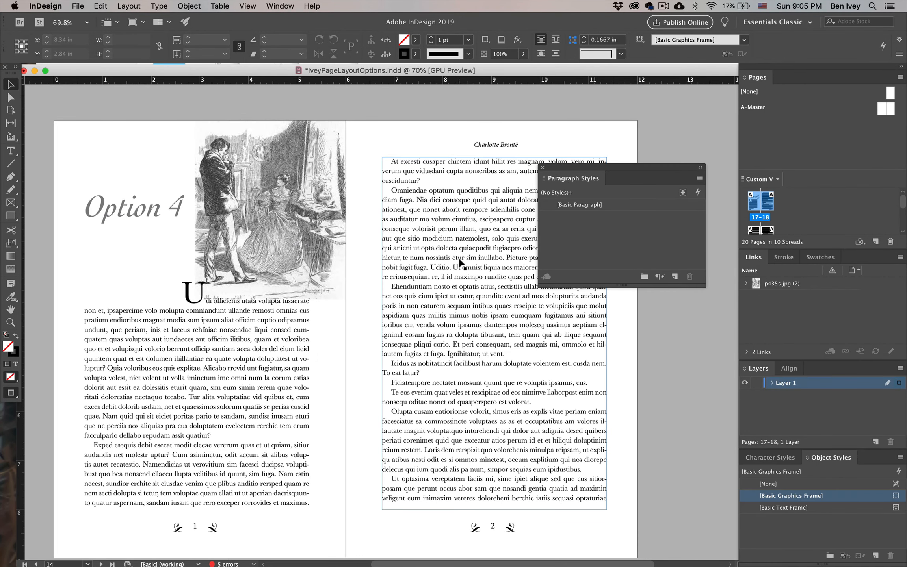
# Create a paragraph style named Body Copy from the "Omniendae optatum" paragraph on the Option 3 spread
pyautogui.scroll(20, 461, 264)
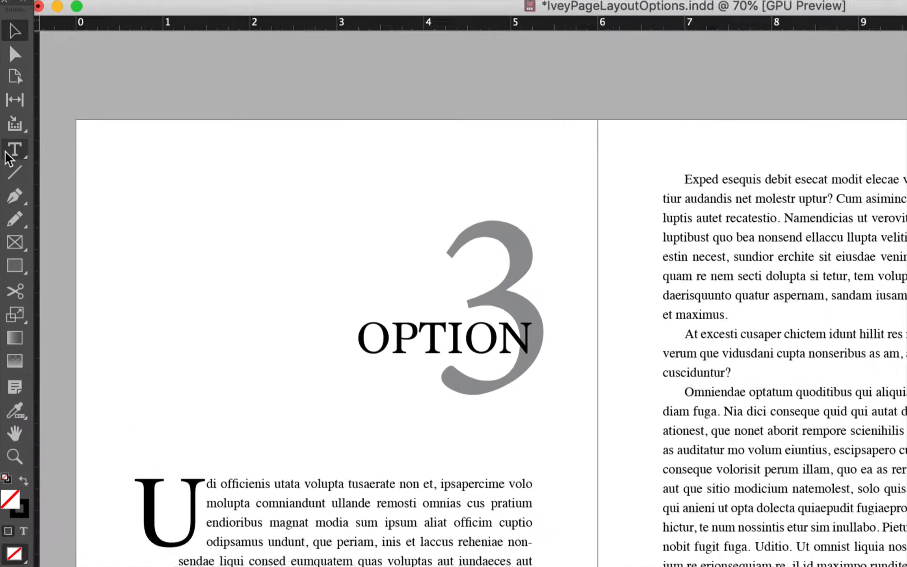
pyautogui.click(10, 152)
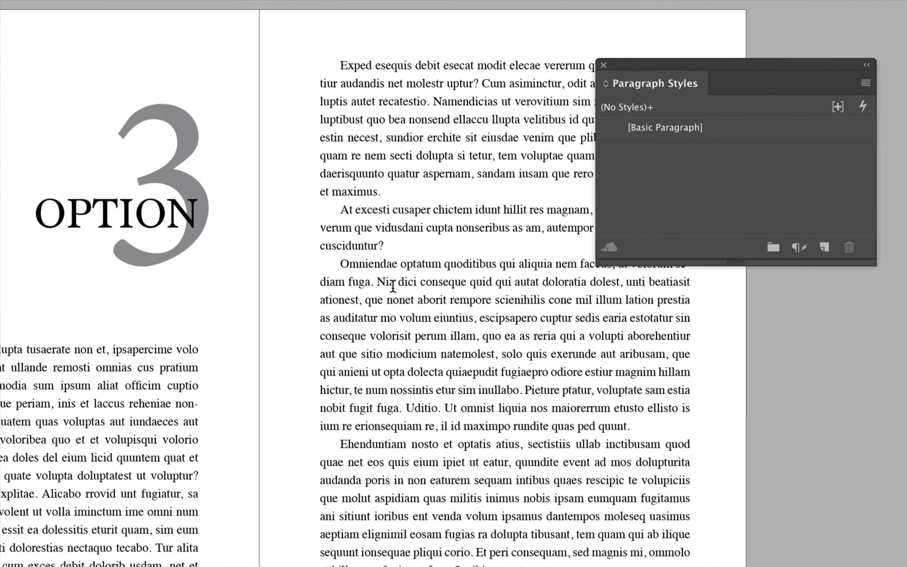
pyautogui.moveTo(340, 263); pyautogui.dragTo(387, 368)
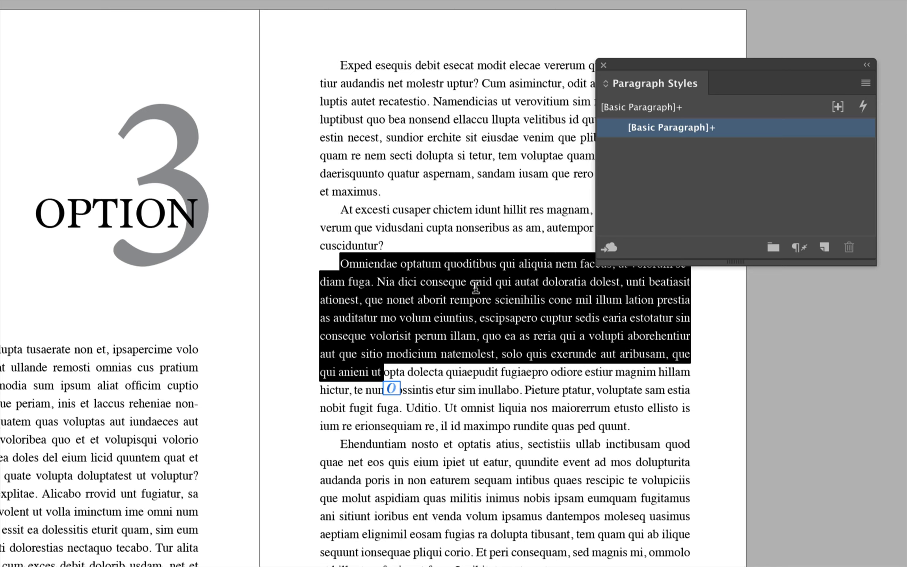
pyautogui.click(824, 249)
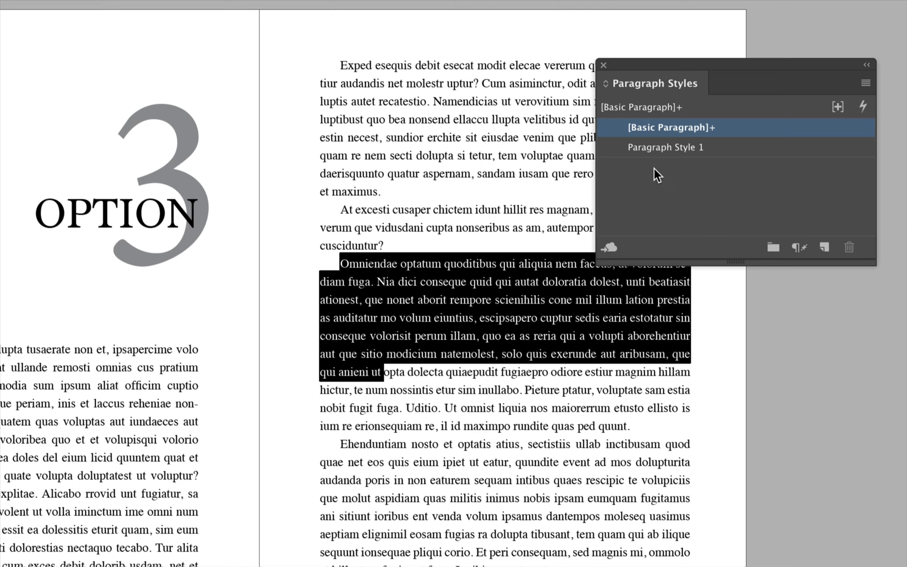
pyautogui.doubleClick(666, 147)
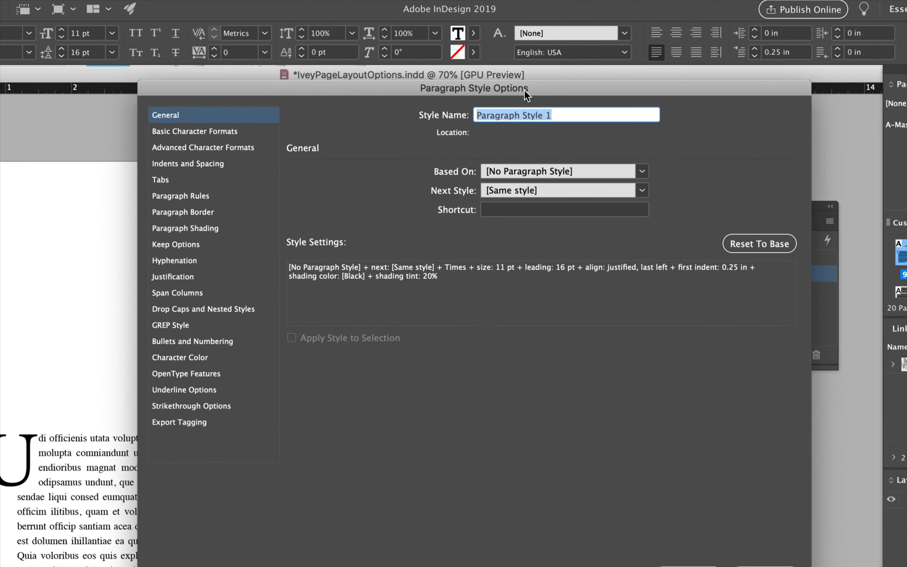
pyautogui.write('Body Copy')
pyautogui.press('Return')
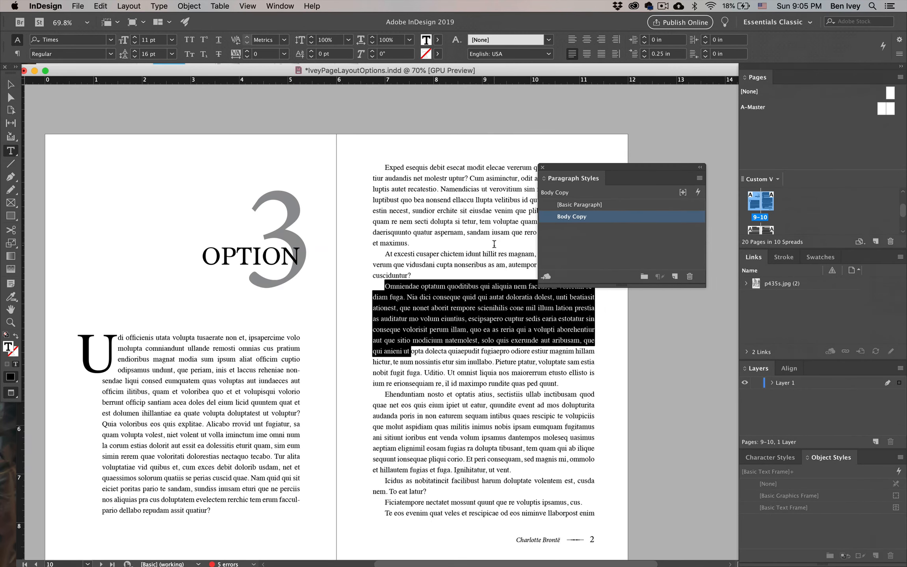
pyautogui.click(536, 325)
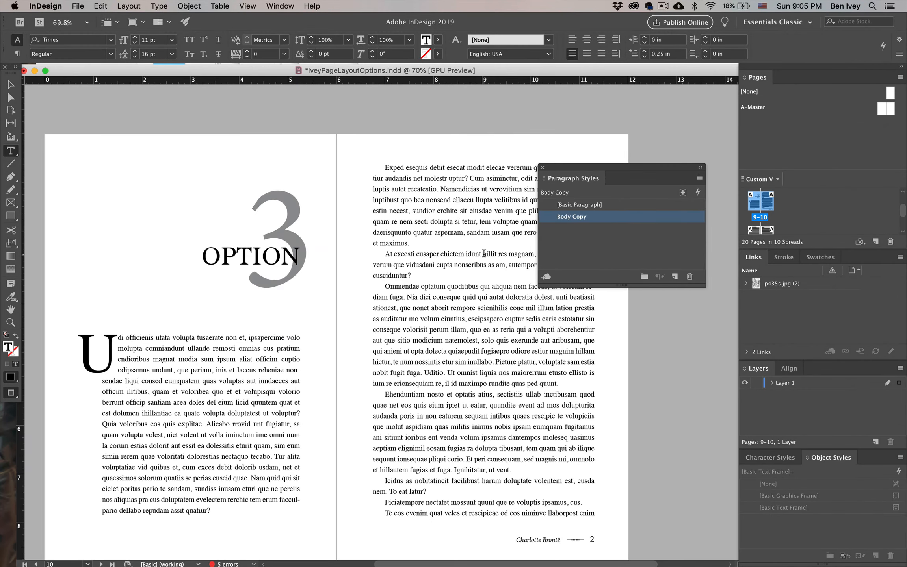
pyautogui.click(484, 253)
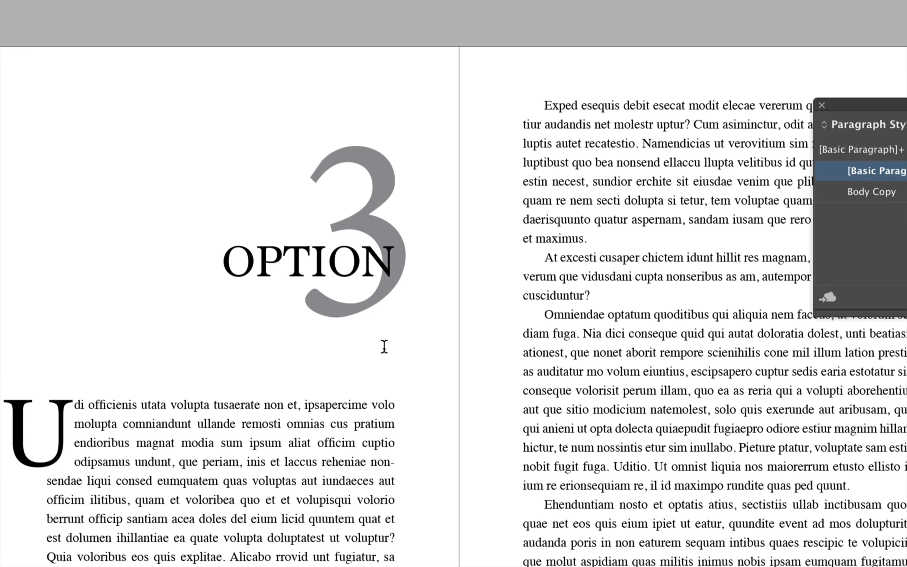
# Create a paragraph style named Chapter Title from the word OPTION in the Option 3 heading
pyautogui.doubleClick(286, 260)
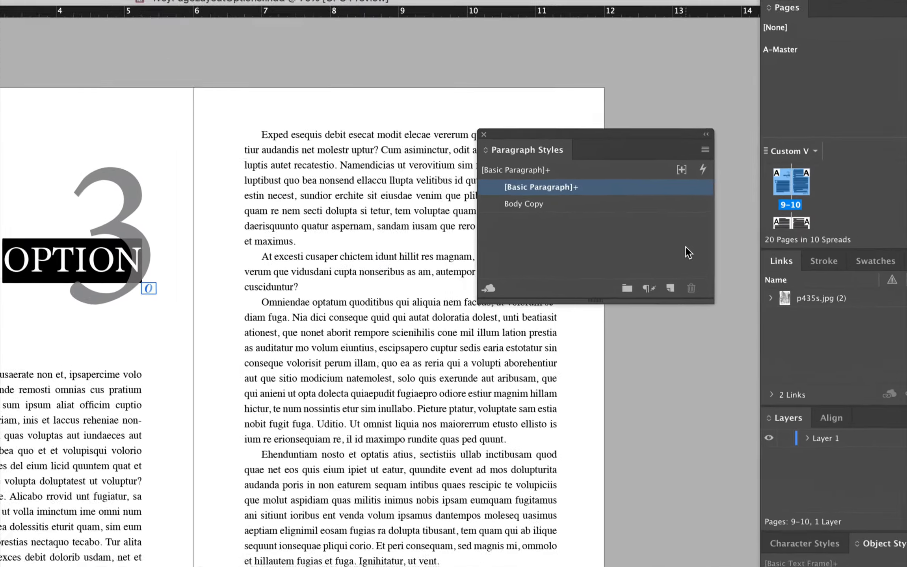
pyautogui.click(670, 289)
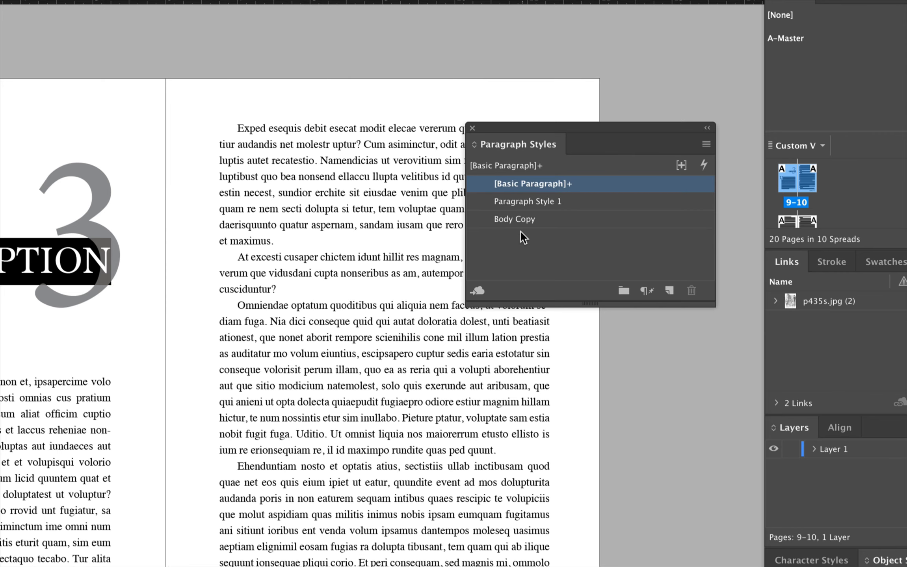
pyautogui.doubleClick(530, 201)
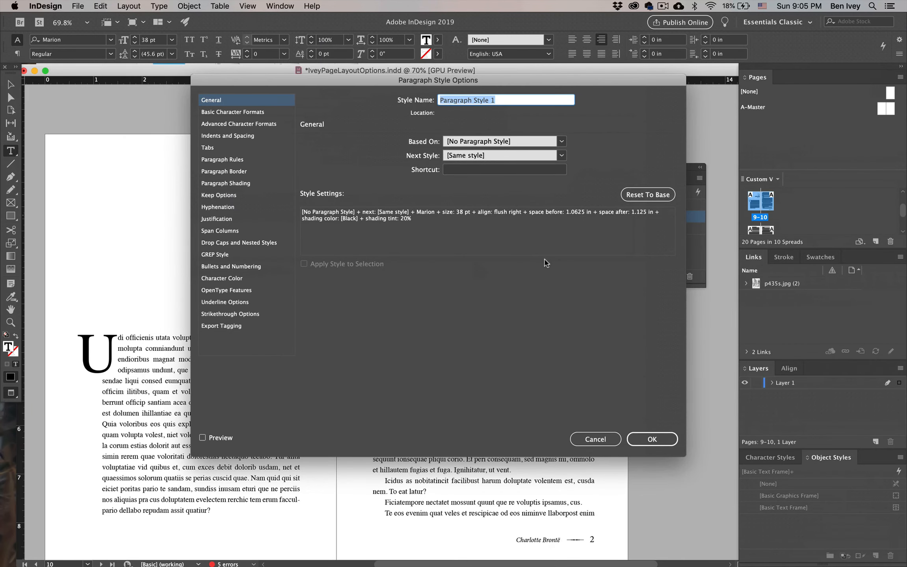
pyautogui.write('Chapter Title')
pyautogui.press('Return')
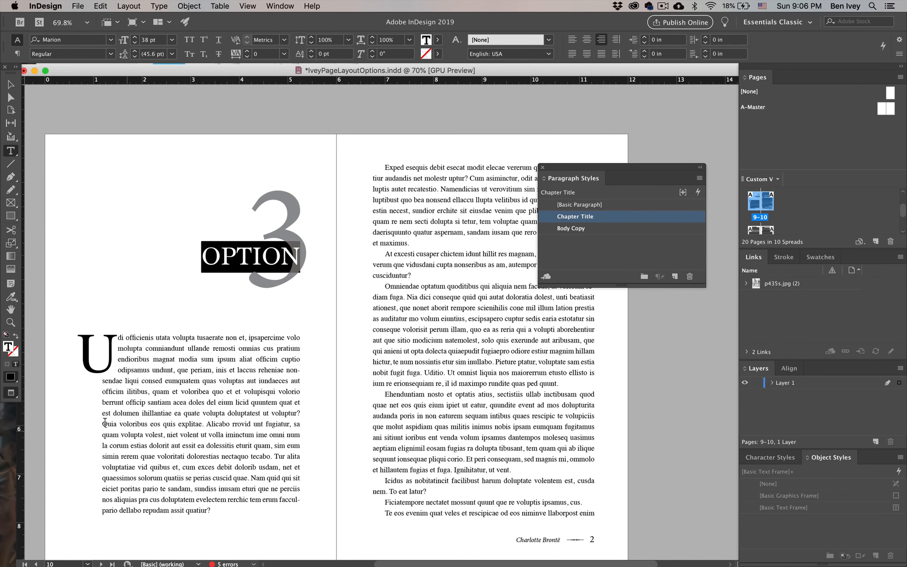
# Create a paragraph style named First Paragraph from the drop-cap opening paragraph of Option 3
pyautogui.tripleClick(131, 410)
pyautogui.tripleClick(133, 369)
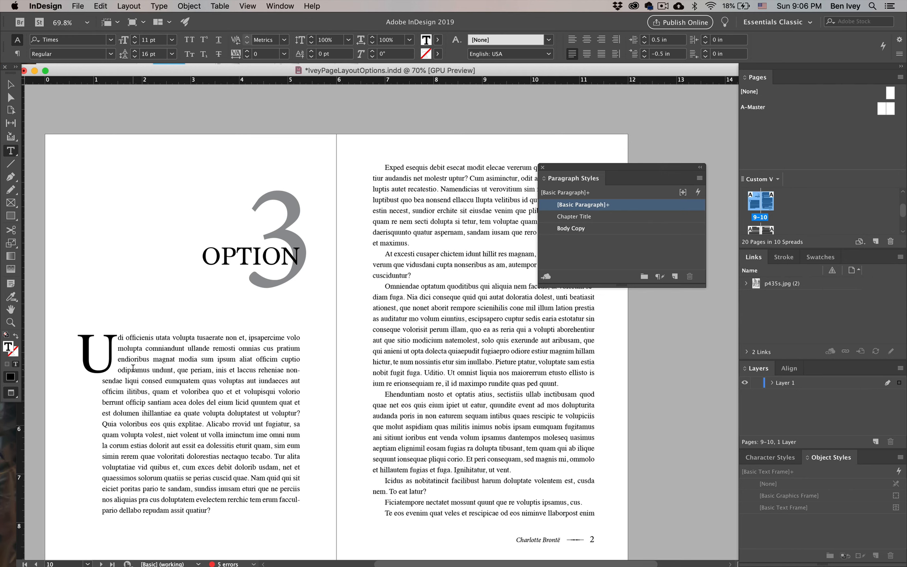
pyautogui.moveTo(167, 424); pyautogui.dragTo(93, 344)
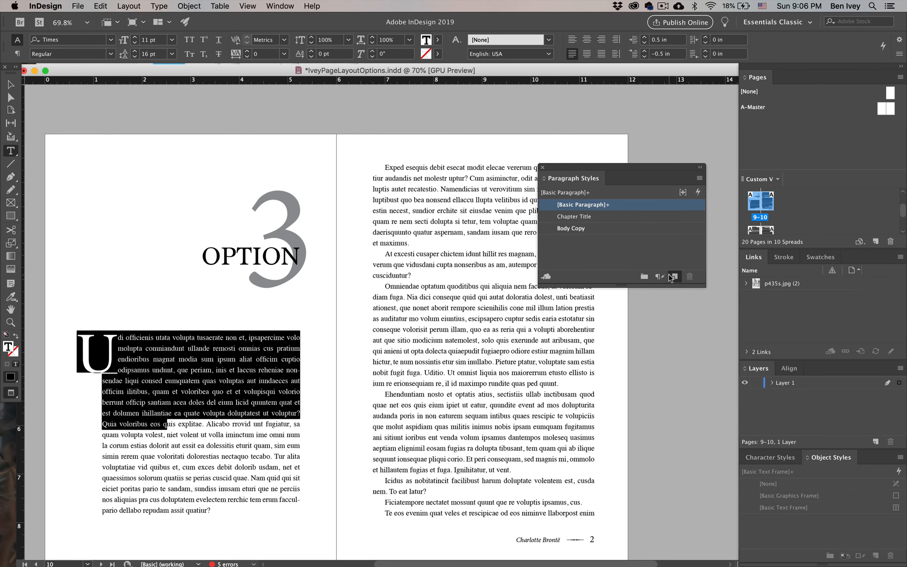
pyautogui.click(674, 277)
pyautogui.doubleClick(587, 216)
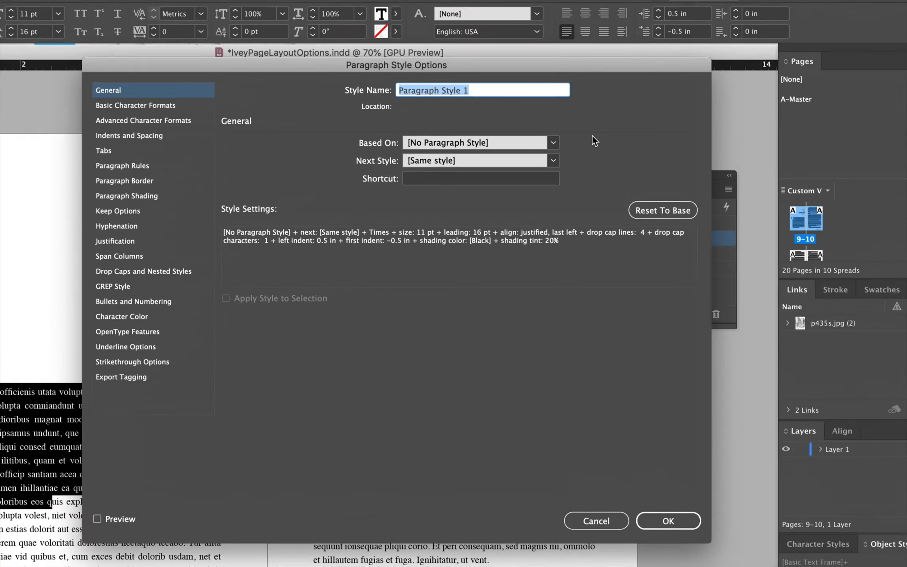
pyautogui.write('First Paragra')
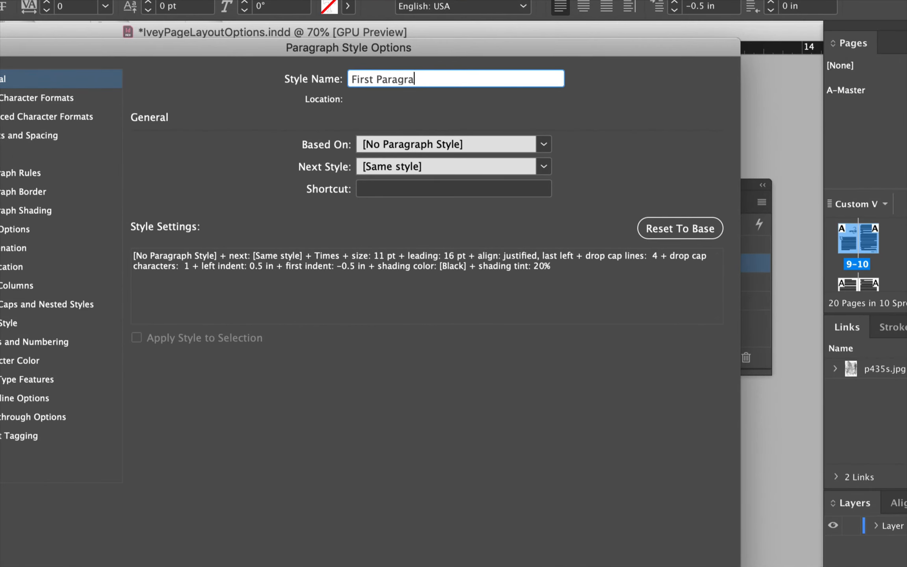
pyautogui.write('ph')
pyautogui.press('Return')
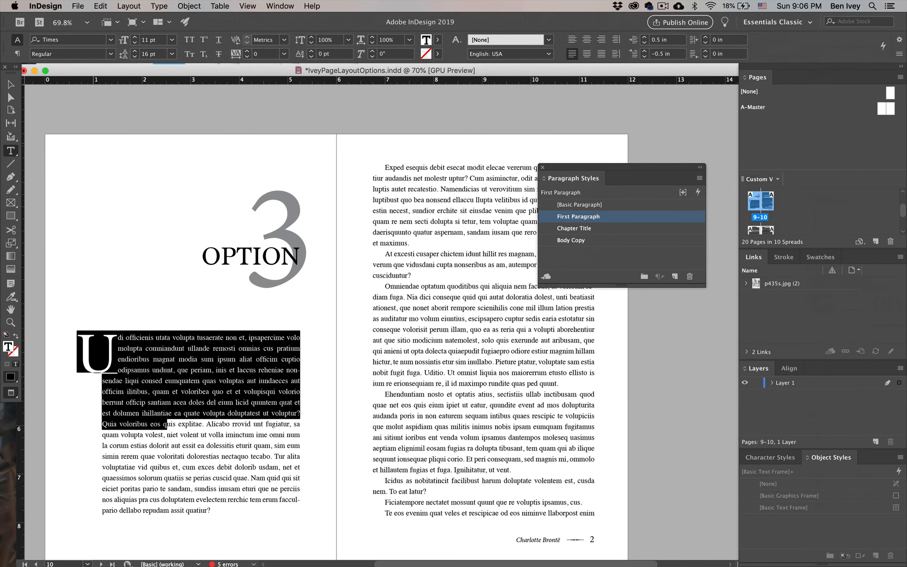
# Leave text editing on the Option 3 page and bring Character Styles into view
pyautogui.press('Escape')
pyautogui.scroll(-5, 315, 315)
pyautogui.scroll(3, 316, 276)
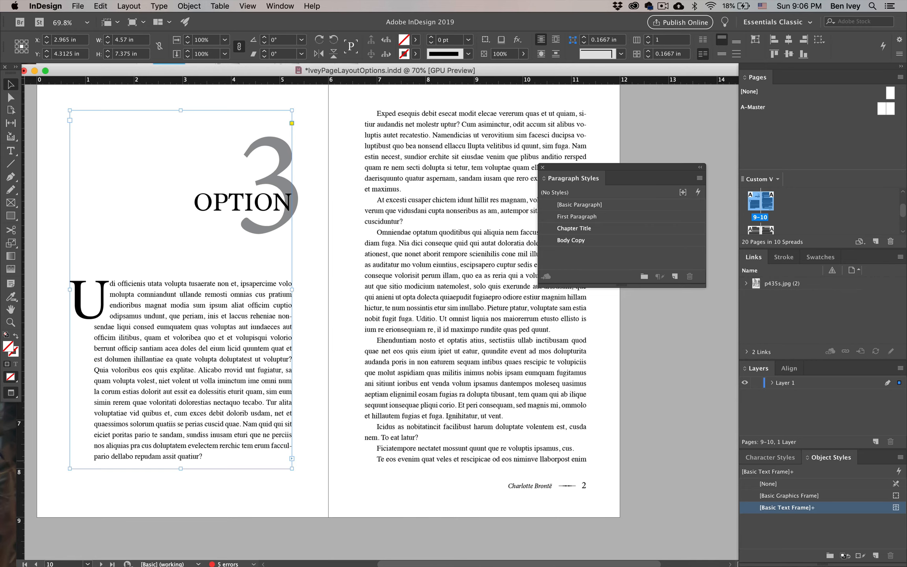
pyautogui.click(770, 458)
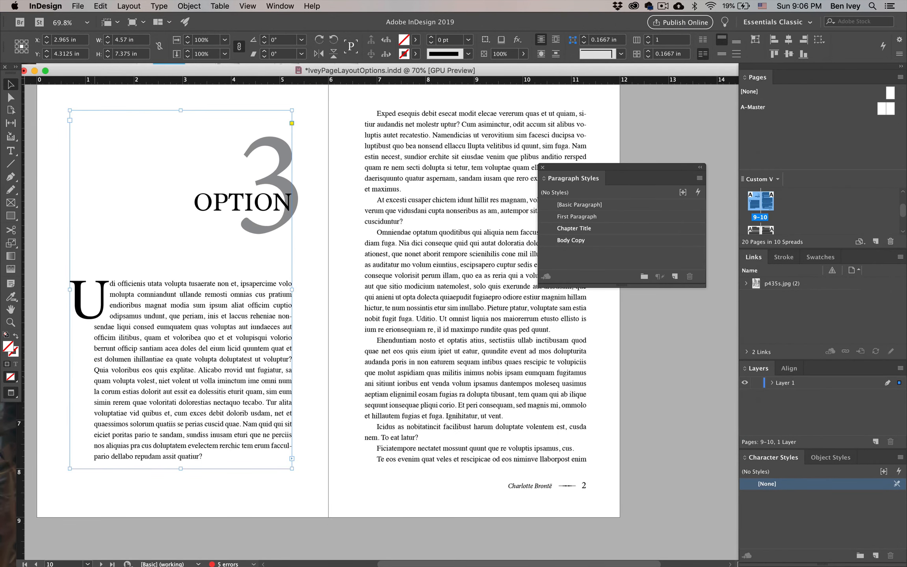
# Create a character style named Footer Ornament from the ornament before page number 2 in the Option 4 footer
pyautogui.scroll(-20, 330, 316)
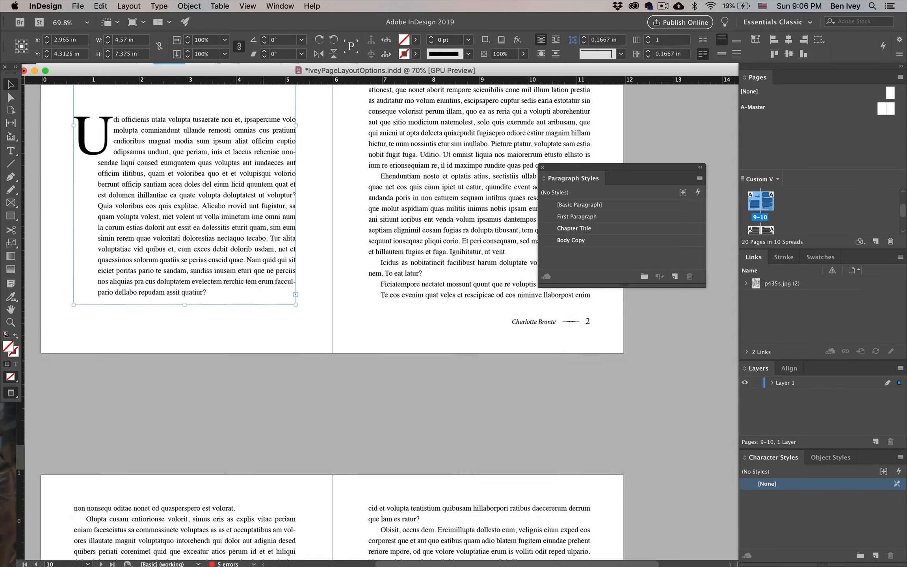
pyautogui.scroll(-20, 330, 315)
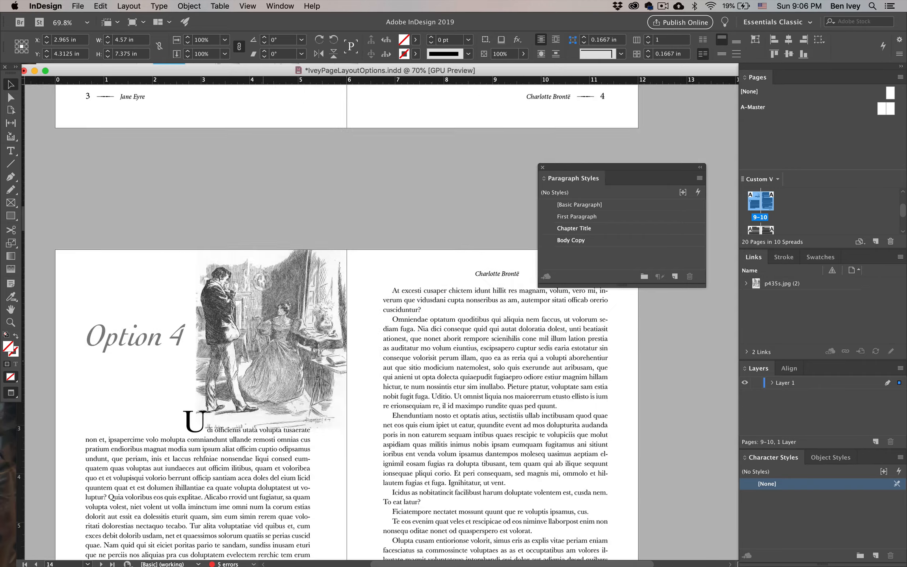
pyautogui.hscroll(3, 323, 243)
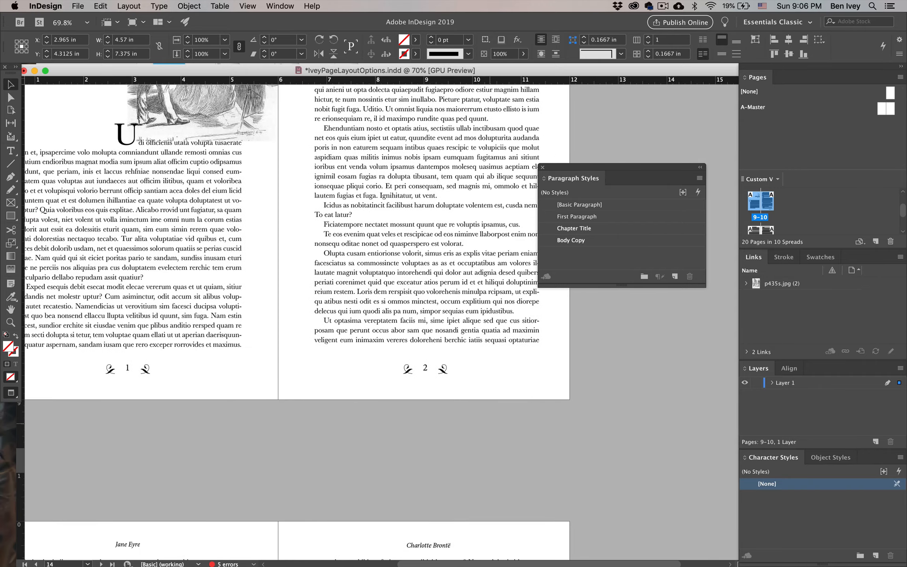
pyautogui.scroll(5, 482, 419)
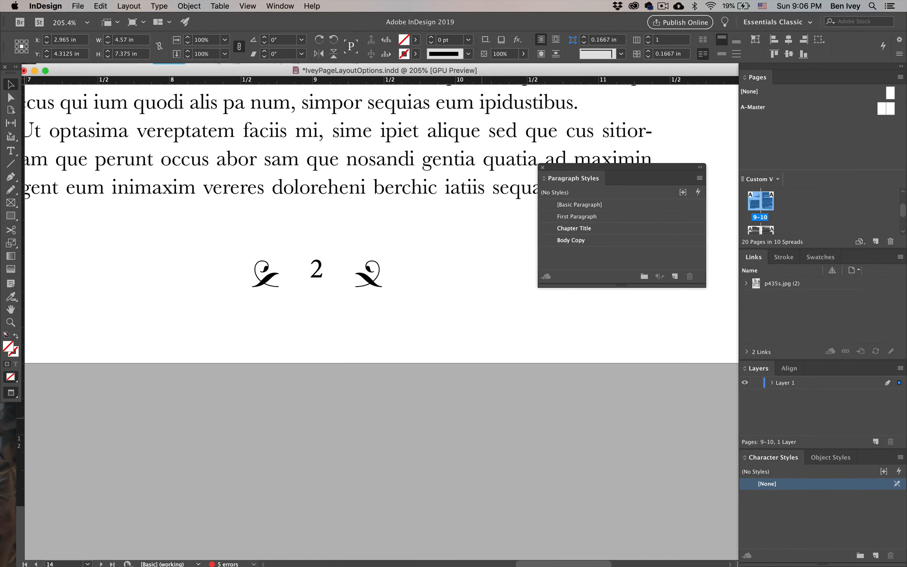
pyautogui.press('t')
pyautogui.doubleClick(265, 280)
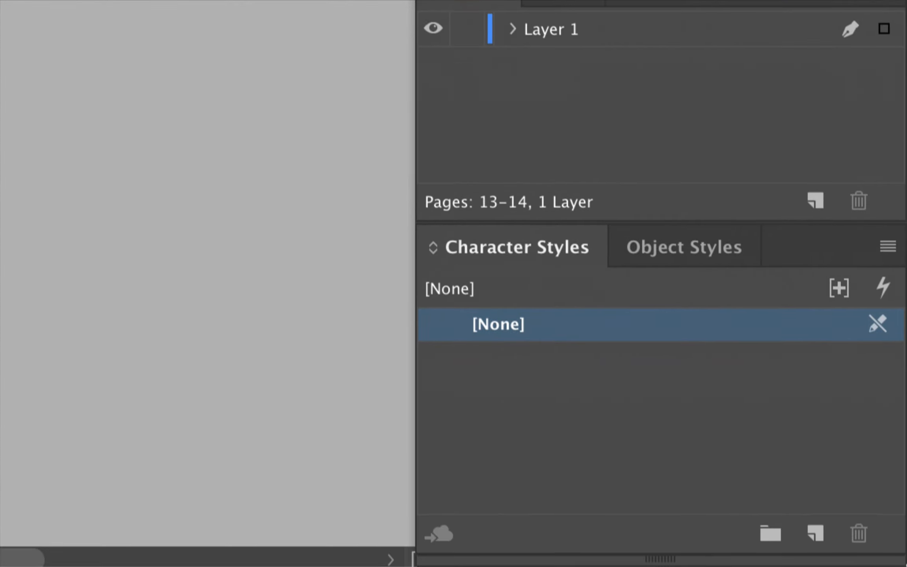
pyautogui.click(815, 533)
pyautogui.doubleClick(593, 367)
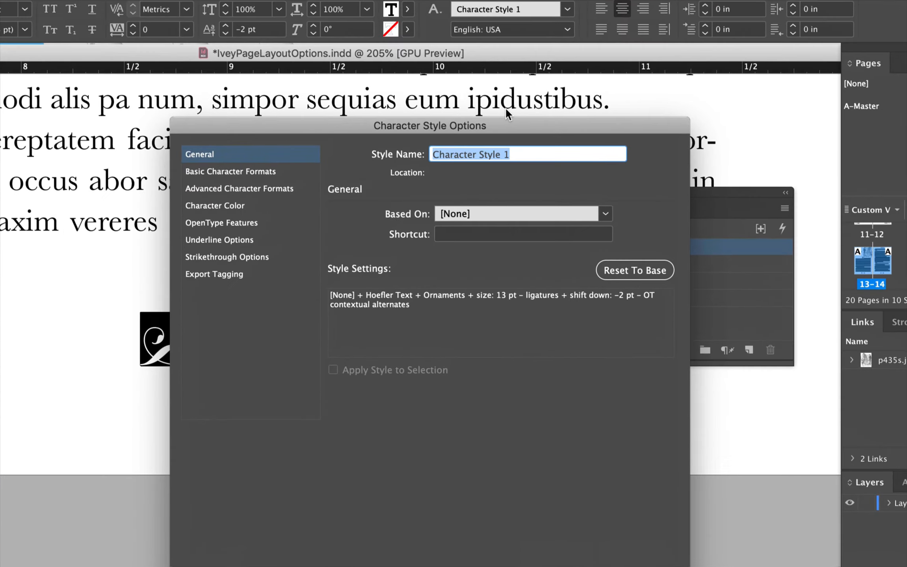
pyautogui.write('Footer ')
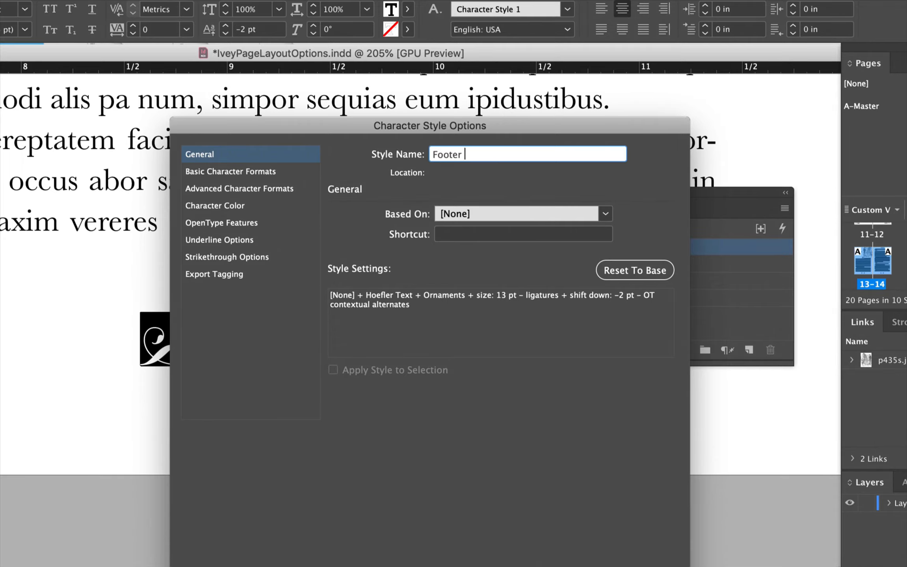
pyautogui.write('Ornament\\')
pyautogui.press('Return')
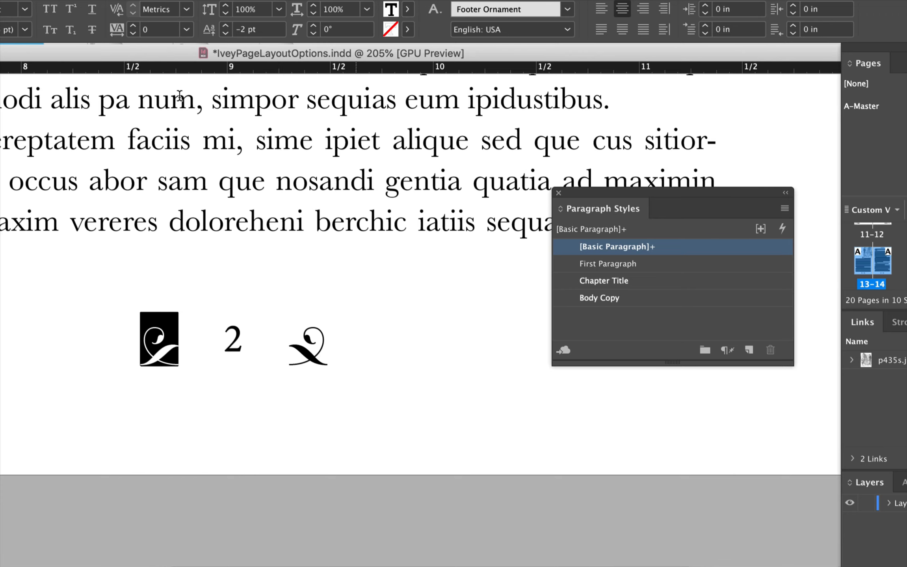
# Create a character style named Footer Page Number from the page number 2 in the Option 4 footer
pyautogui.doubleClick(234, 338)
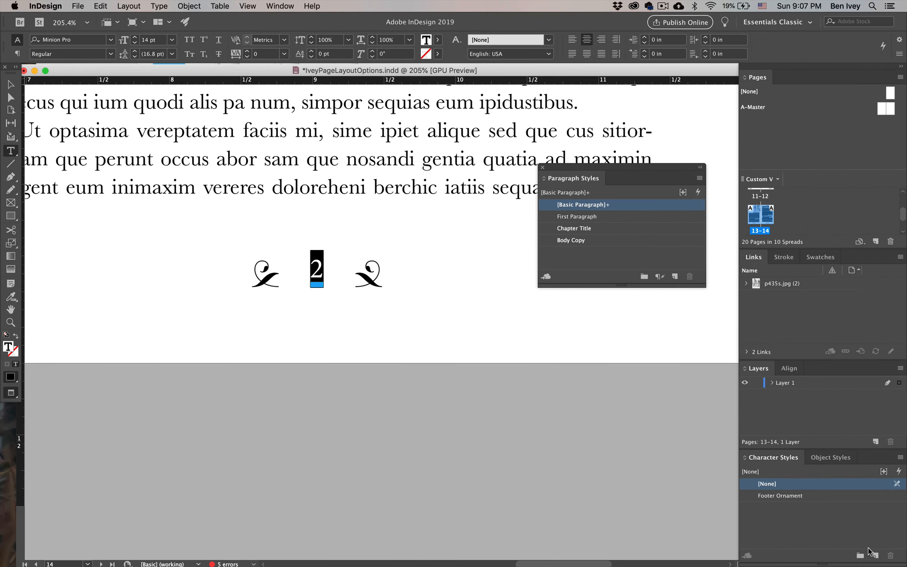
pyautogui.click(871, 552)
pyautogui.click(795, 509)
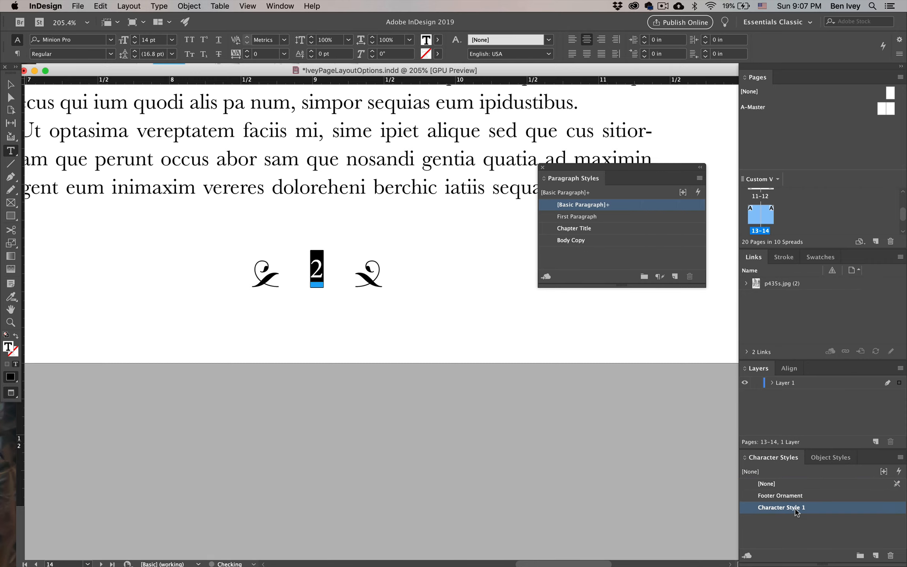
pyautogui.doubleClick(795, 510)
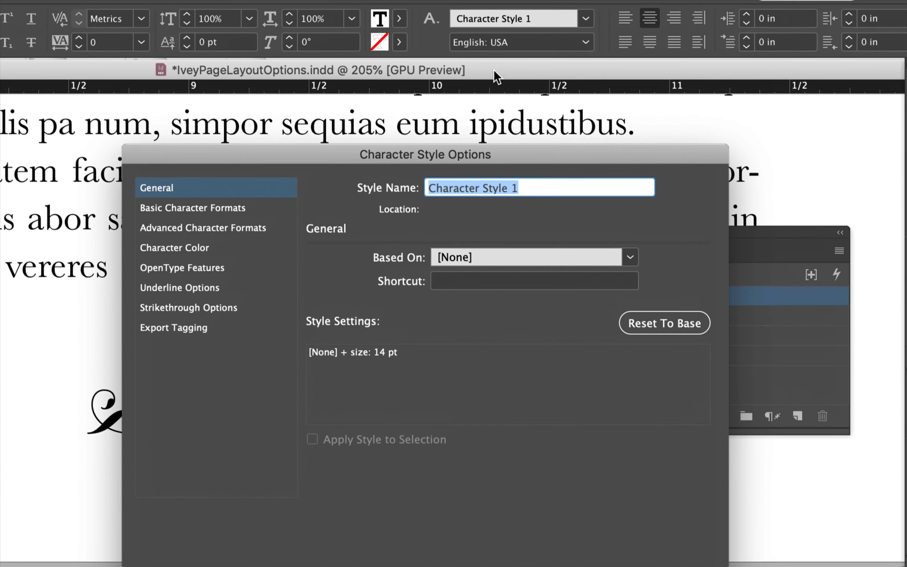
pyautogui.write('Footer N')
pyautogui.press('BackSpace')
pyautogui.write('P')
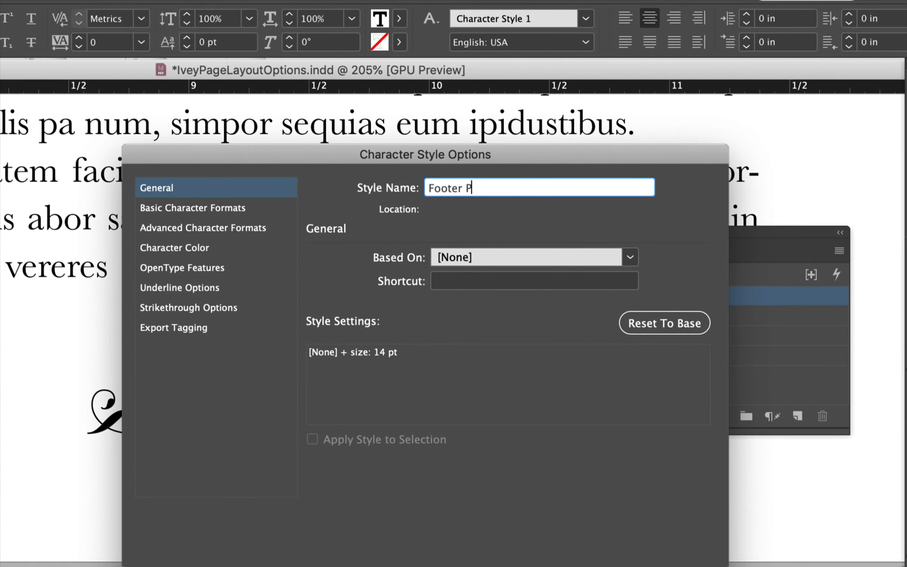
pyautogui.write('age Number')
pyautogui.press('Return')
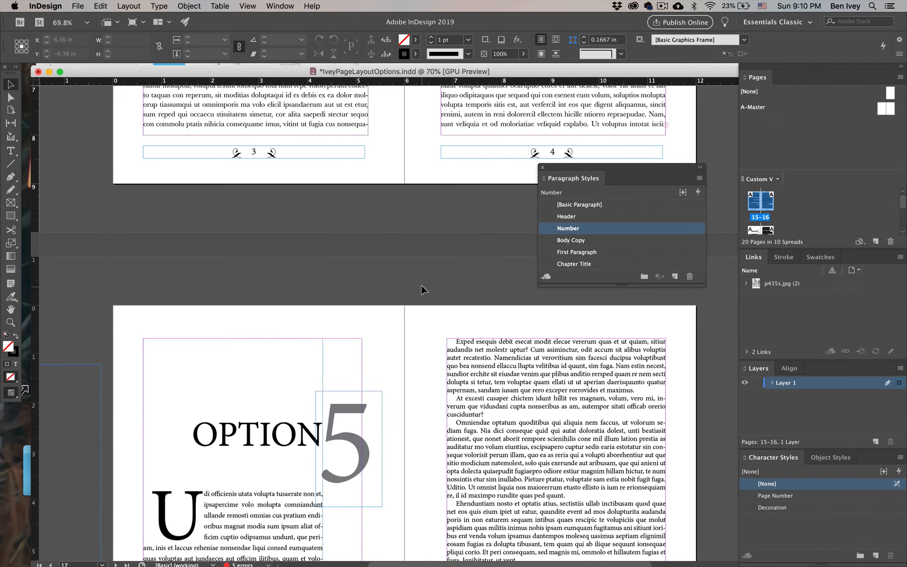
# Capture a screenshot of the Margins and Columns settings for the Option 3 page, leaving the settings unchanged
pyautogui.click(421, 285)
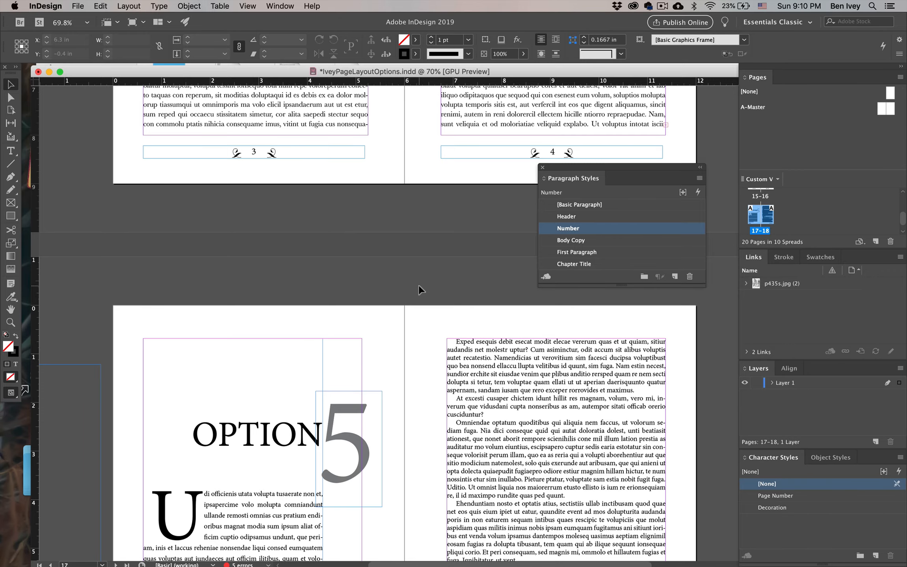
pyautogui.scroll(15, 452, 357)
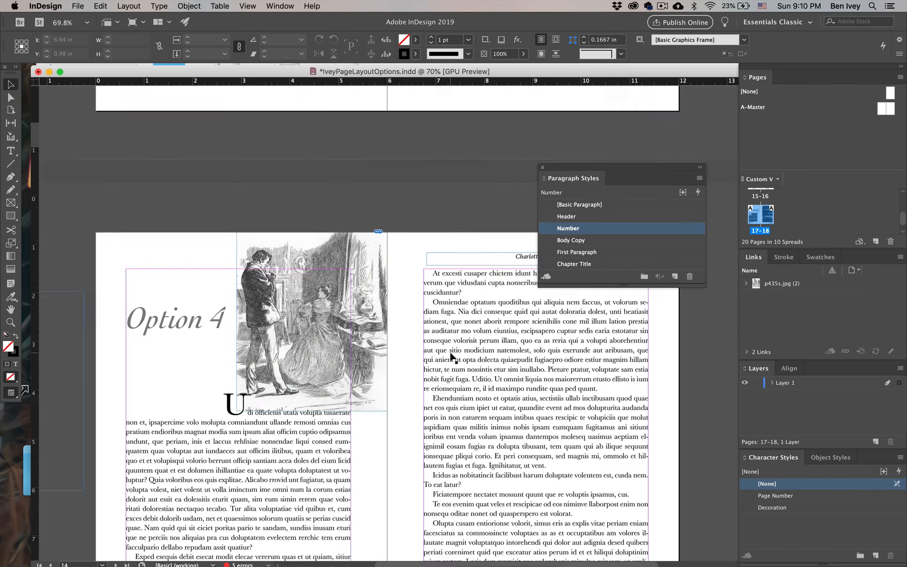
pyautogui.scroll(10, 452, 356)
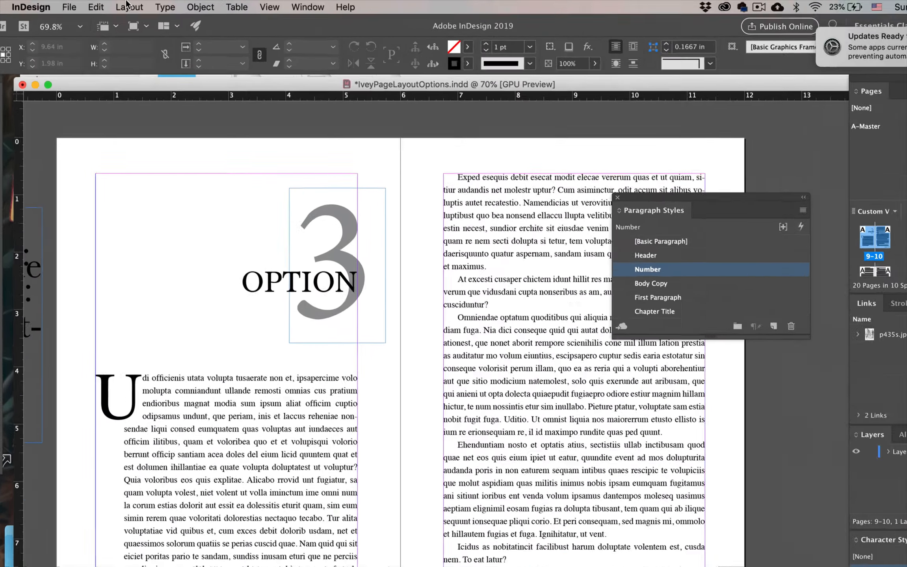
pyautogui.click(127, 5)
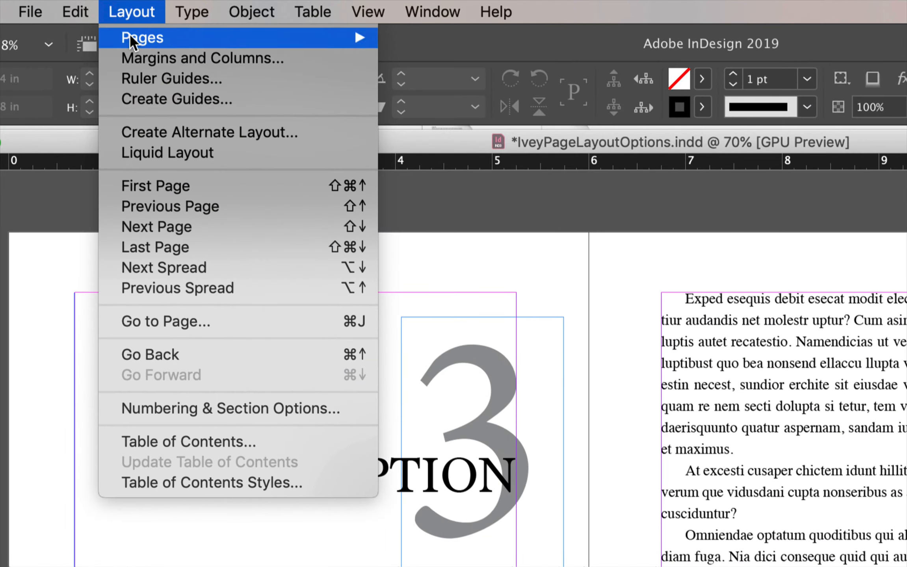
pyautogui.click(130, 58)
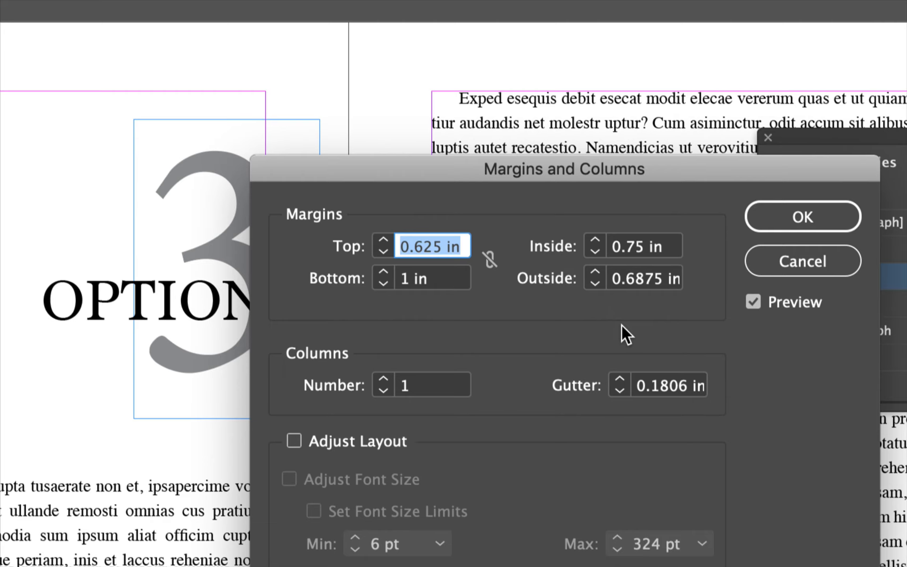
pyautogui.press('super+shift+4')
pyautogui.moveTo(241, 138); pyautogui.dragTo(886, 345)
pyautogui.click(774, 272)
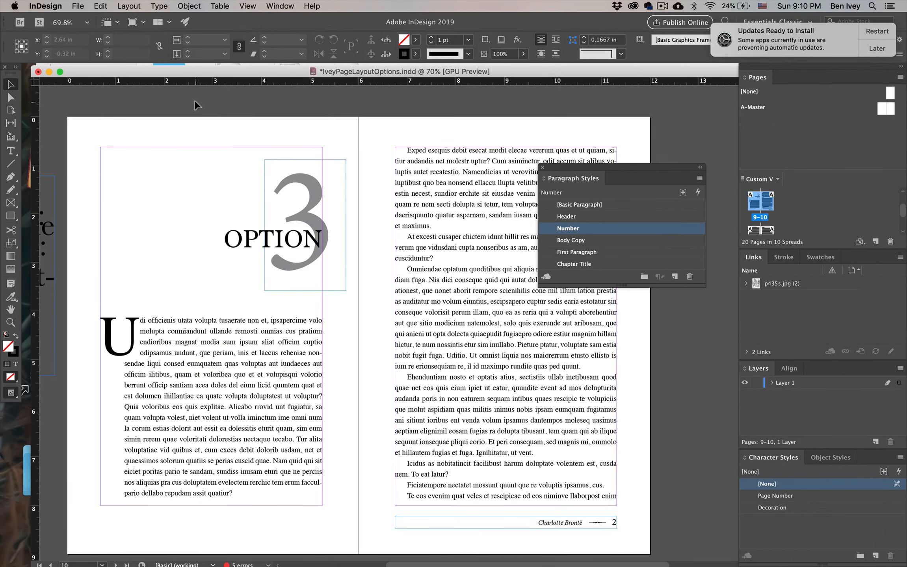
# Save IveyPageLayoutOptions.indd and minimize its window
pyautogui.click(69, 6)
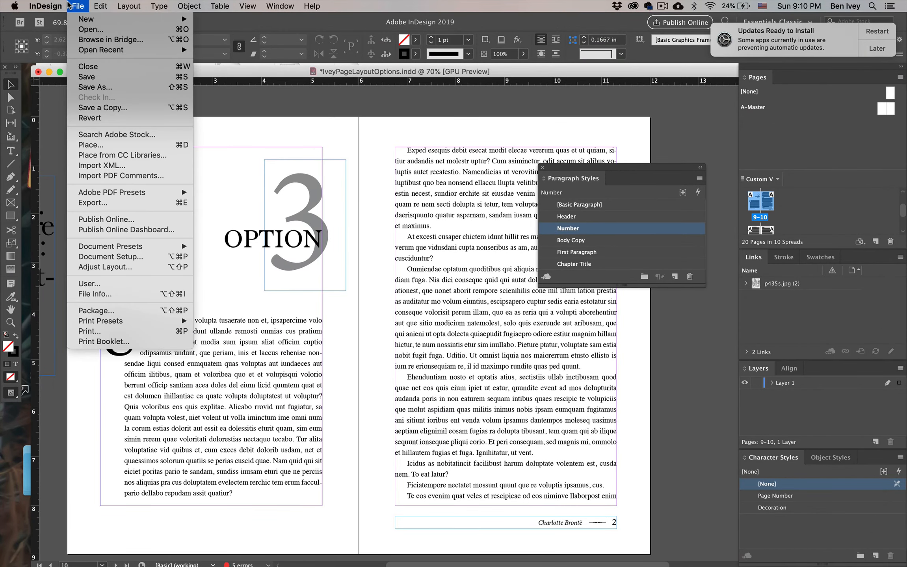
pyautogui.click(87, 77)
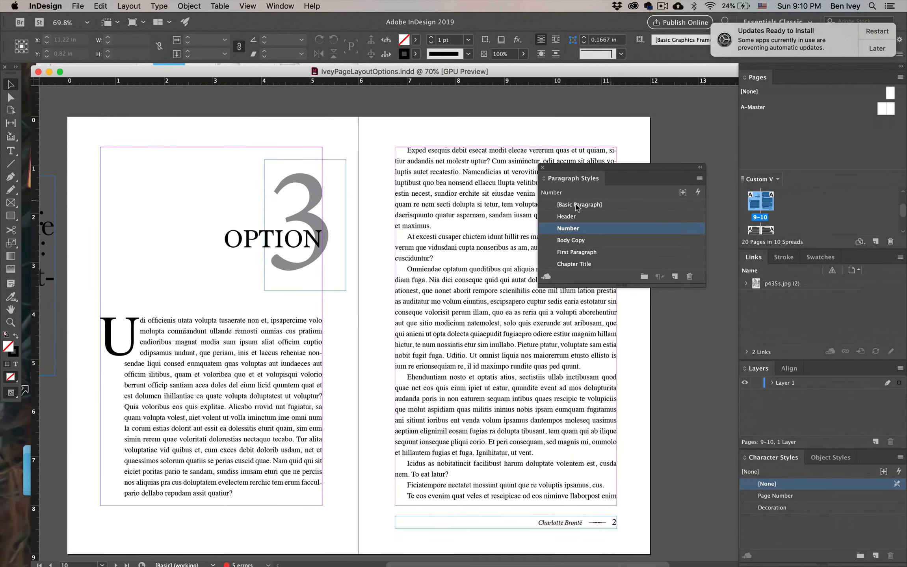
pyautogui.click(49, 72)
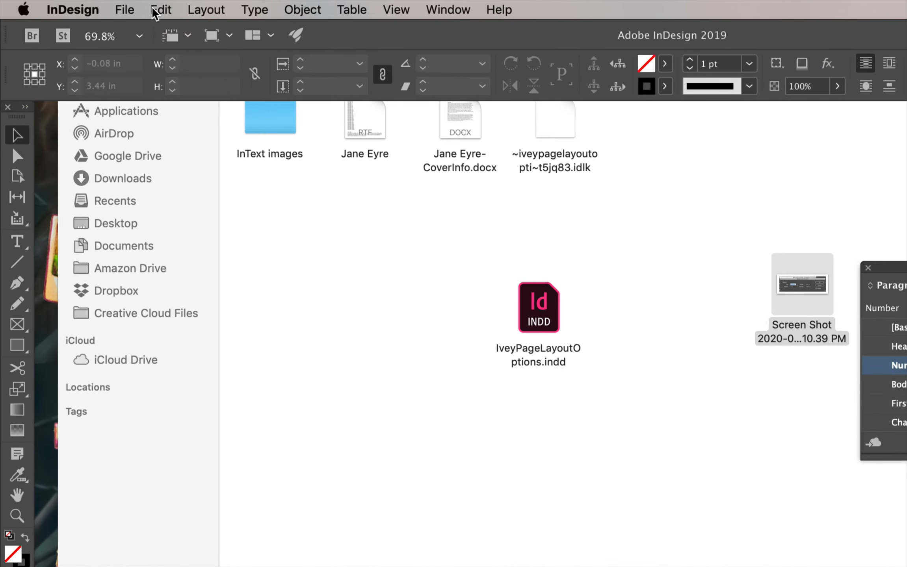
# Start a new 6 by 9 in document with units set to Inches and expand its margin settings
pyautogui.click(81, 4)
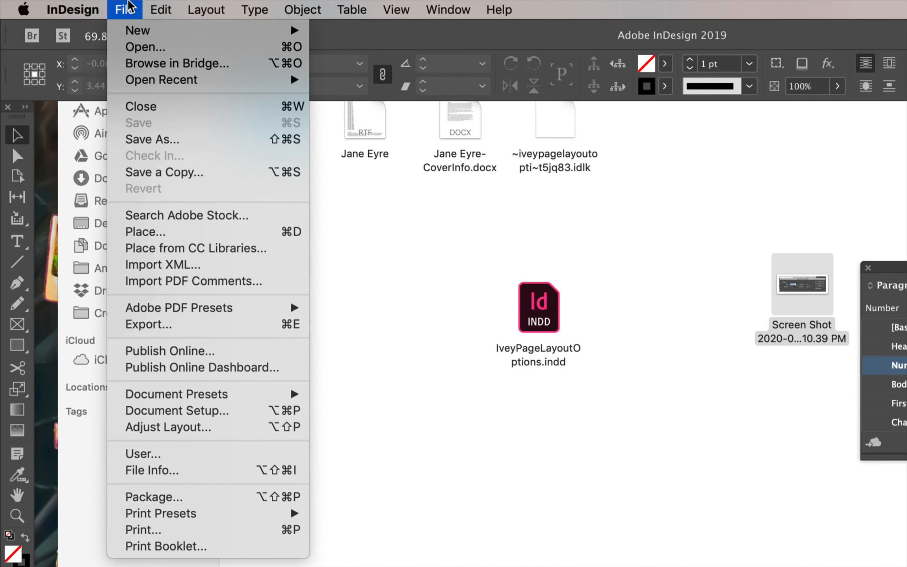
pyautogui.moveTo(134, 30)
pyautogui.click(333, 39)
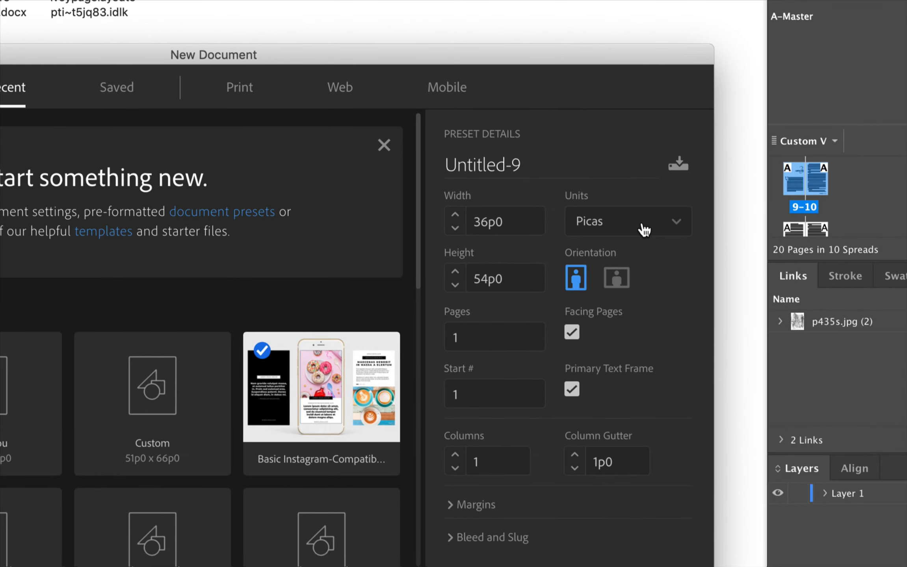
pyautogui.click(669, 231)
pyautogui.click(625, 317)
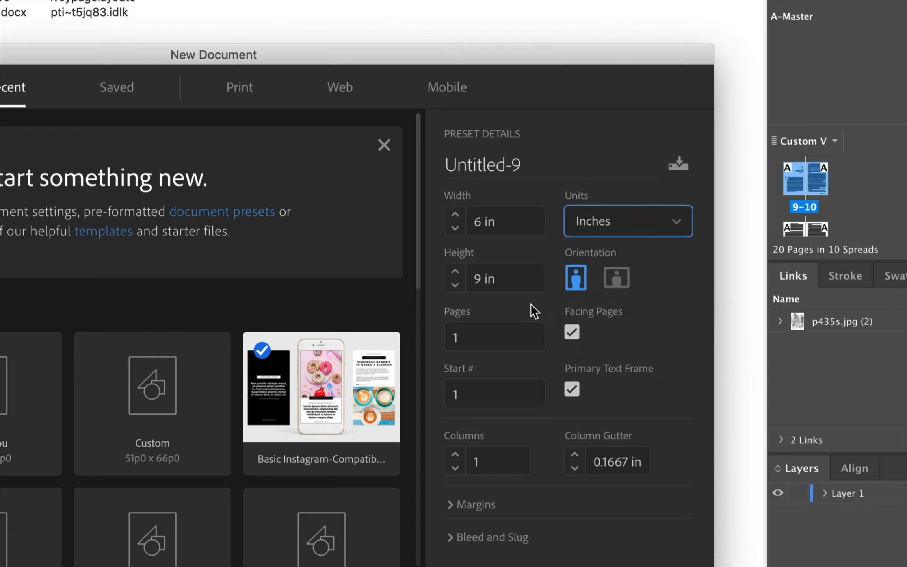
pyautogui.click(501, 223)
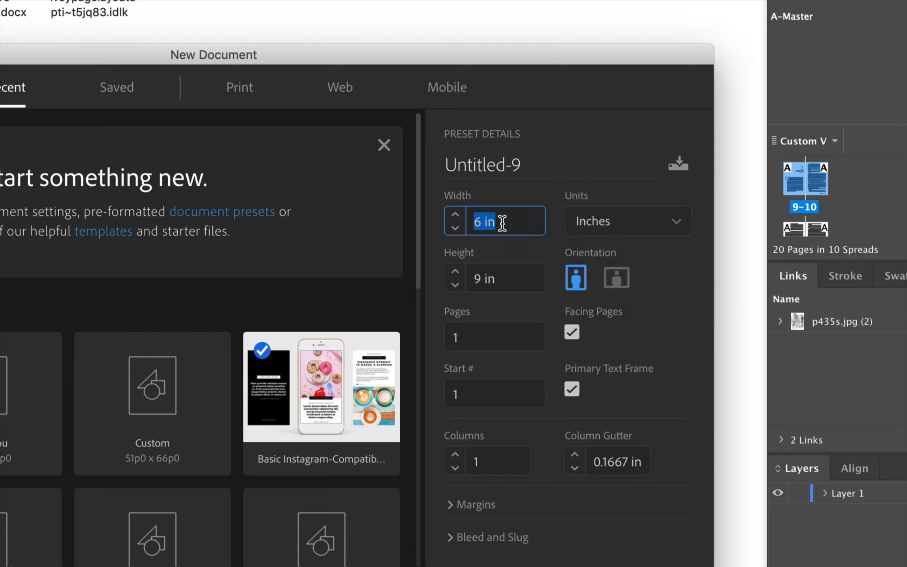
pyautogui.click(528, 282)
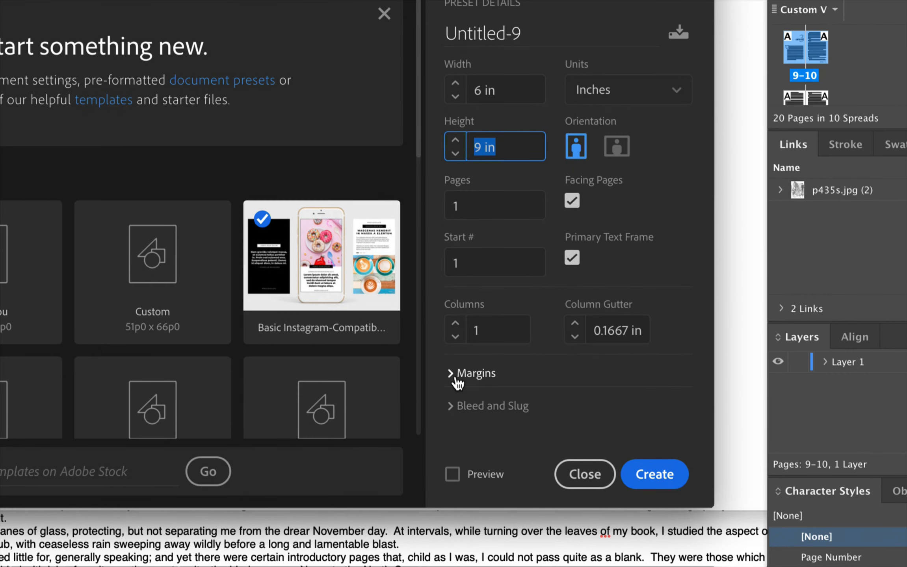
pyautogui.click(457, 377)
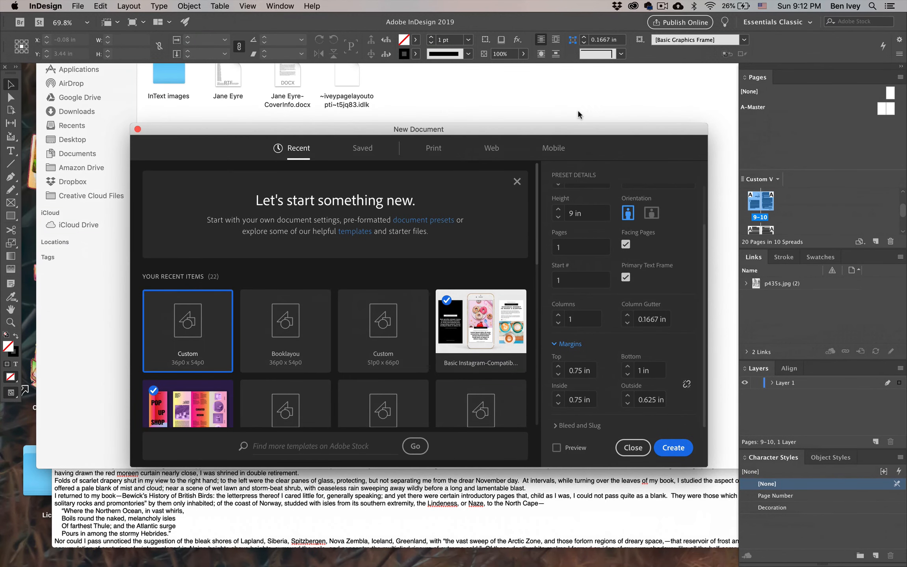
# Preview the margins screenshot from the Jane Eyre Book Layout folder in Finder and arrange it beside InDesign's New Document window
pyautogui.moveTo(581, 130); pyautogui.dragTo(314, 99)
pyautogui.click(506, 181)
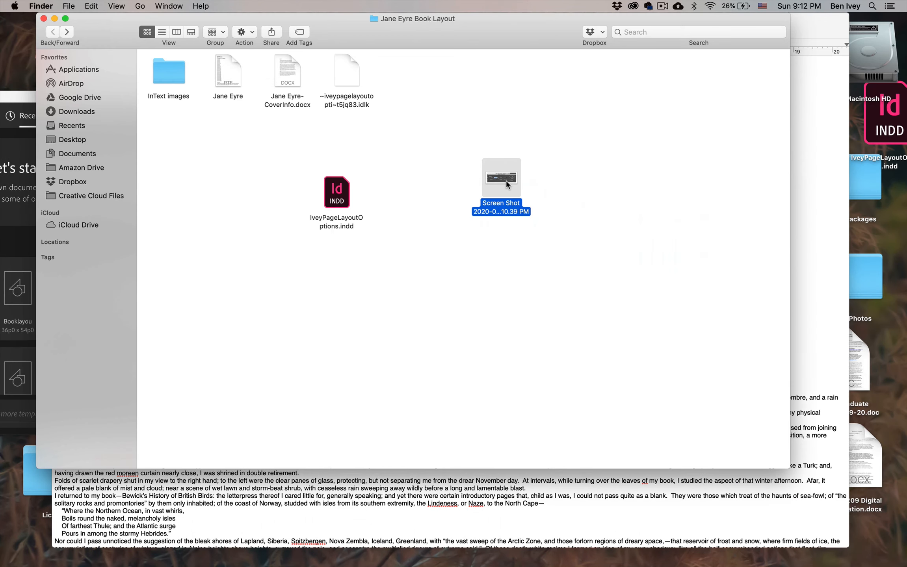
pyautogui.press('space')
pyautogui.moveTo(539, 232); pyautogui.dragTo(571, 229)
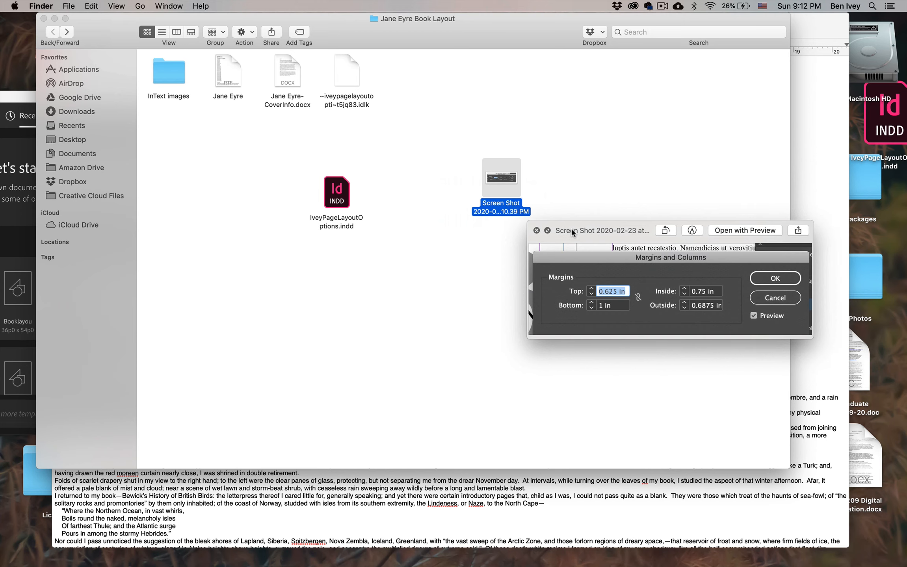
pyautogui.click(1, 101)
pyautogui.moveTo(203, 101); pyautogui.dragTo(262, 100)
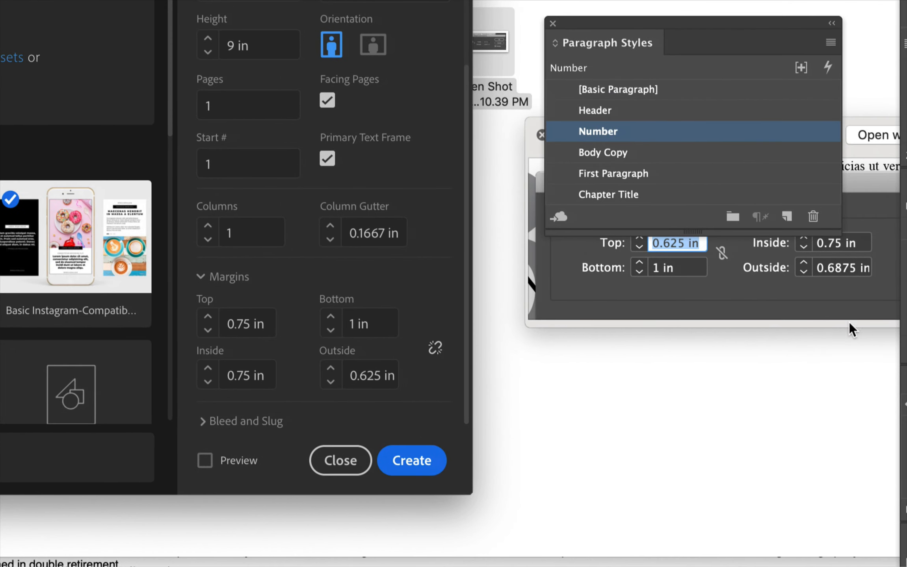
# Set the new document's margins to 0.625 in top, 1 in bottom, 0.75 in inside and 0.6875 in outside
pyautogui.tripleClick(229, 325)
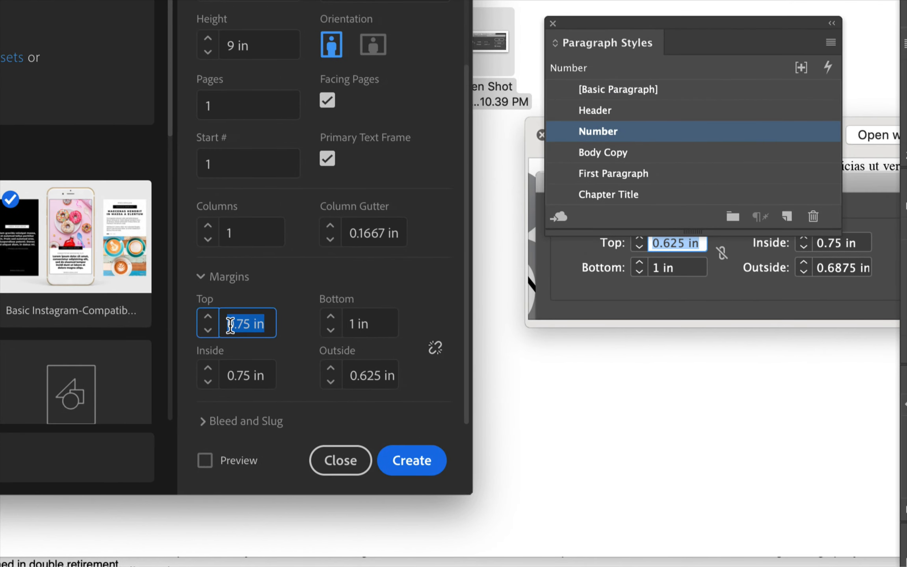
pyautogui.write('0')
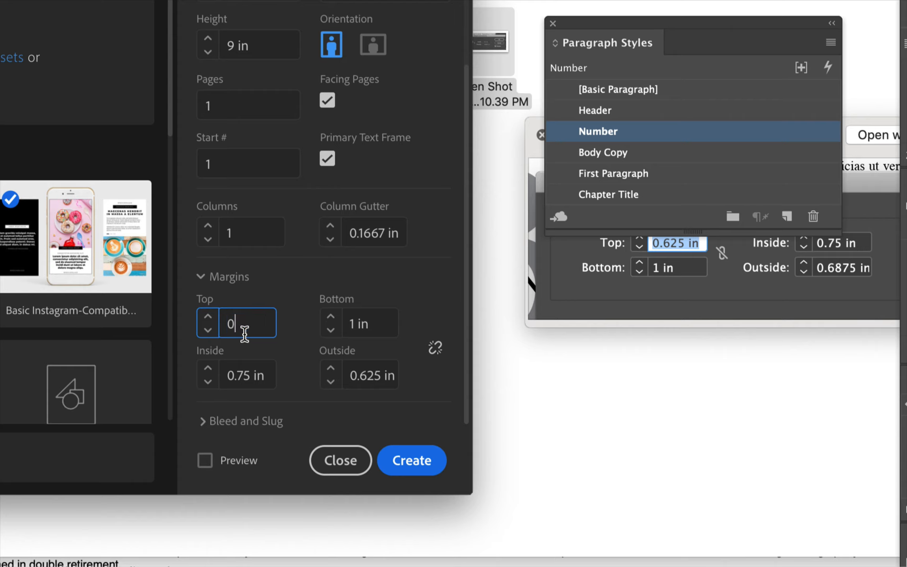
pyautogui.write('.625')
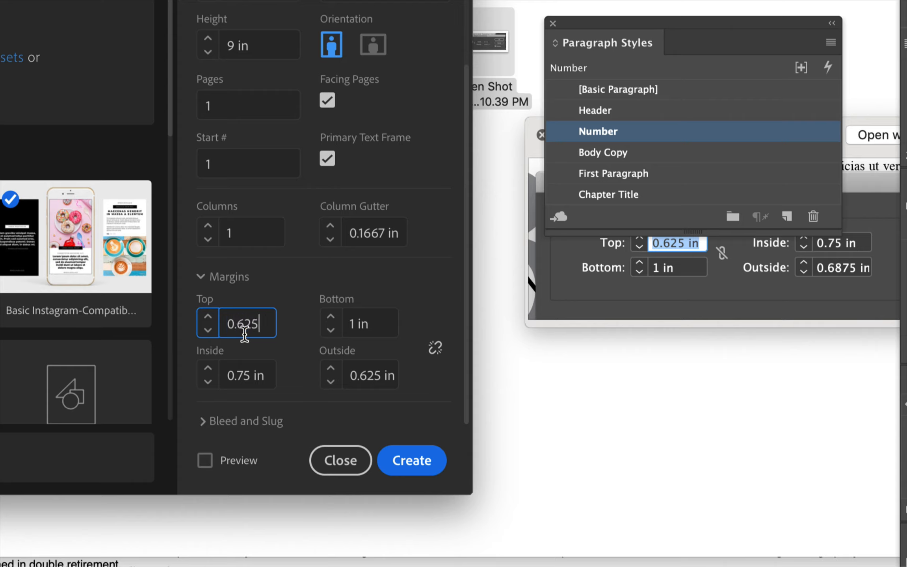
pyautogui.tripleClick(367, 321)
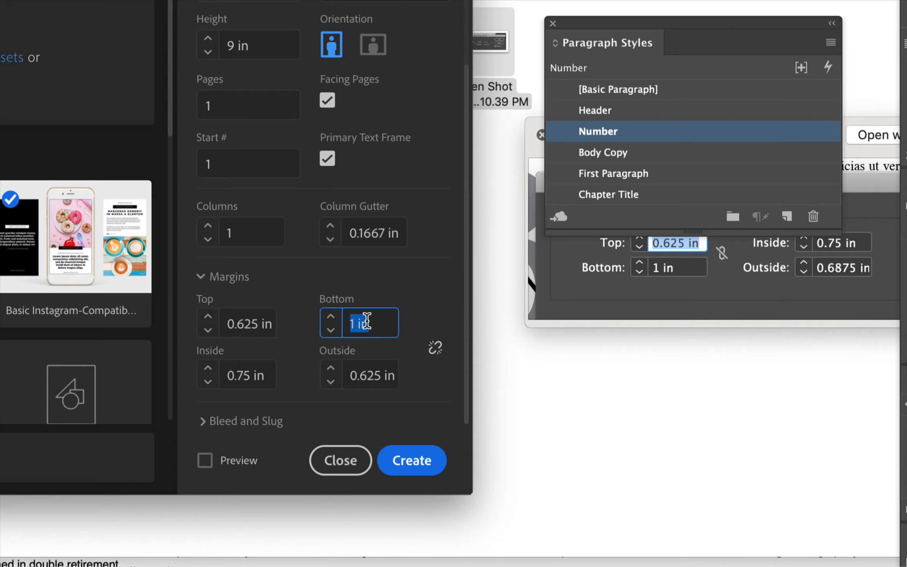
pyautogui.write('1')
pyautogui.tripleClick(257, 376)
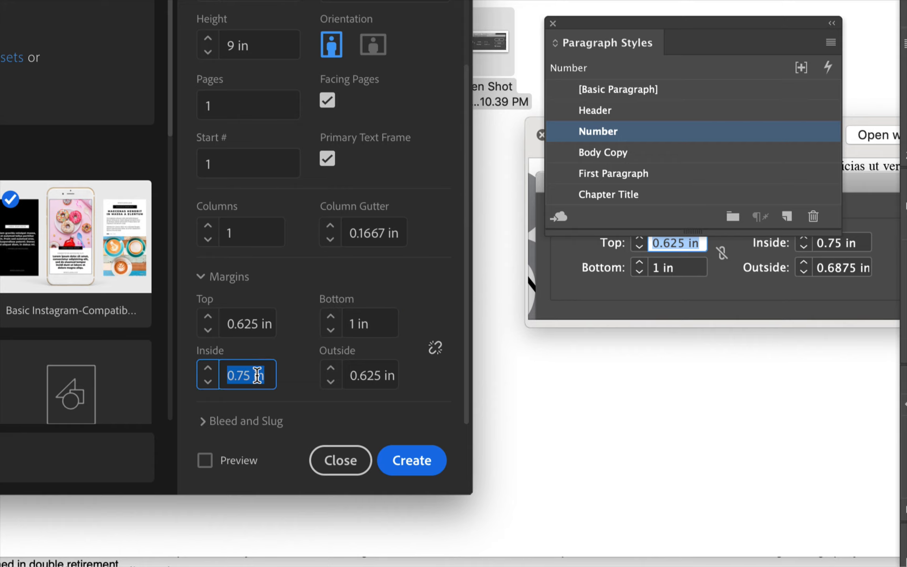
pyautogui.write('.75')
pyautogui.scroll(1, 353, 368)
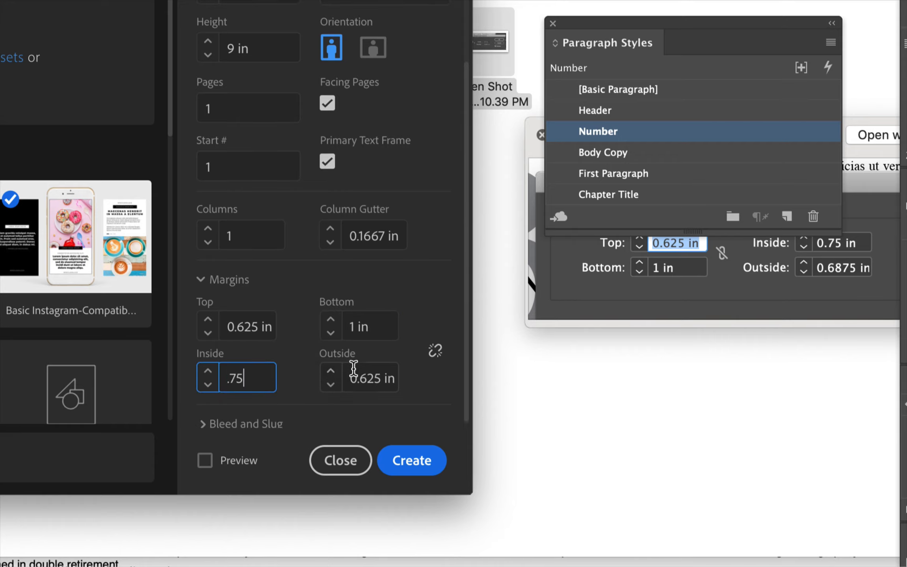
pyautogui.tripleClick(361, 372)
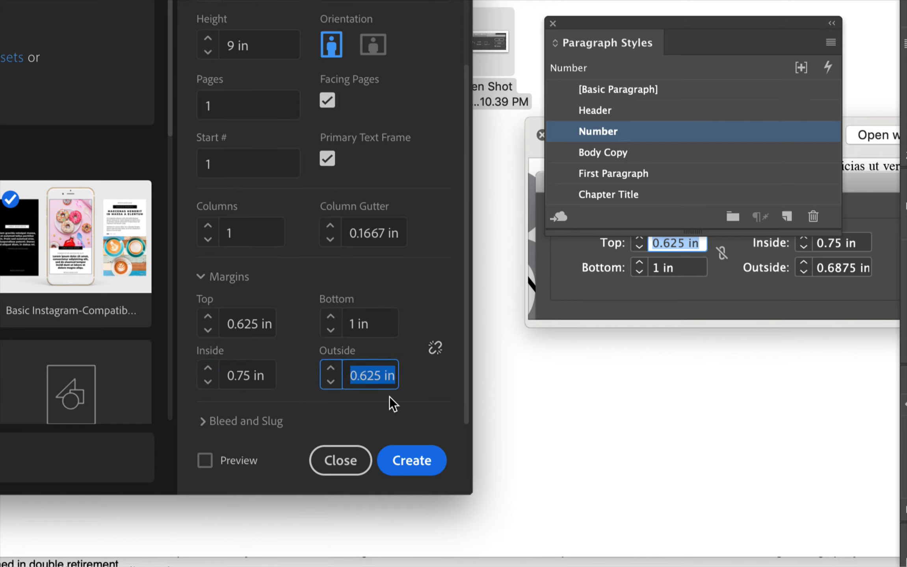
pyautogui.write('.6875')
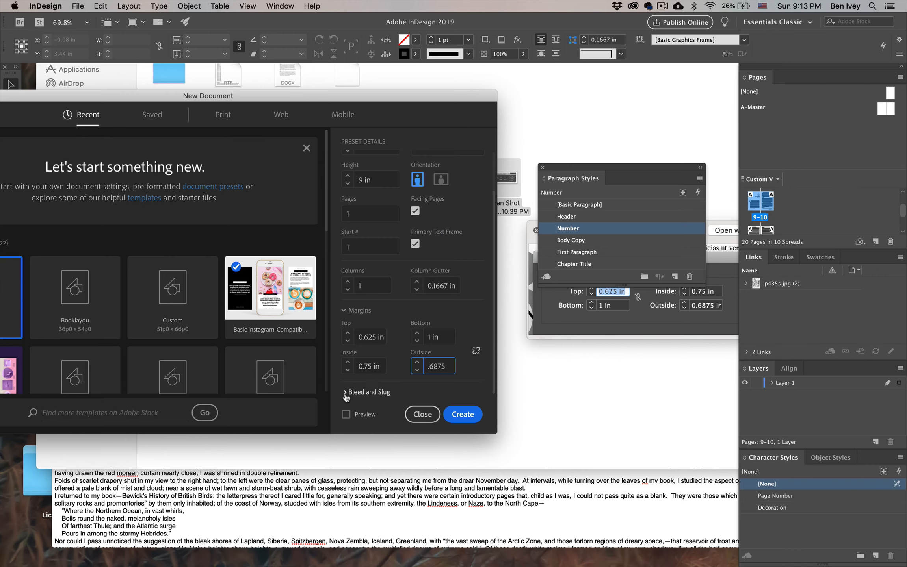
# Create the document with a 0.125 in bleed on all sides and move Paragraph Styles clear of the page
pyautogui.click(346, 395)
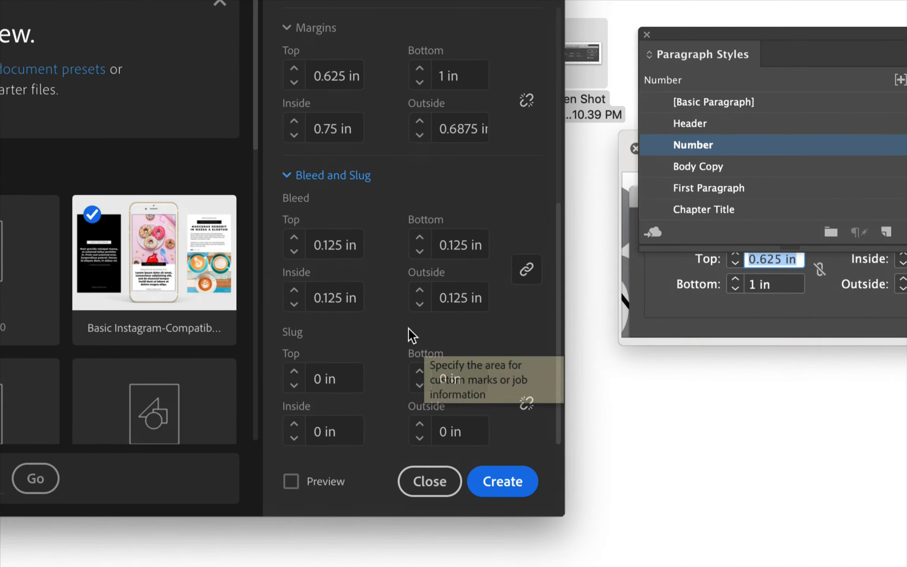
pyautogui.click(335, 245)
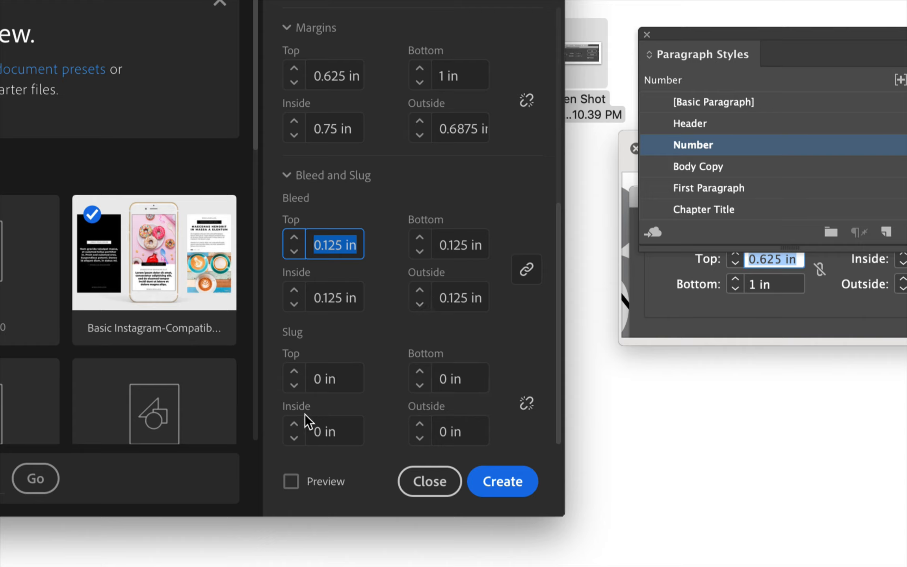
pyautogui.click(508, 474)
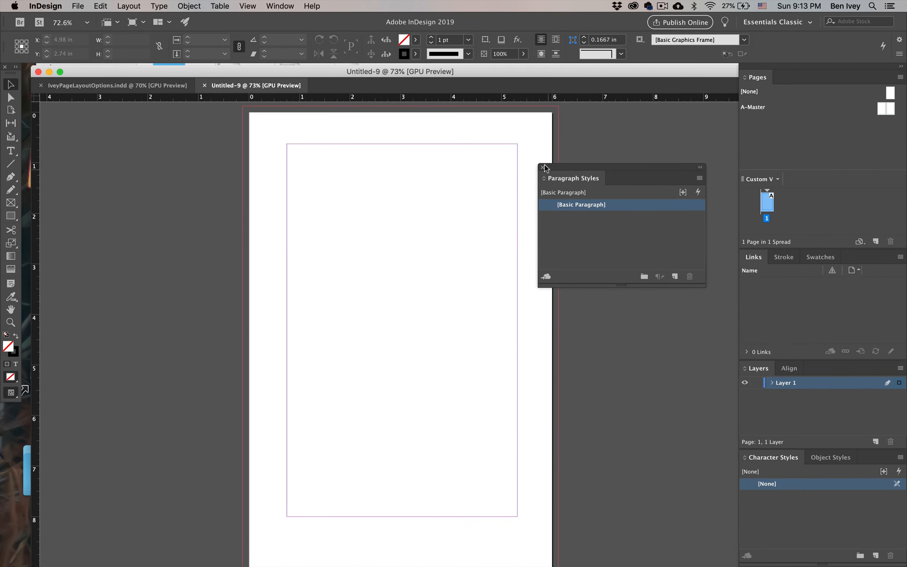
pyautogui.moveTo(547, 168); pyautogui.dragTo(611, 159)
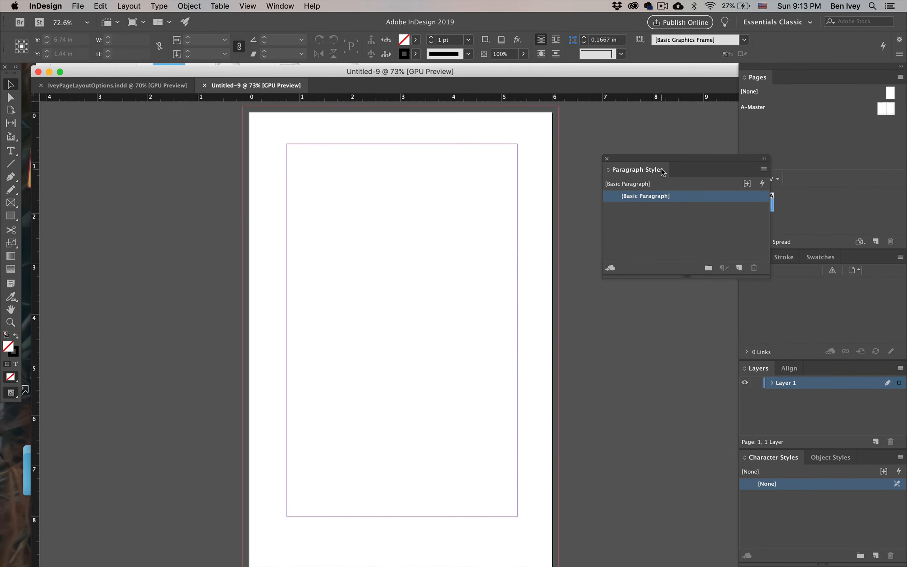
pyautogui.moveTo(673, 160); pyautogui.dragTo(624, 243)
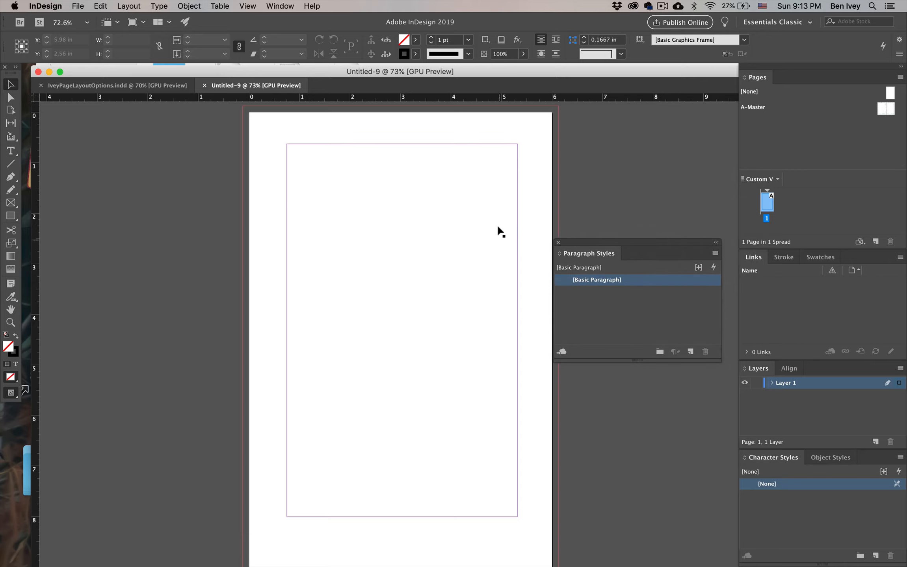
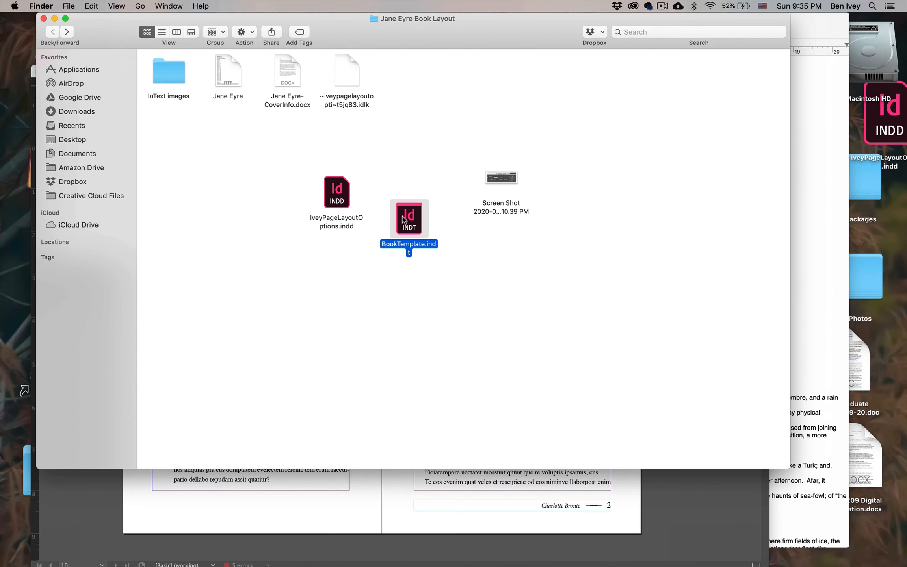
# Open a new InDesign document from BookTemplate.indt in the Jane Eyre Book Layout folder
pyautogui.doubleClick(407, 221)
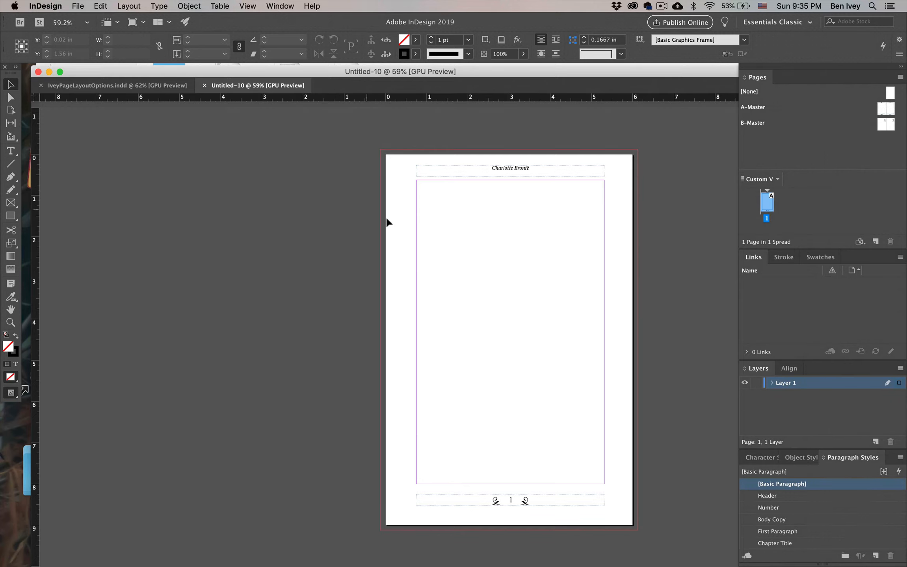
pyautogui.hscroll(5, 385, 217)
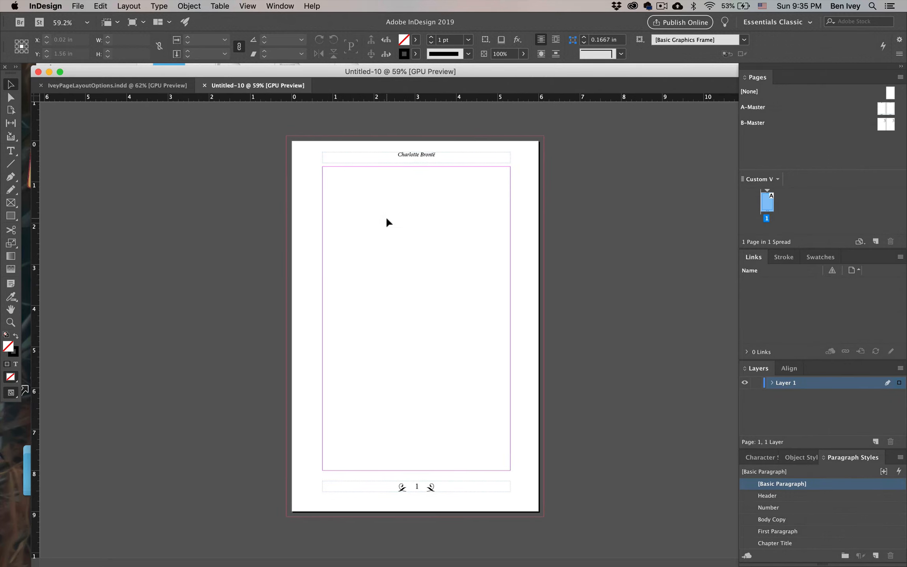
# Switch to the Jane Eyre file in TextEdit and copy all of Chapter I, from its heading up to the CHAPTER II heading
pyautogui.hotkey('ctrl', 'Up')
pyautogui.click(308, 353)
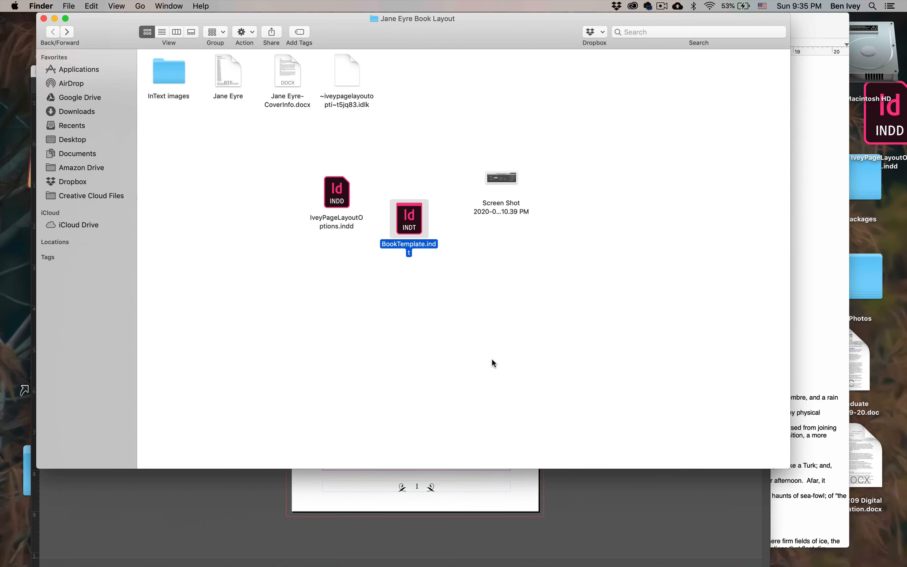
pyautogui.click(821, 358)
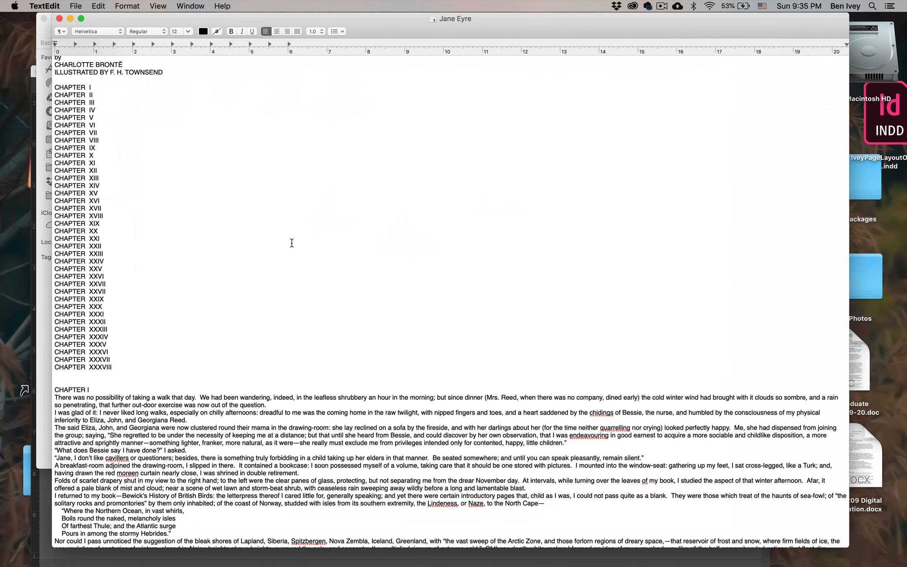
pyautogui.scroll(-6, 189, 245)
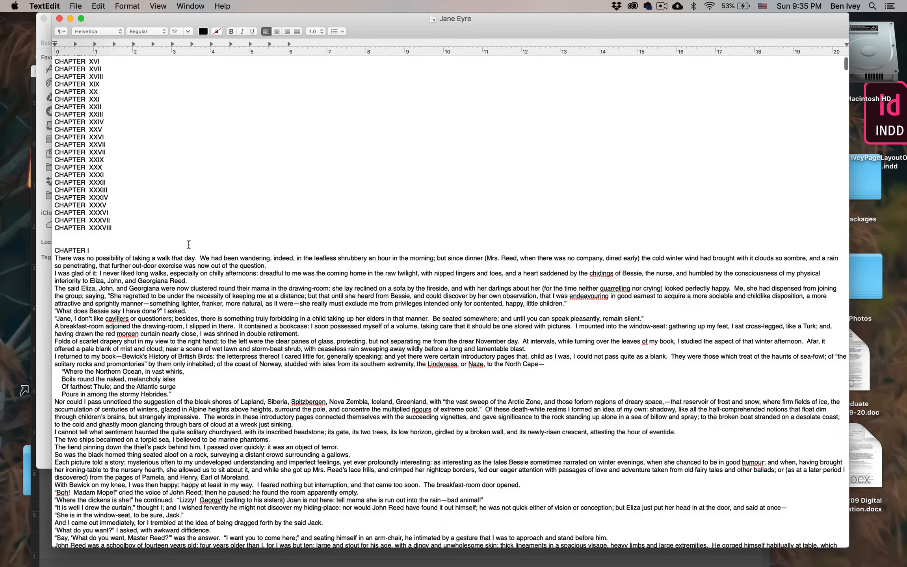
pyautogui.scroll(-4, 188, 244)
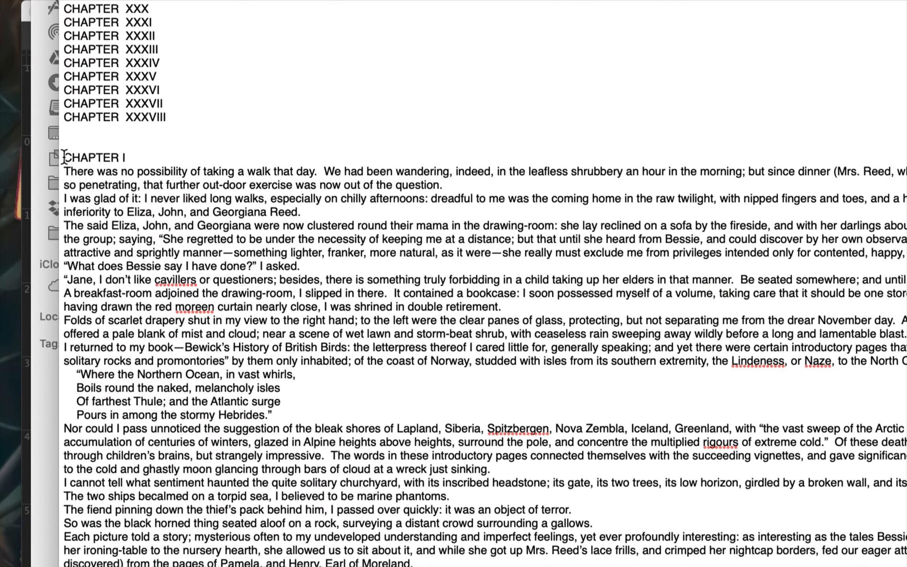
pyautogui.moveTo(54, 153); pyautogui.dragTo(72, 202)
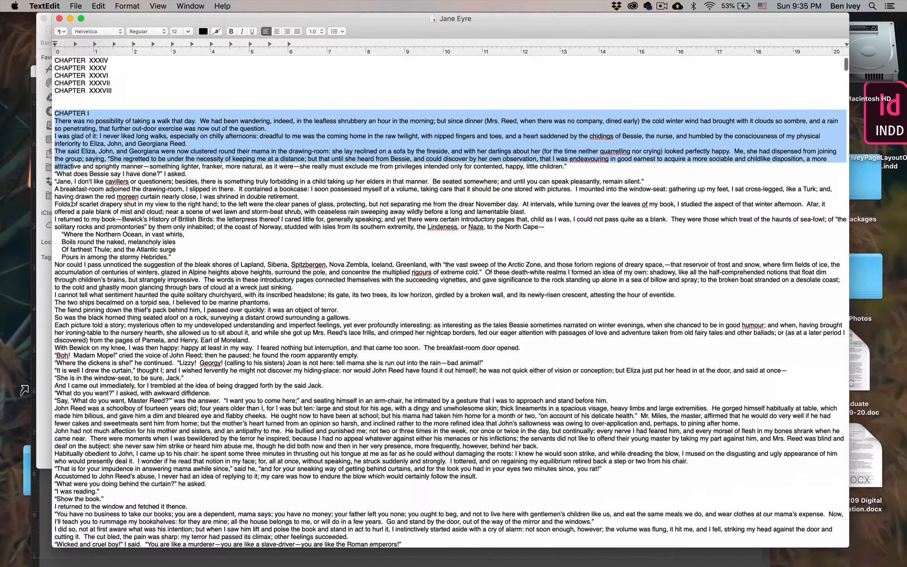
pyautogui.scroll(-7, 94, 246)
pyautogui.scroll(-20, 72, 203)
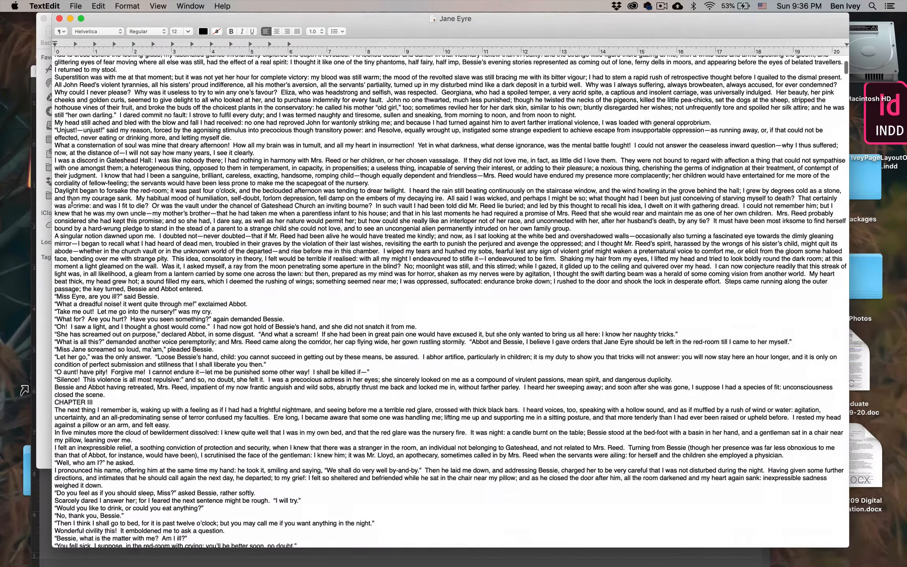
pyautogui.scroll(15, 111, 287)
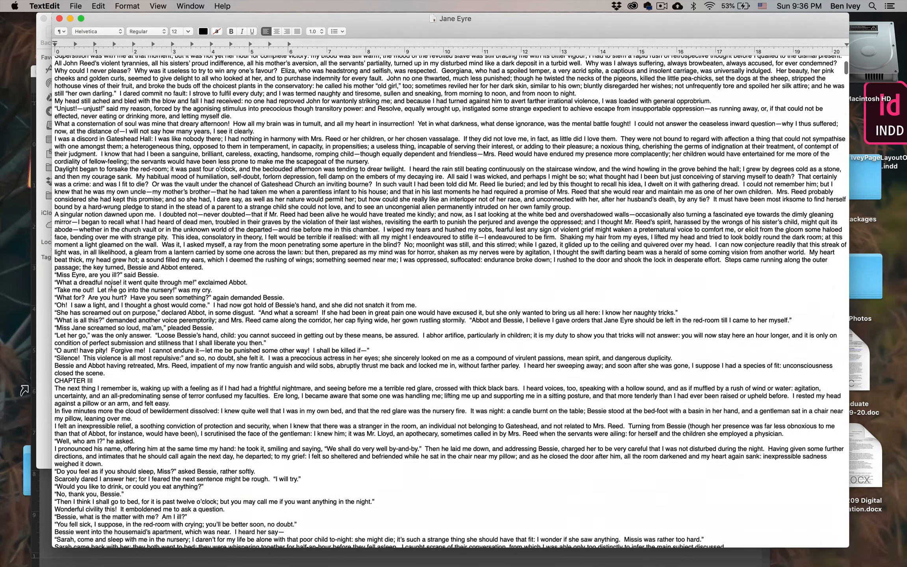
pyautogui.scroll(3, 111, 287)
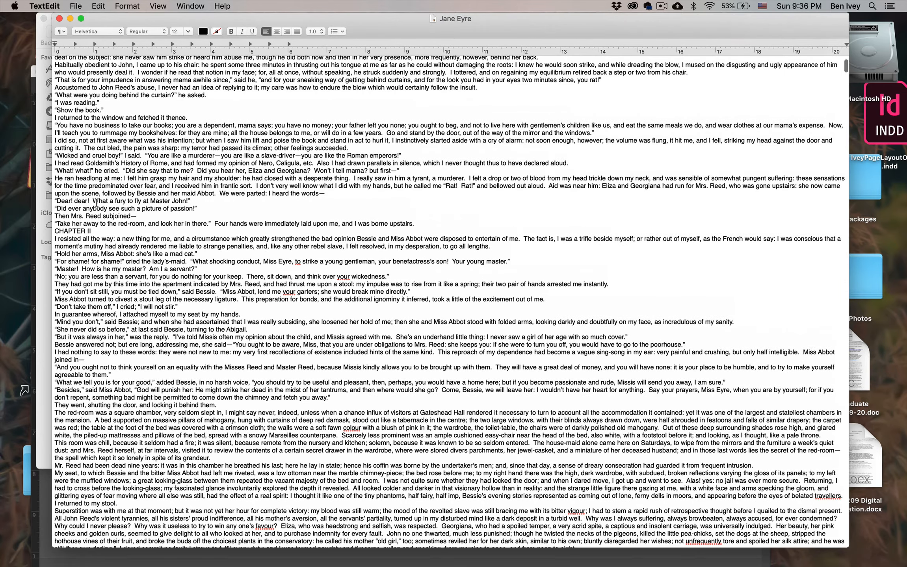
pyautogui.moveTo(134, 221); pyautogui.dragTo(420, 223)
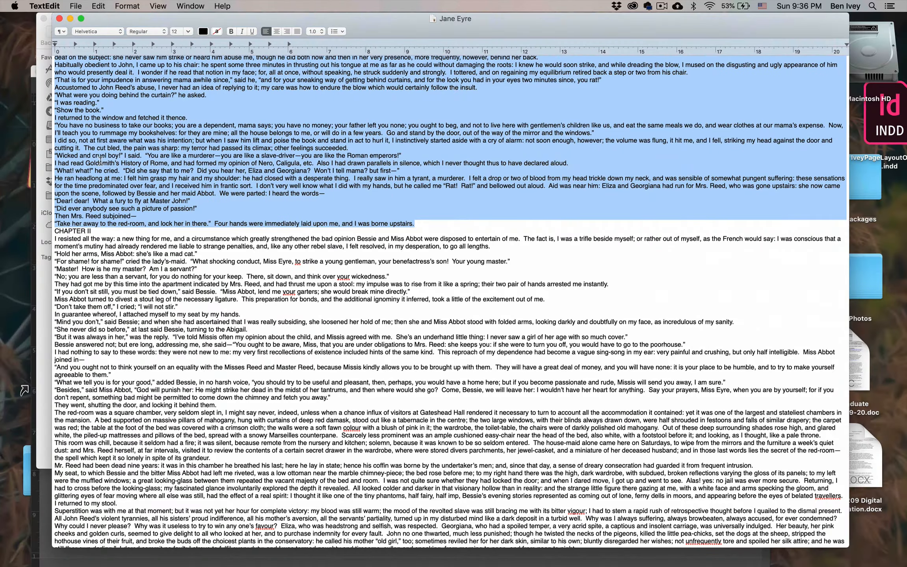
pyautogui.scroll(15, 100, 160)
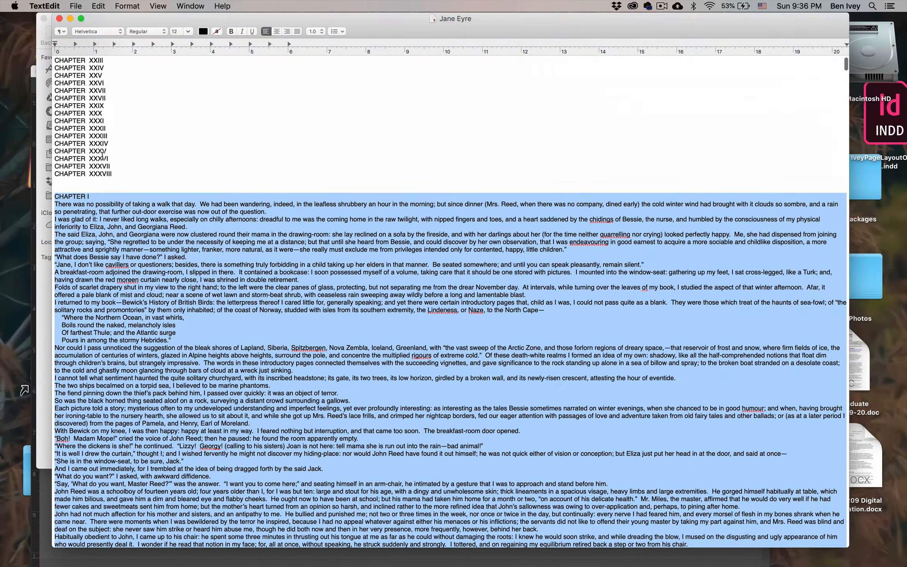
pyautogui.click(95, 6)
pyautogui.click(118, 59)
# Return to InDesign and paste the copied chapter into the main text frame on page 1
pyautogui.click(313, 550)
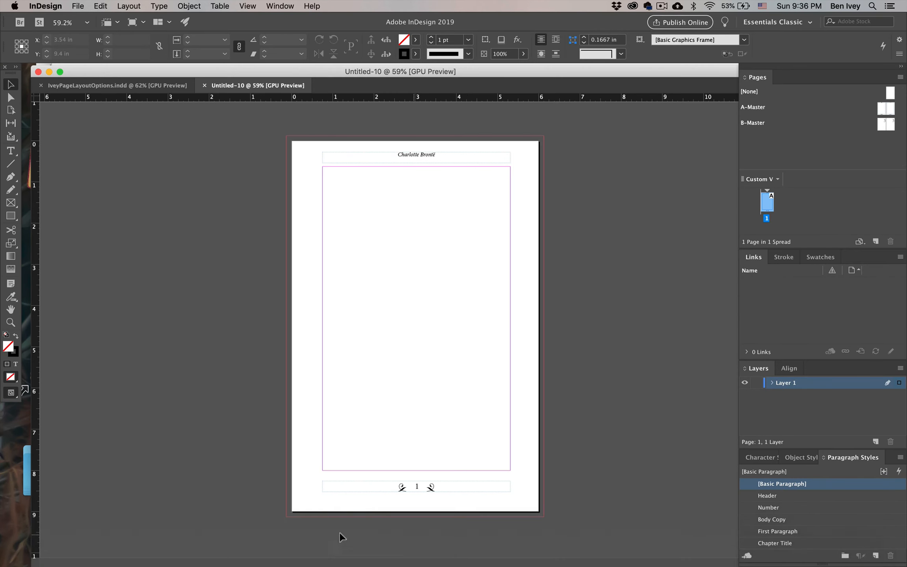
pyautogui.click(416, 265)
pyautogui.click(4, 153)
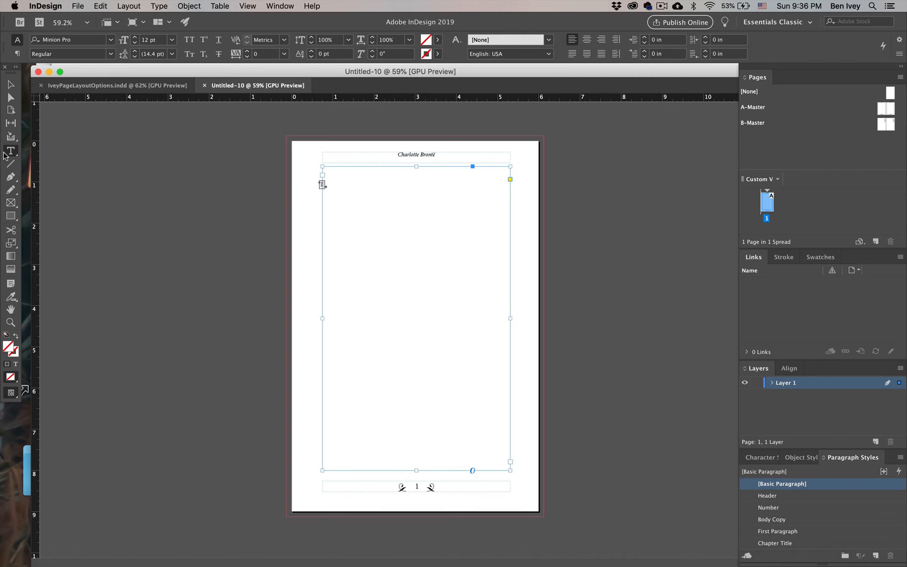
pyautogui.click(378, 221)
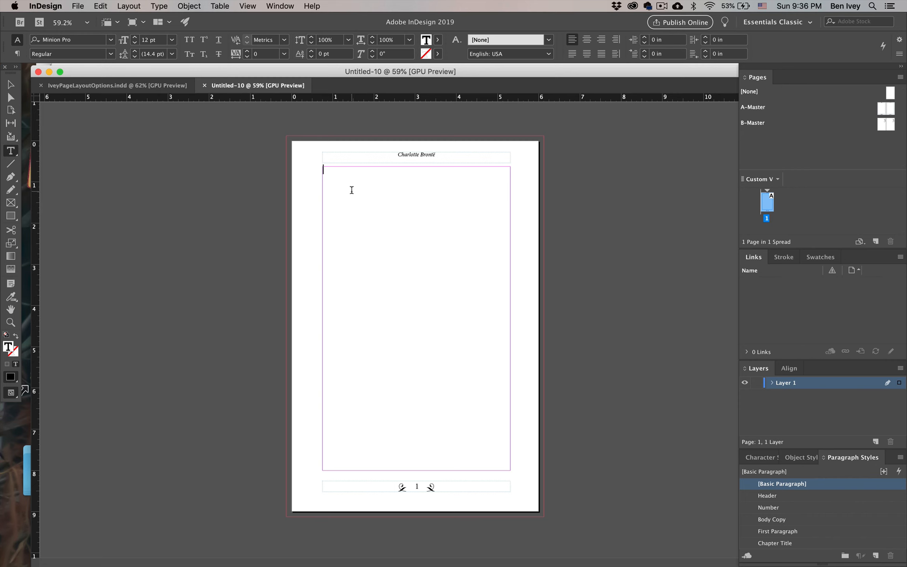
pyautogui.click(98, 6)
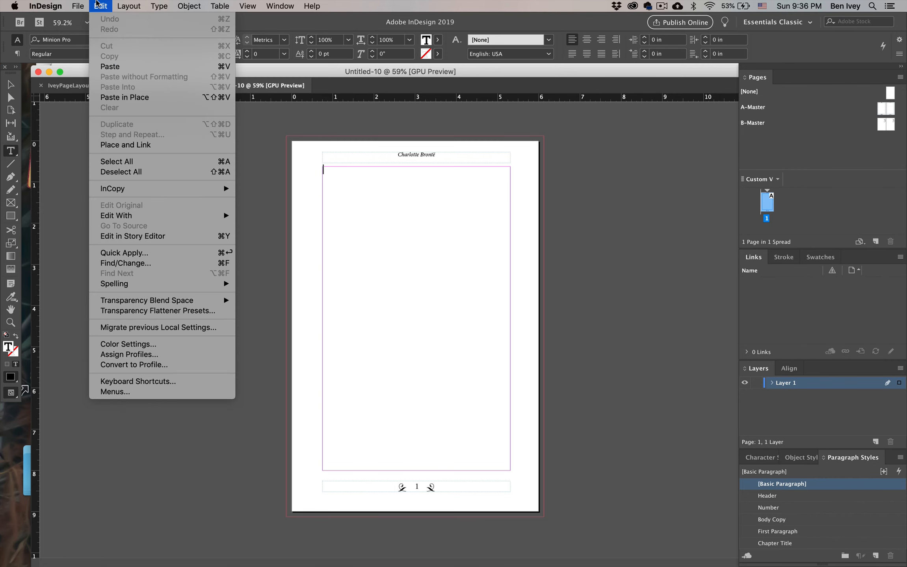
pyautogui.click(110, 66)
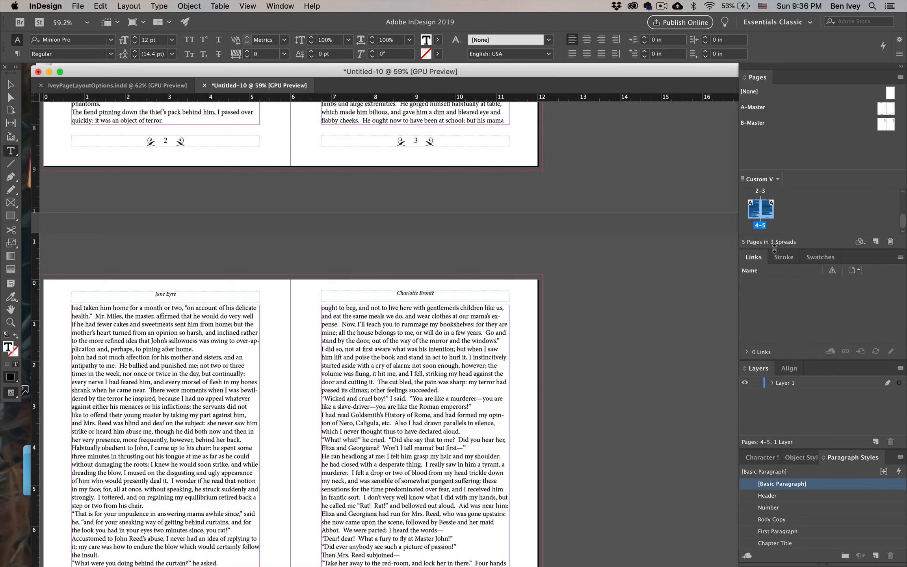
# Enlarge Pages to show every spread, and float Paragraph Styles beside page 1, extended to list all styles
pyautogui.moveTo(775, 248); pyautogui.dragTo(774, 356)
pyautogui.scroll(-1, 422, 369)
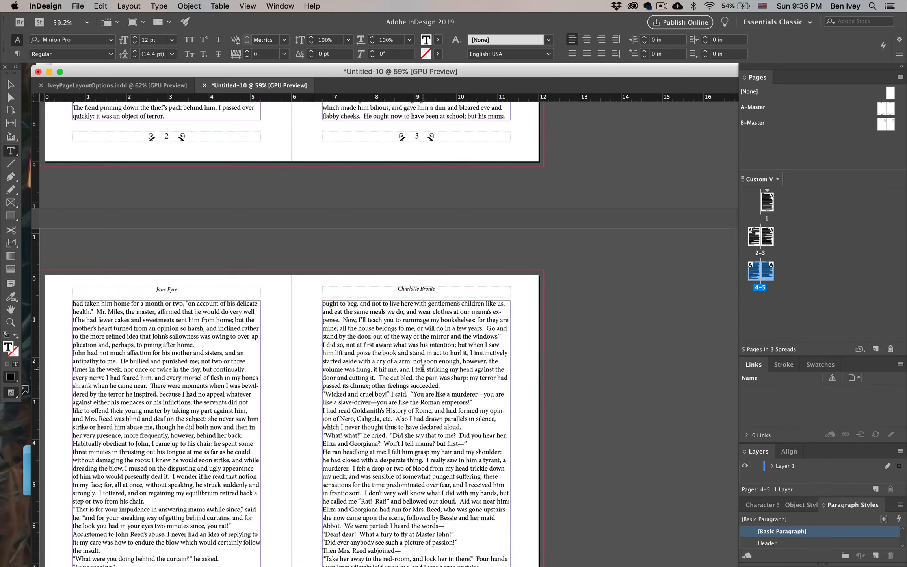
pyautogui.scroll(15, 422, 368)
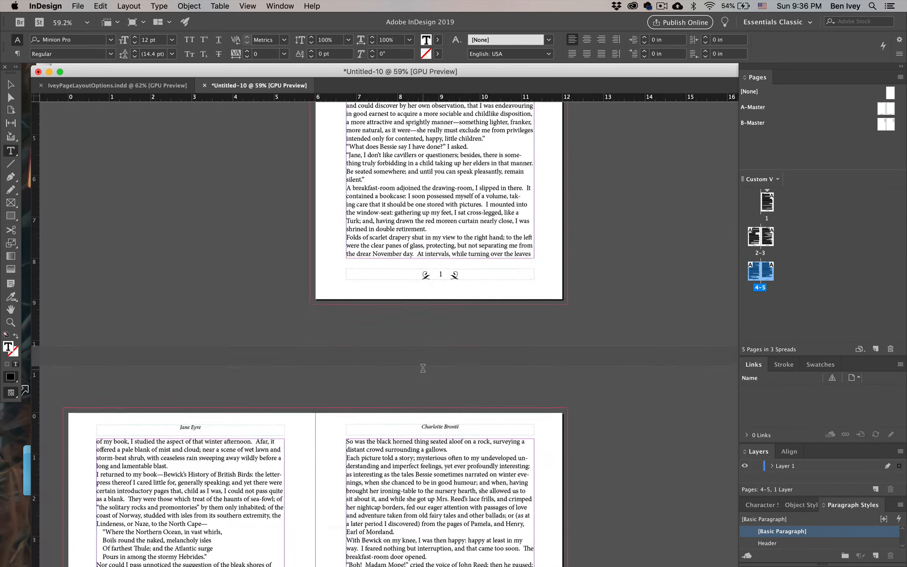
pyautogui.scroll(5, 423, 369)
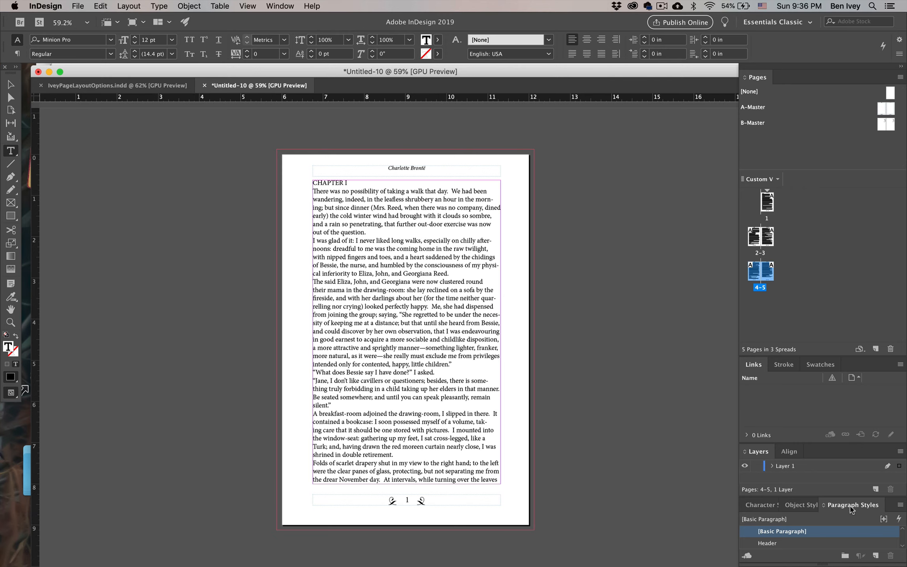
pyautogui.moveTo(852, 505); pyautogui.dragTo(567, 195)
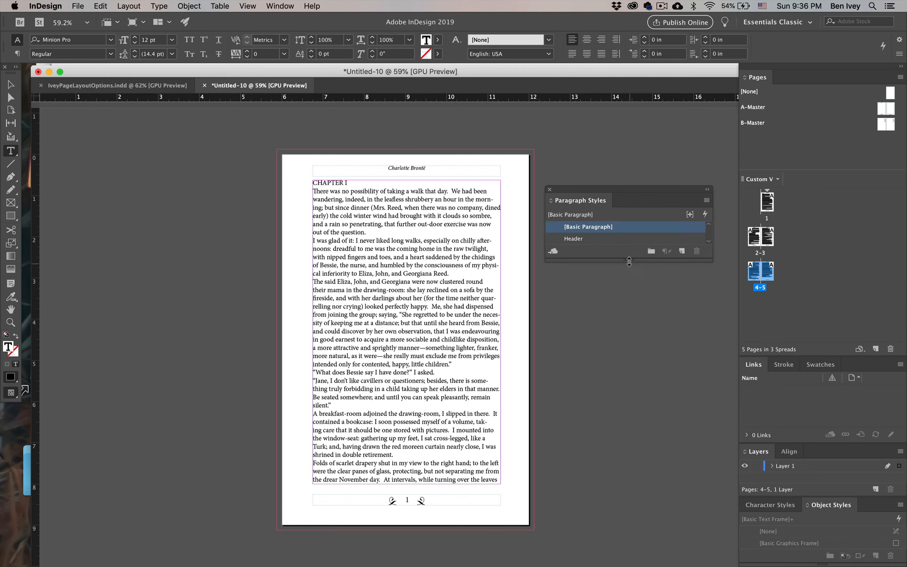
pyautogui.moveTo(629, 264); pyautogui.dragTo(630, 328)
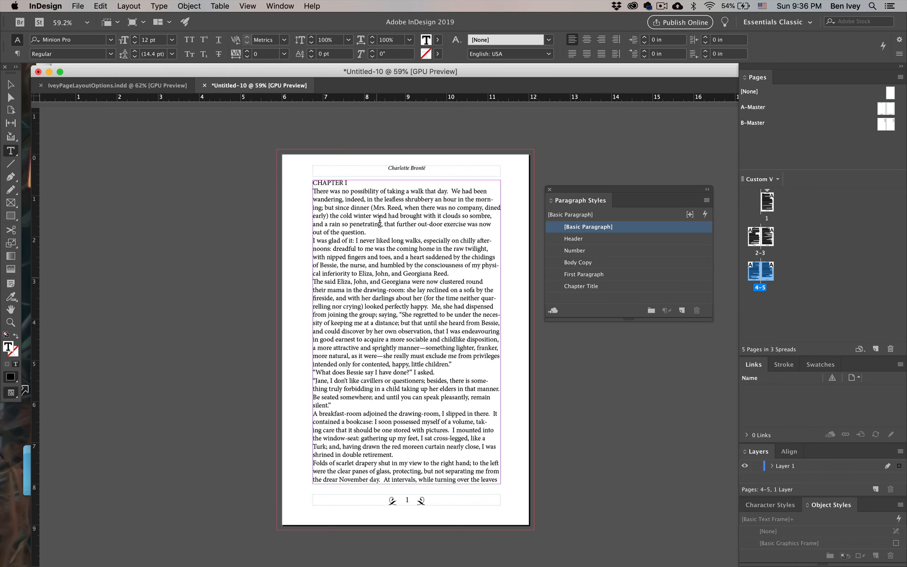
# Apply the Body Copy paragraph style to the entire pasted chapter text
pyautogui.scroll(3, 415, 254)
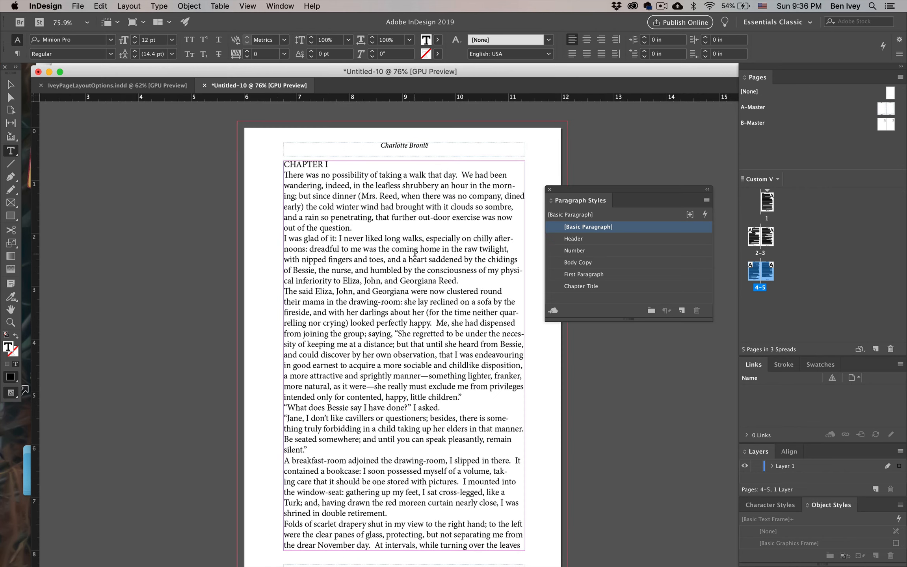
pyautogui.click(368, 247)
pyautogui.press('super+a')
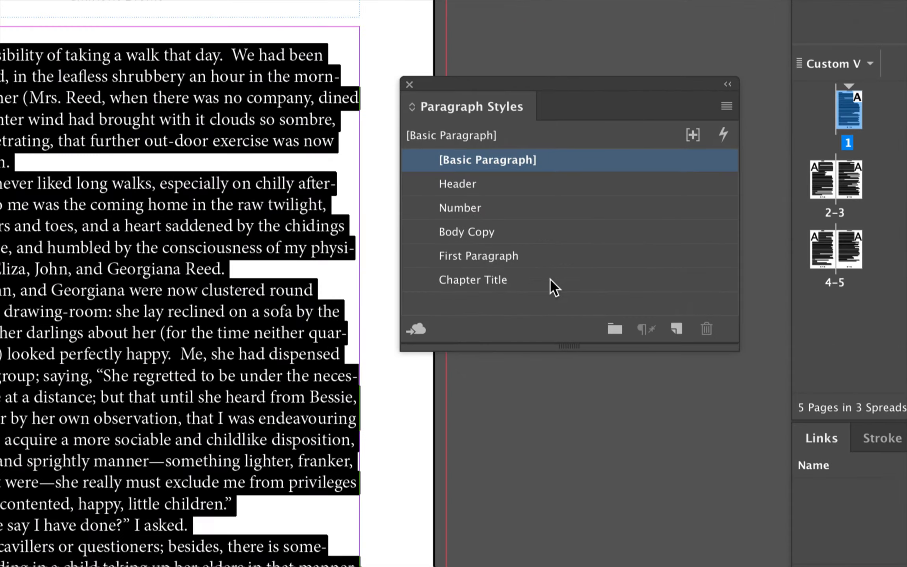
pyautogui.click(485, 236)
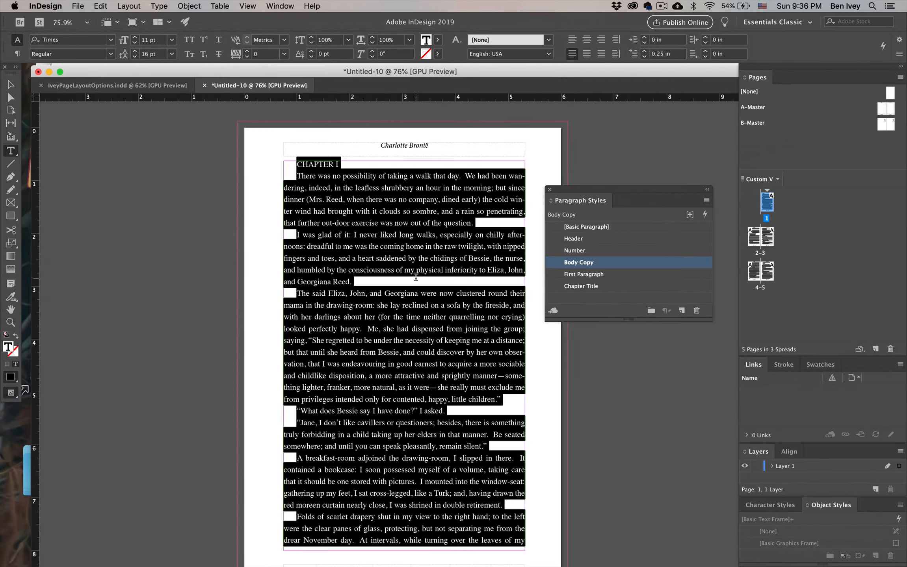
pyautogui.click(416, 277)
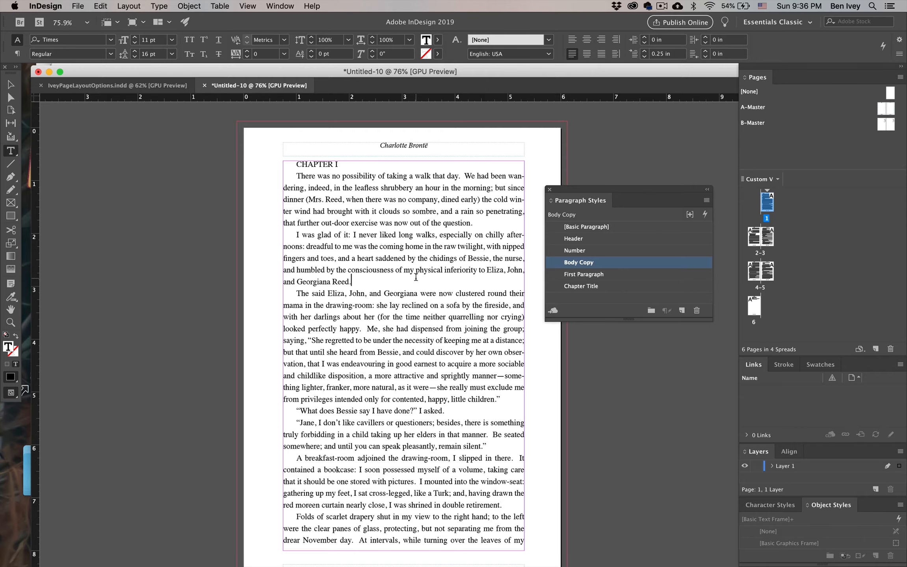
# Insert a blank line above the CHAPTER I heading on page 1 and apply the Chapter Title style to the heading
pyautogui.scroll(-20, 413, 289)
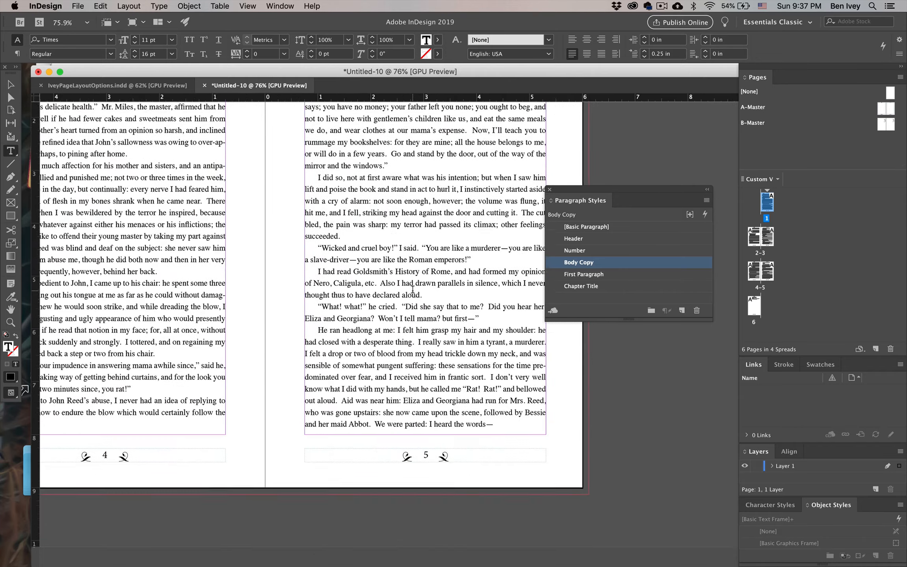
pyautogui.scroll(-4, 412, 290)
pyautogui.hscroll(-4, 412, 290)
pyautogui.scroll(1, 413, 289)
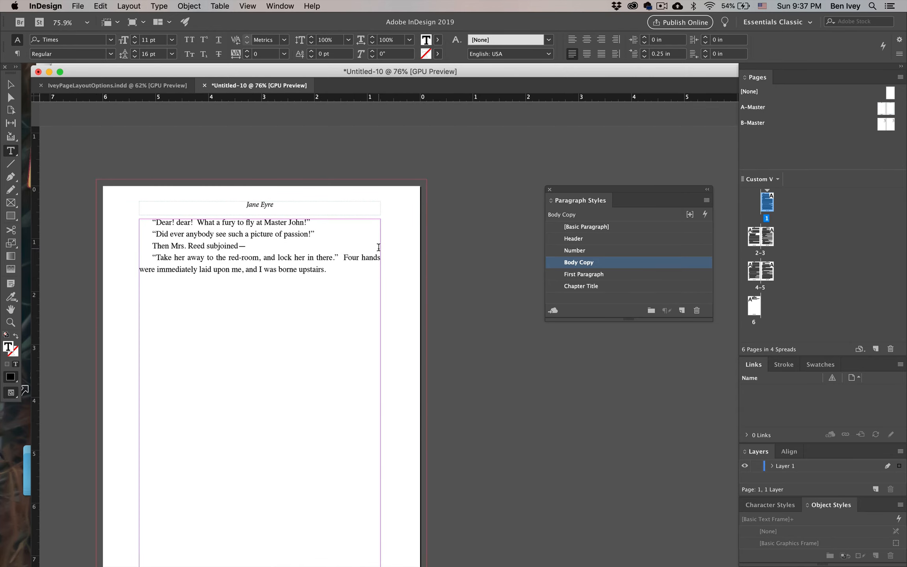
pyautogui.scroll(20, 370, 248)
pyautogui.hscroll(6, 371, 248)
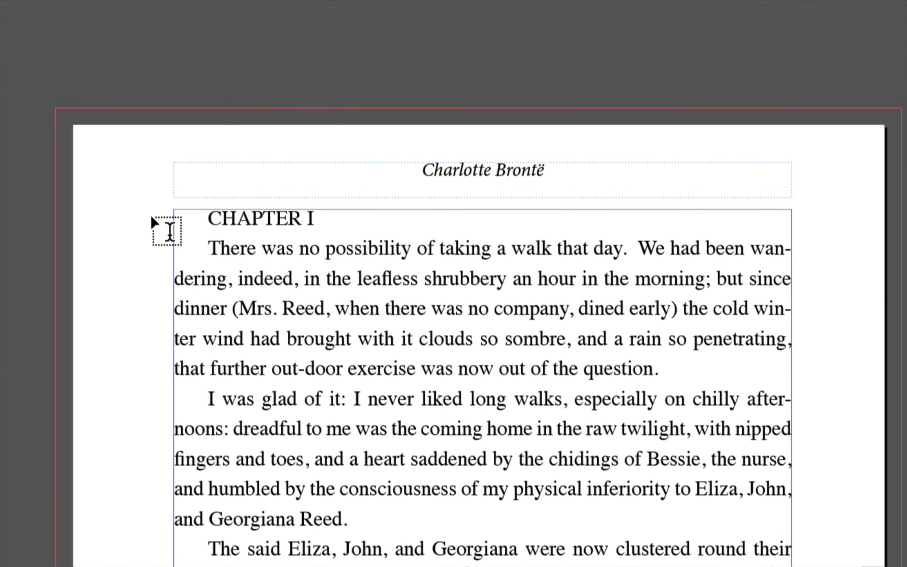
pyautogui.press('Return')
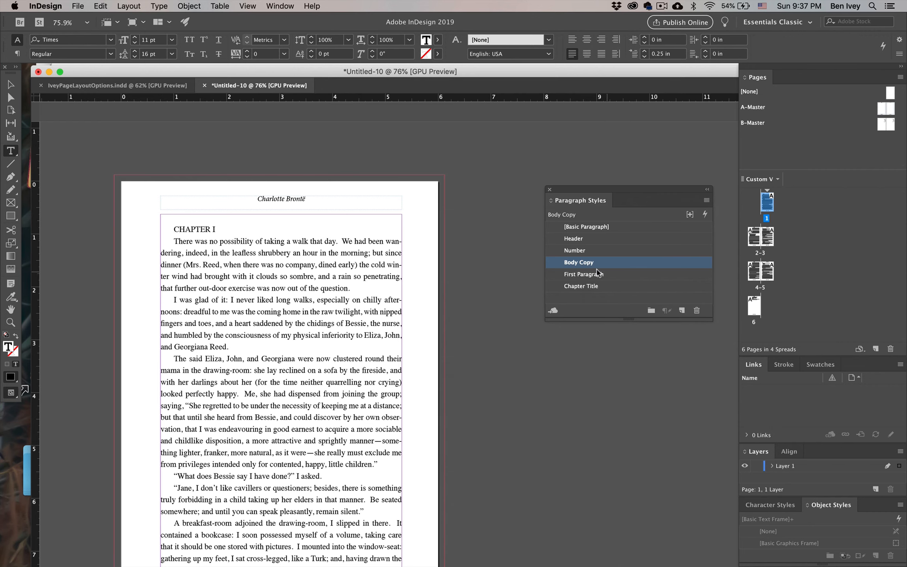
pyautogui.click(583, 287)
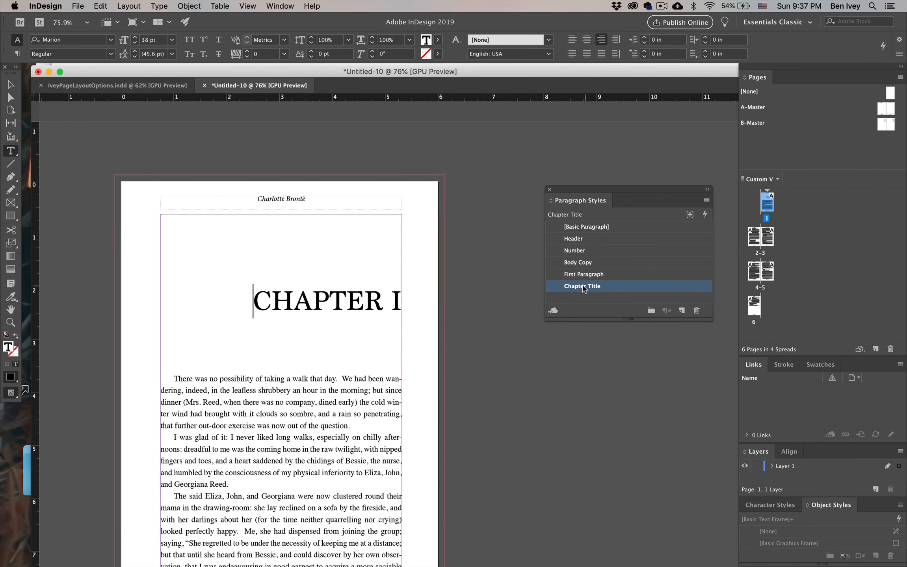
# Delete the numeral I from the chapter title, leaving only the word CHAPTER, and deselect the text
pyautogui.click(399, 301)
pyautogui.press('BackSpace')
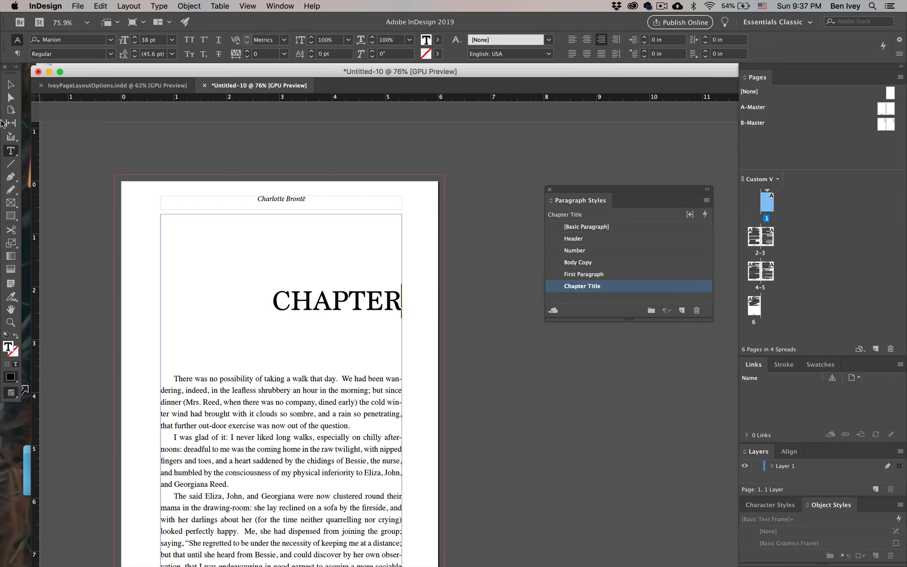
pyautogui.click(11, 84)
pyautogui.click(113, 229)
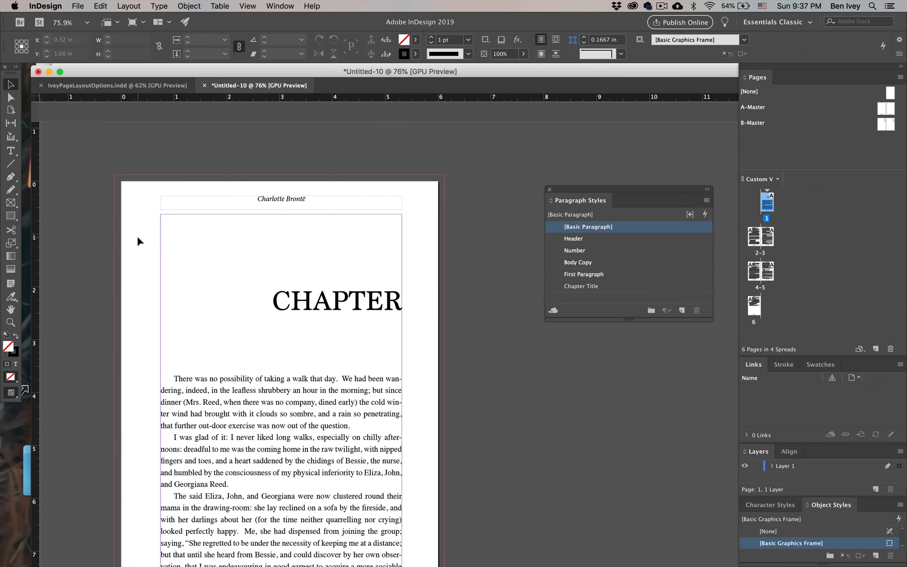
# Apply the First Paragraph style to the chapter's opening paragraph on page 1, and deselect the text
pyautogui.scroll(-3, 260, 300)
pyautogui.hscroll(-1, 259, 300)
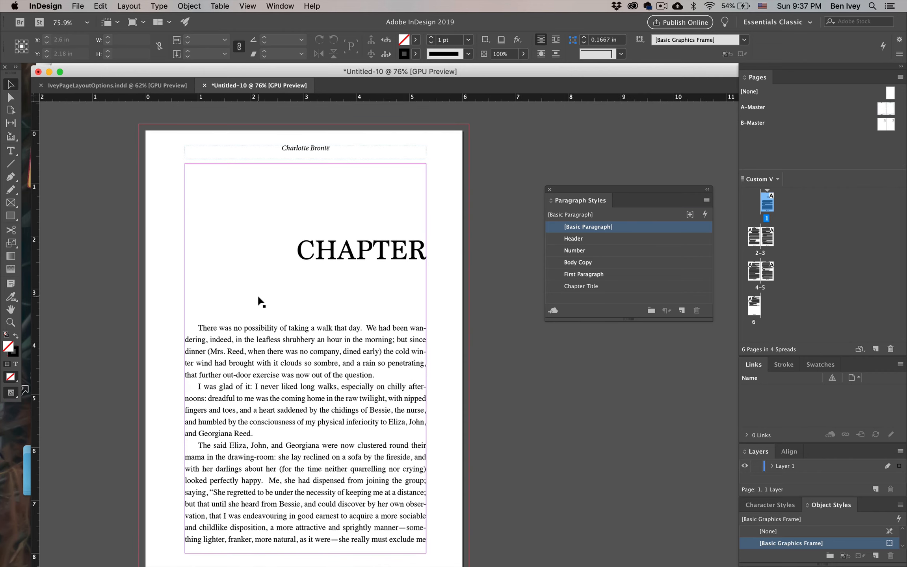
pyautogui.scroll(-2, 324, 364)
pyautogui.hscroll(-1, 324, 364)
pyautogui.doubleClick(279, 327)
pyautogui.click(258, 305)
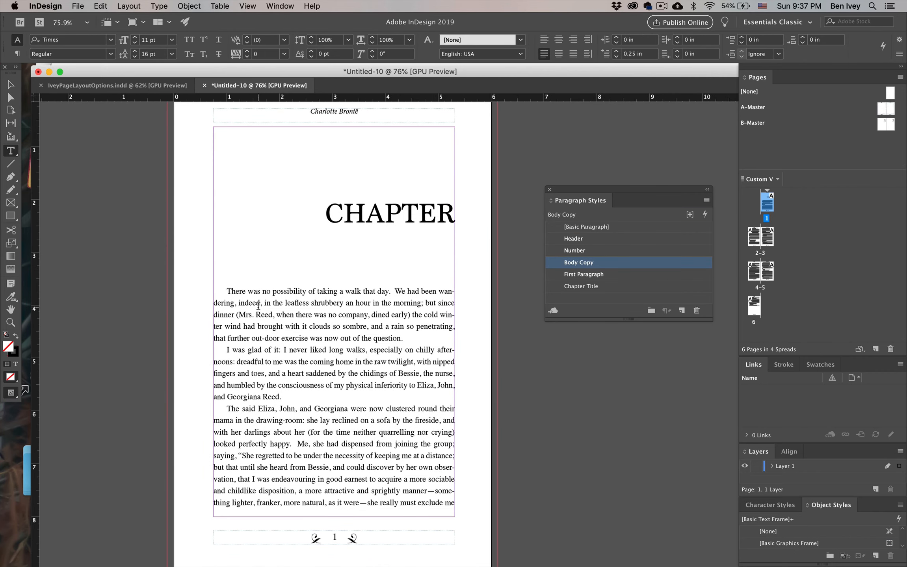
pyautogui.click(579, 276)
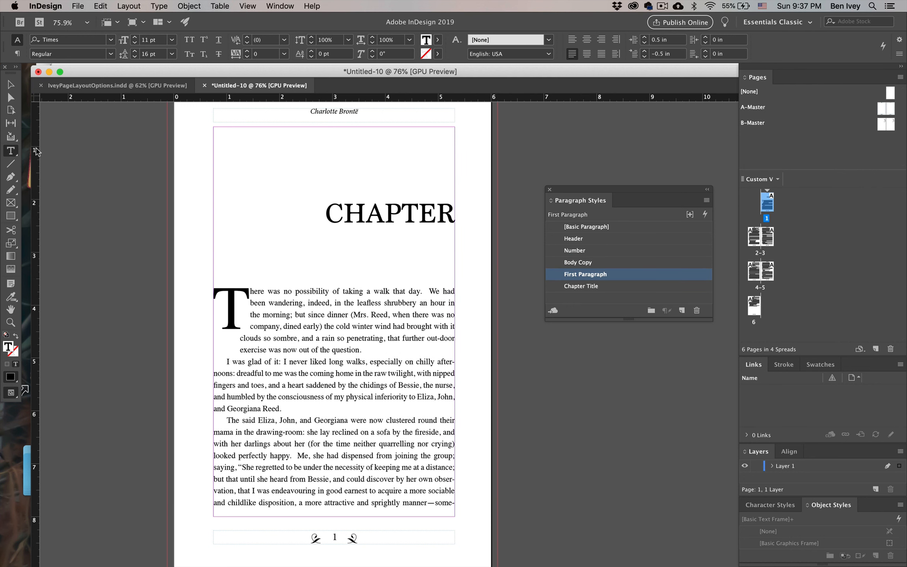
pyautogui.click(11, 84)
pyautogui.click(151, 212)
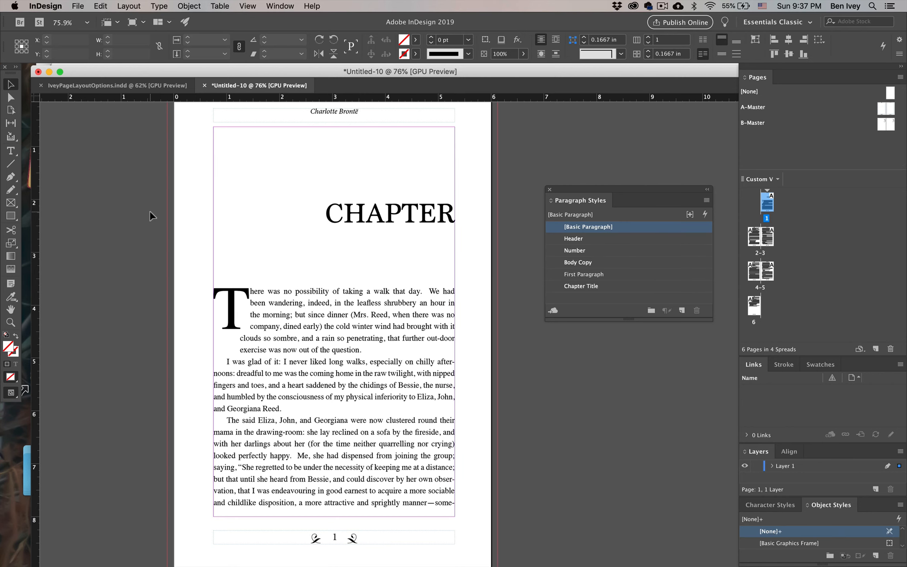
# Examine how the styled chapter text flows from page 1 into the spread of pages 2–3
pyautogui.scroll(-1, 260, 360)
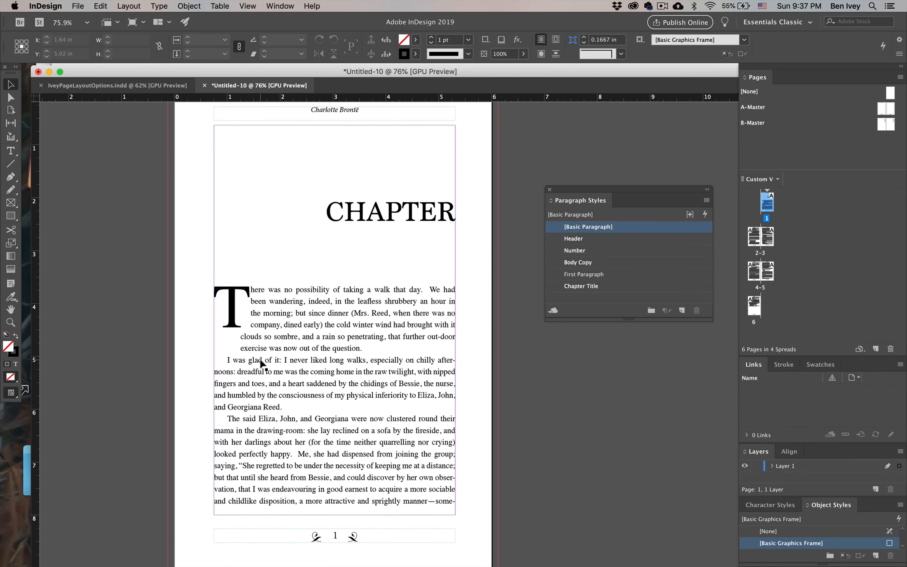
pyautogui.scroll(-10, 260, 362)
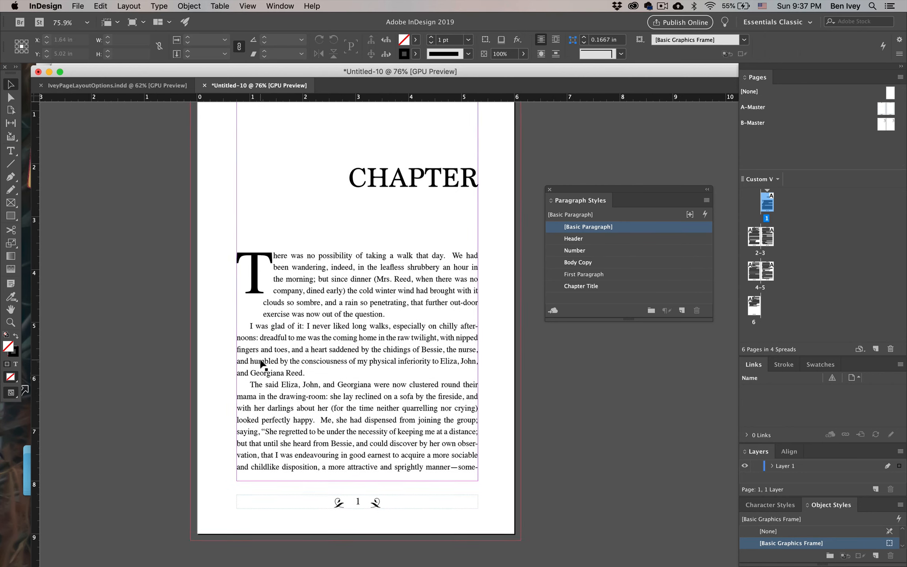
pyautogui.scroll(-1, 260, 363)
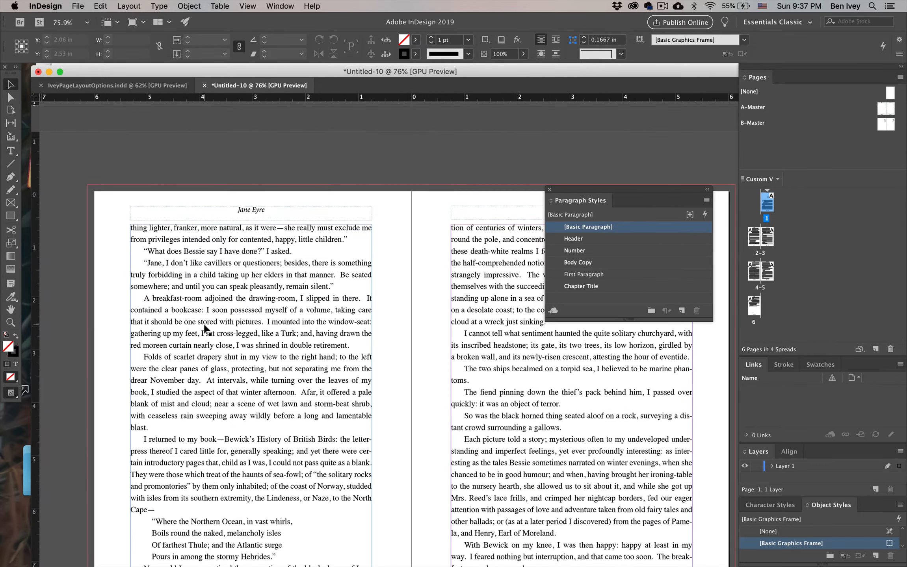
pyautogui.scroll(10, 360, 216)
pyautogui.hscroll(5, 360, 216)
pyautogui.scroll(5, 360, 216)
pyautogui.hscroll(3, 360, 216)
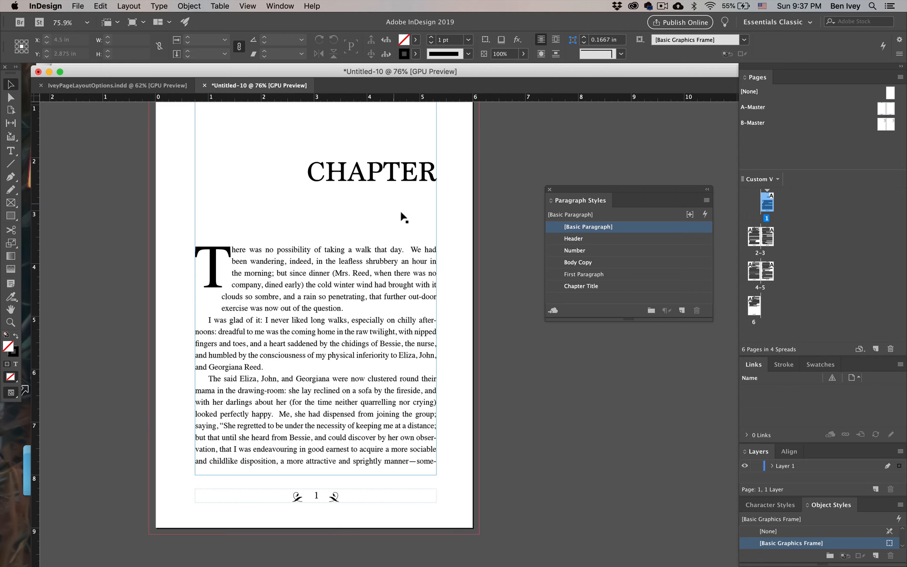
pyautogui.scroll(-3, 378, 220)
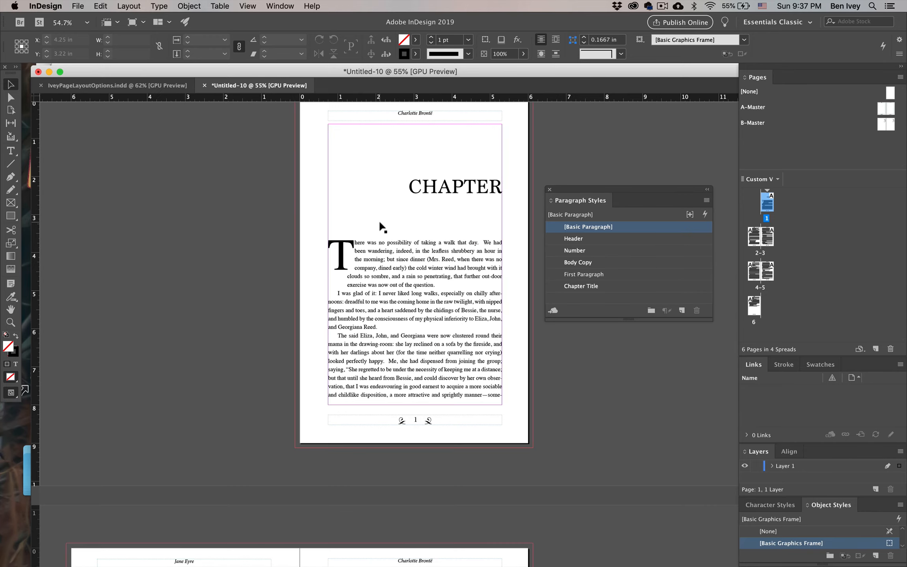
pyautogui.scroll(-10, 378, 220)
pyautogui.scroll(-5, 384, 160)
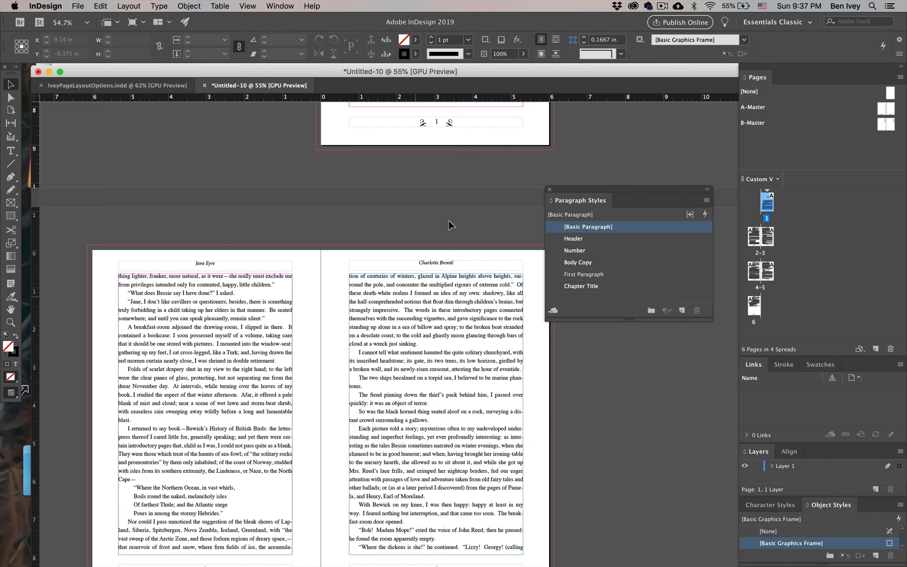
pyautogui.scroll(8, 450, 225)
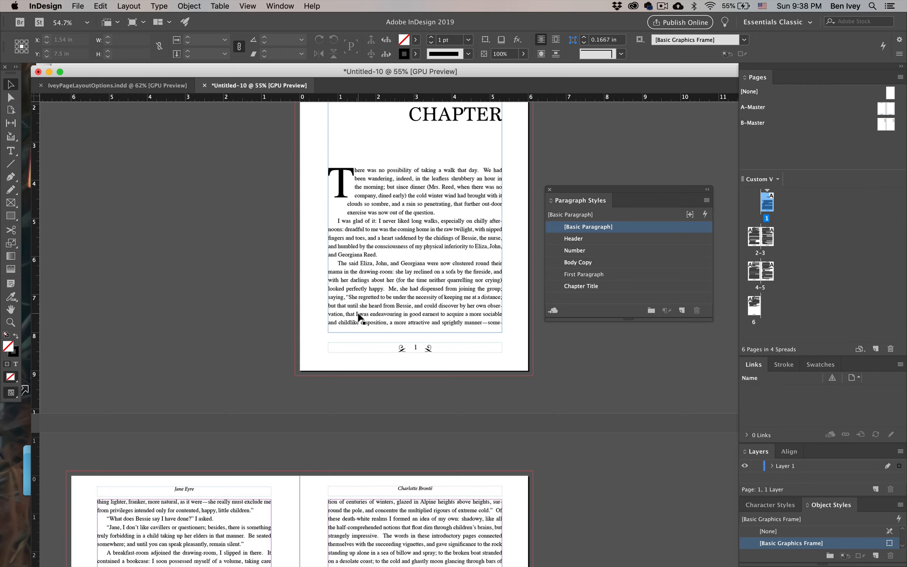
# Insert an Even Page Break at the blank line above the CHAPTER heading on page 1, and leave text editing
pyautogui.click(11, 152)
pyautogui.scroll(2, 445, 215)
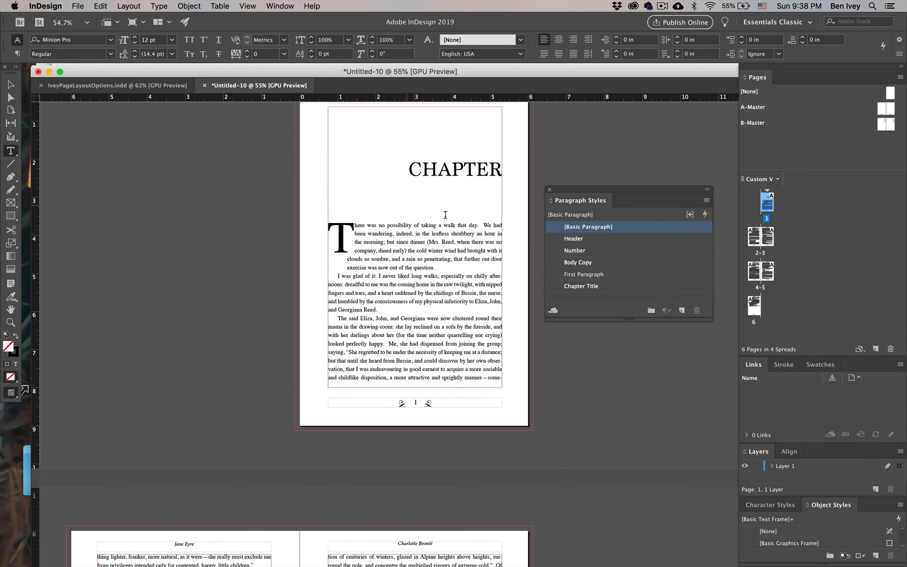
pyautogui.scroll(-8, 410, 208)
pyautogui.hscroll(-3, 410, 207)
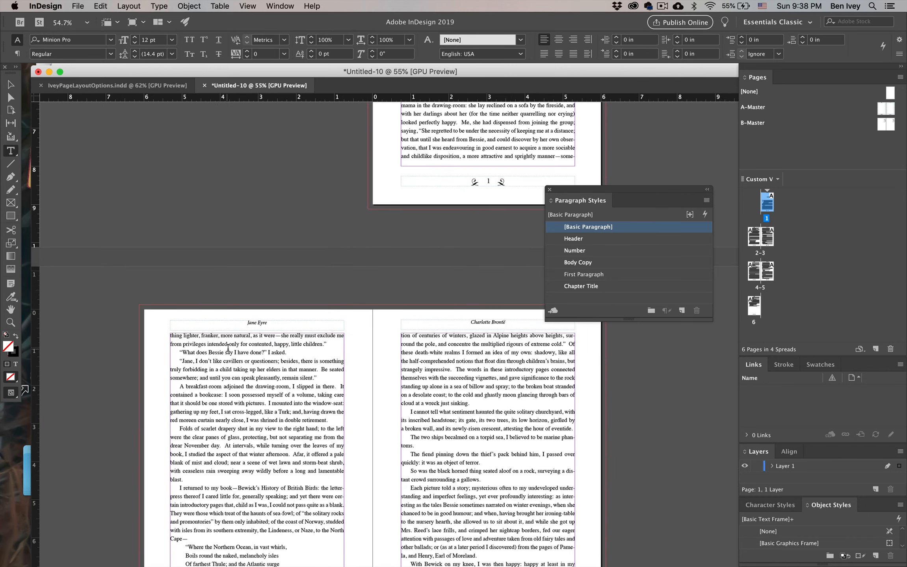
pyautogui.scroll(-5, 232, 344)
pyautogui.hscroll(1, 232, 343)
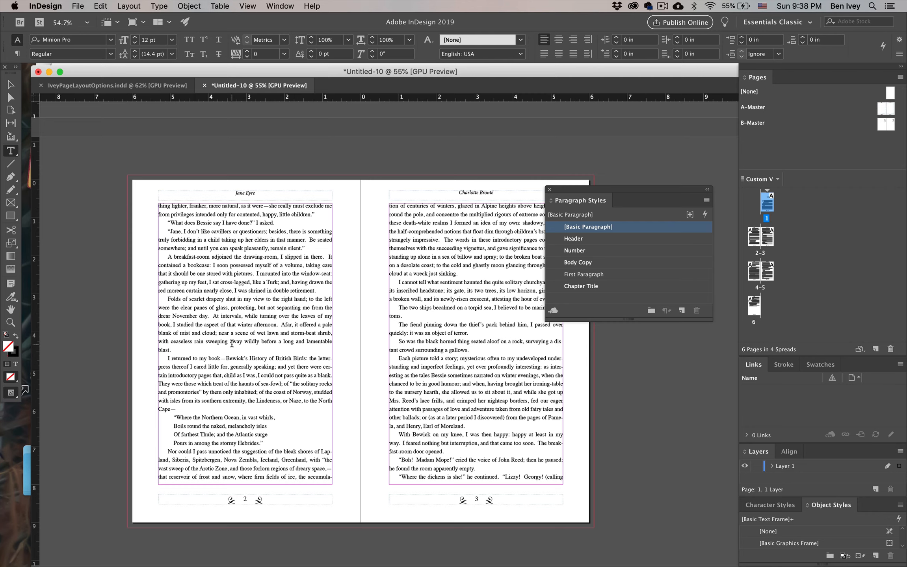
pyautogui.scroll(10, 232, 344)
pyautogui.hscroll(1, 231, 344)
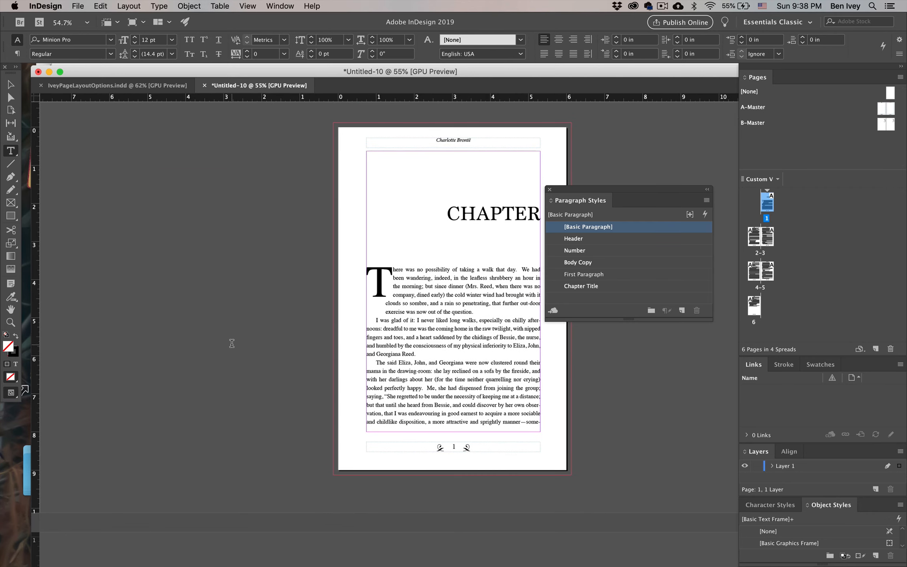
pyautogui.click(373, 155)
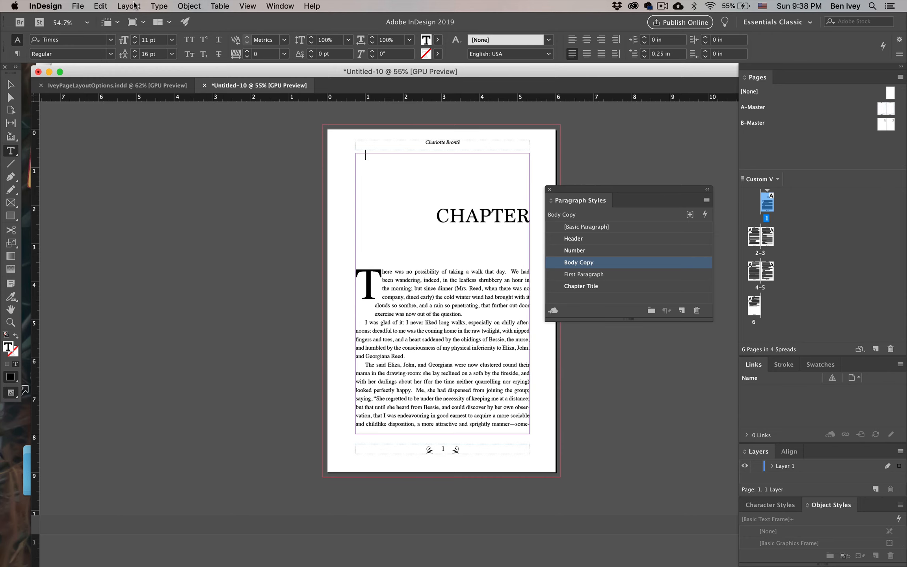
pyautogui.click(159, 6)
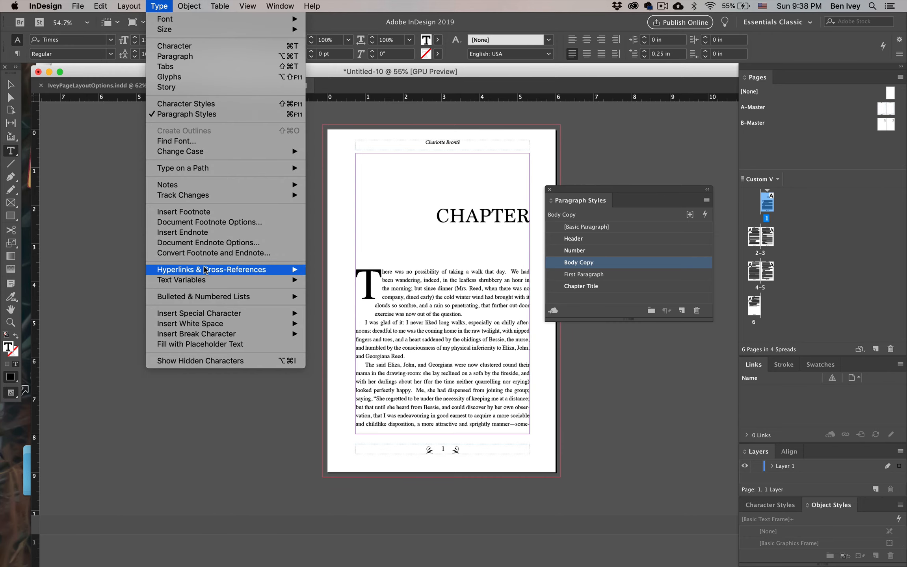
pyautogui.moveTo(216, 334)
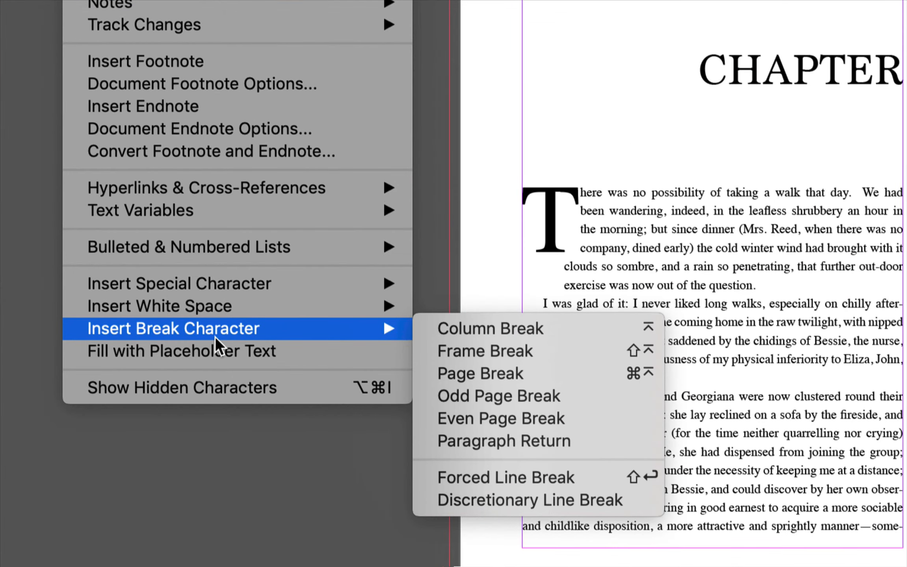
pyautogui.click(473, 418)
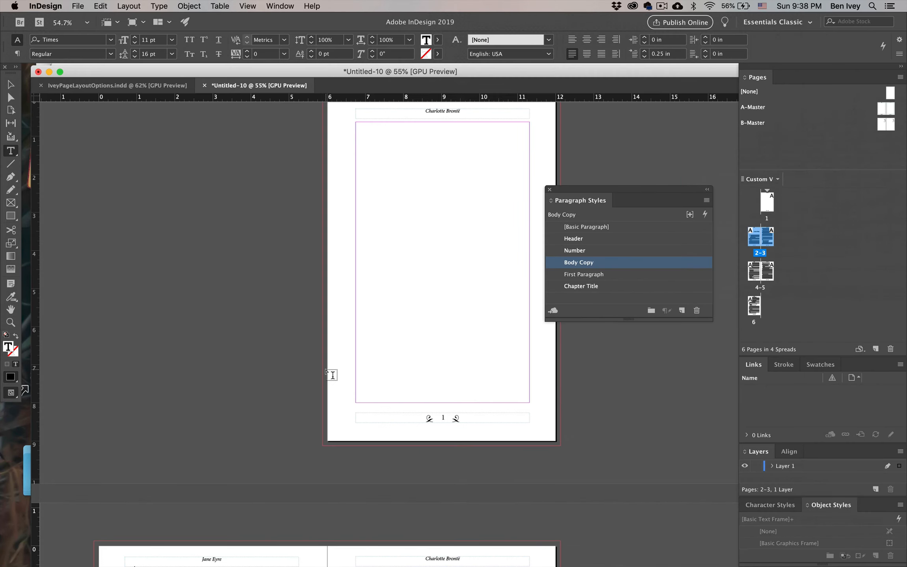
pyautogui.scroll(-10, 332, 375)
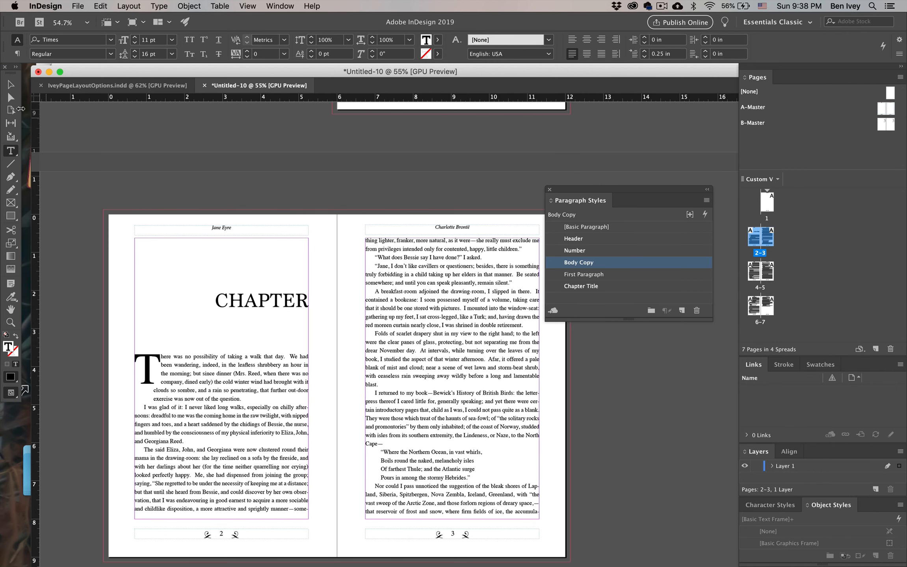
pyautogui.press('Escape')
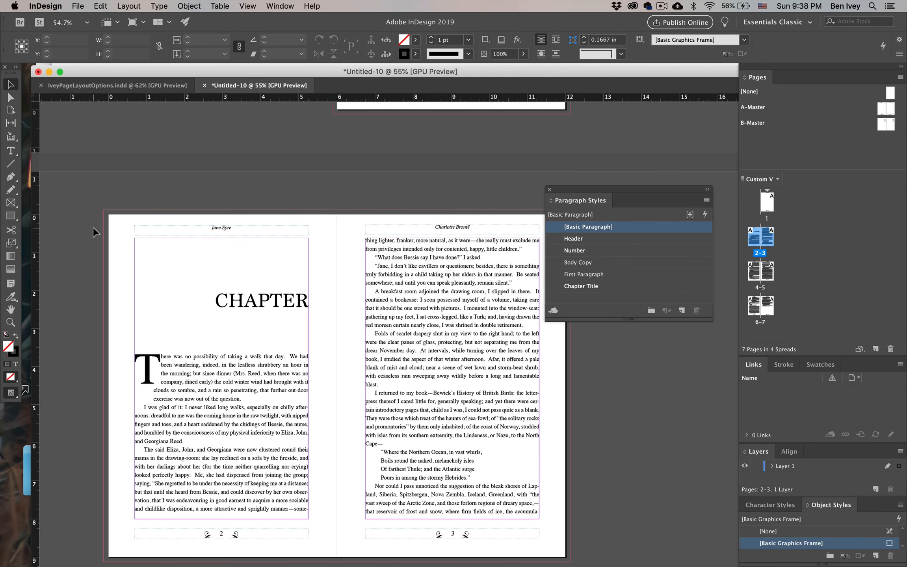
# Apply the left-hand page of B-Master to page 2, where the chapter opens
pyautogui.scroll(-5, 121, 252)
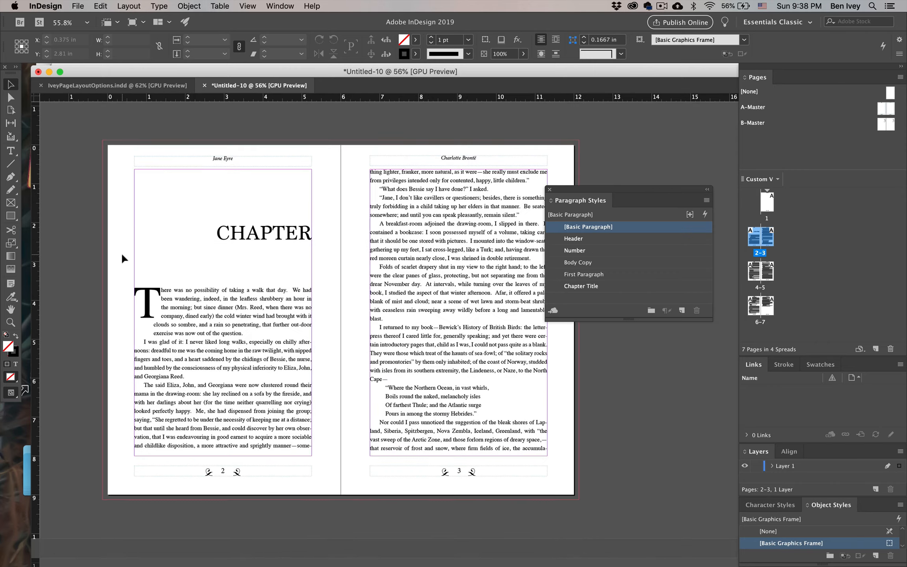
pyautogui.scroll(5, 122, 258)
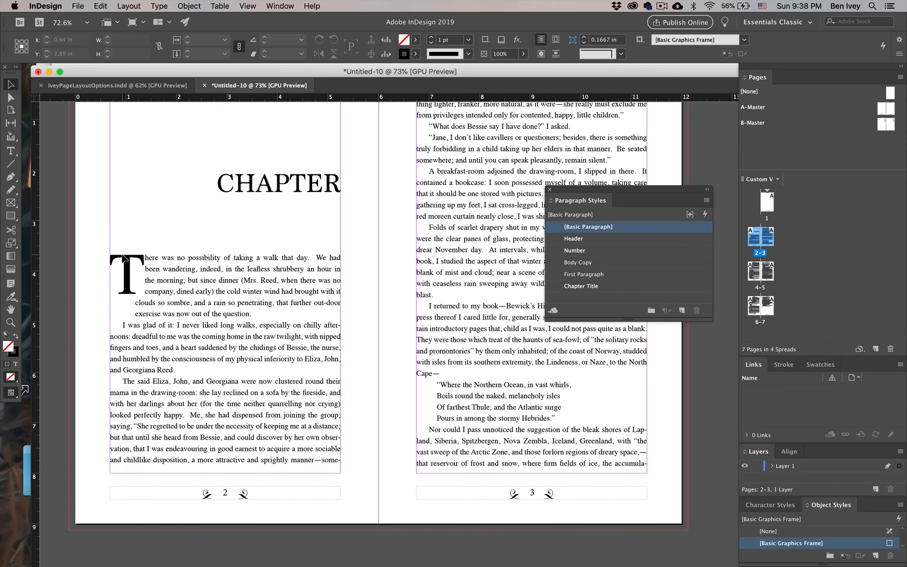
pyautogui.scroll(1, 122, 255)
pyautogui.hscroll(-1, 122, 256)
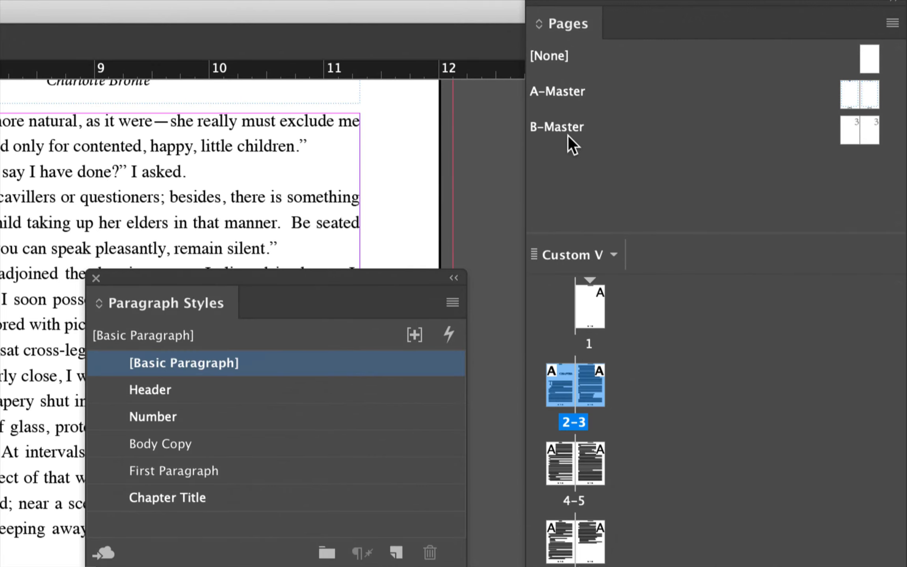
pyautogui.click(846, 136)
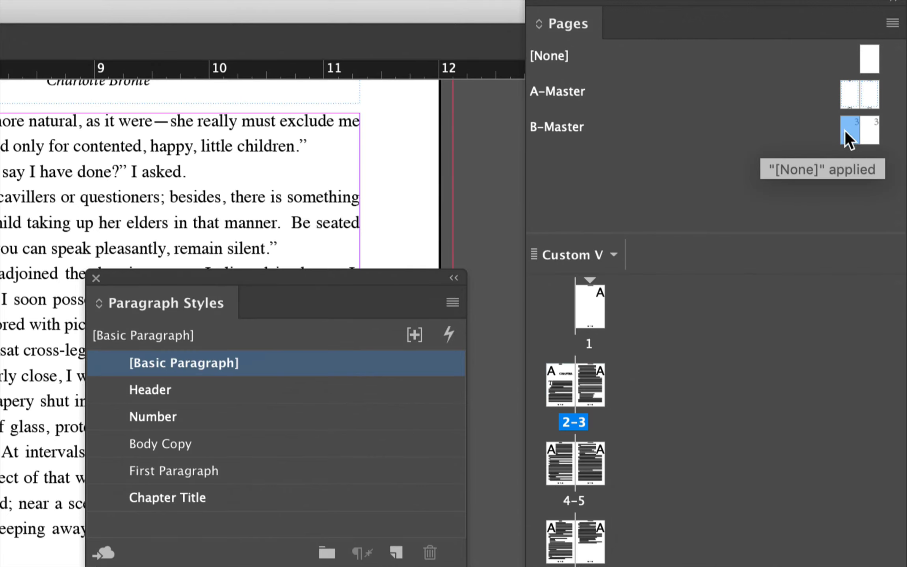
pyautogui.moveTo(847, 132); pyautogui.dragTo(557, 384)
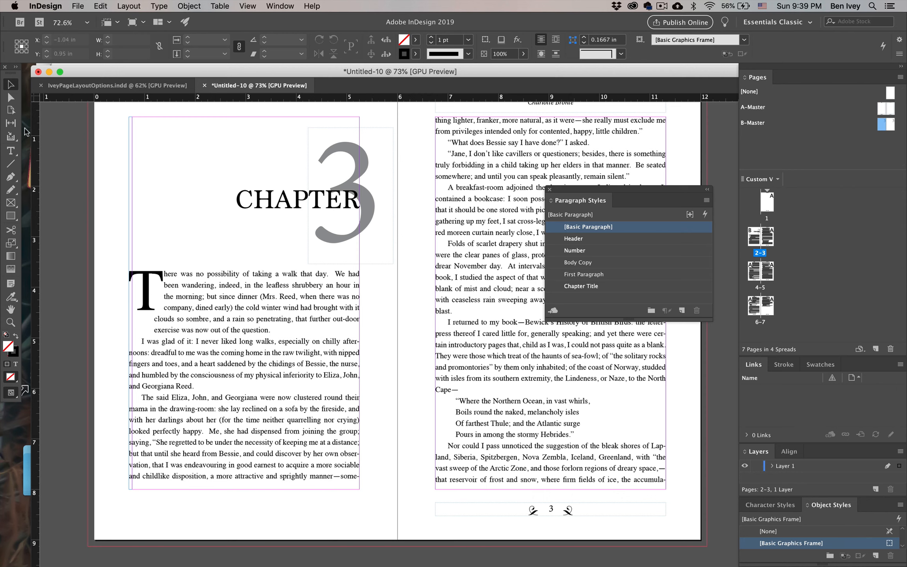
# Replace the large grey chapter number on page 2 with 1, and deselect the text
pyautogui.click(381, 194)
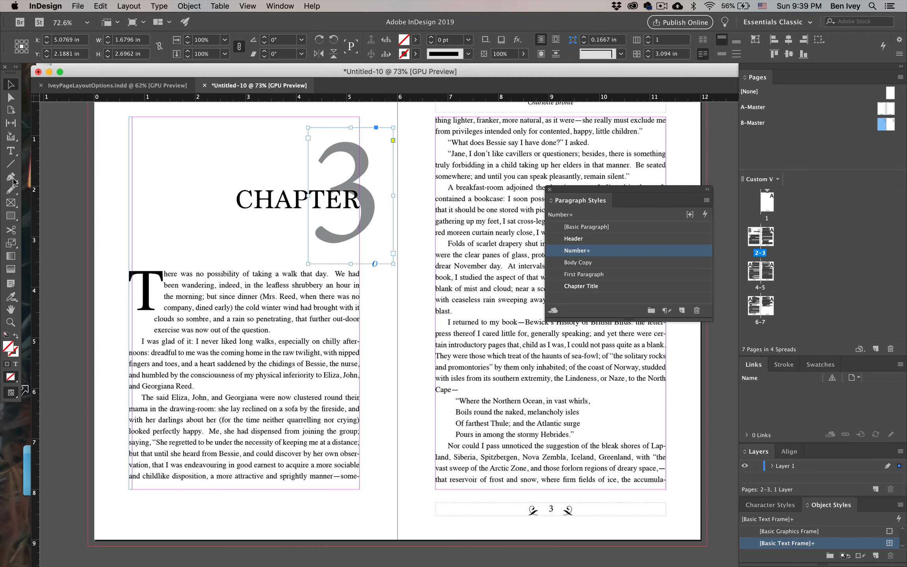
pyautogui.click(11, 151)
pyautogui.moveTo(370, 171); pyautogui.dragTo(335, 172)
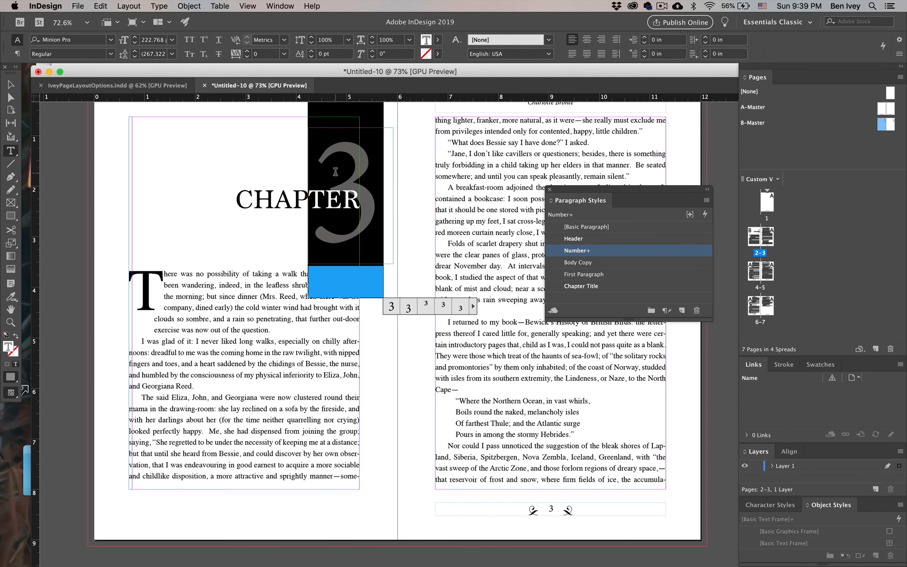
pyautogui.write('1')
pyautogui.click(11, 84)
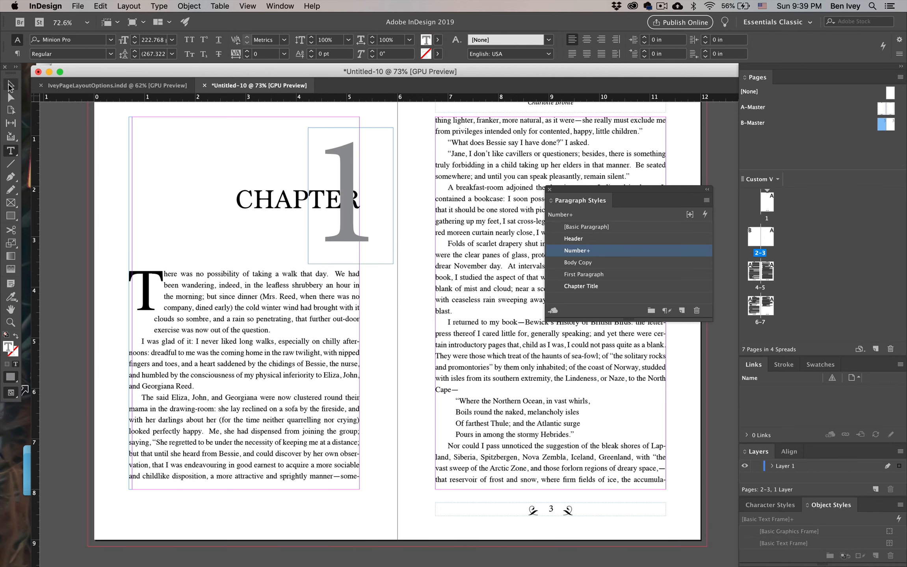
pyautogui.click(91, 176)
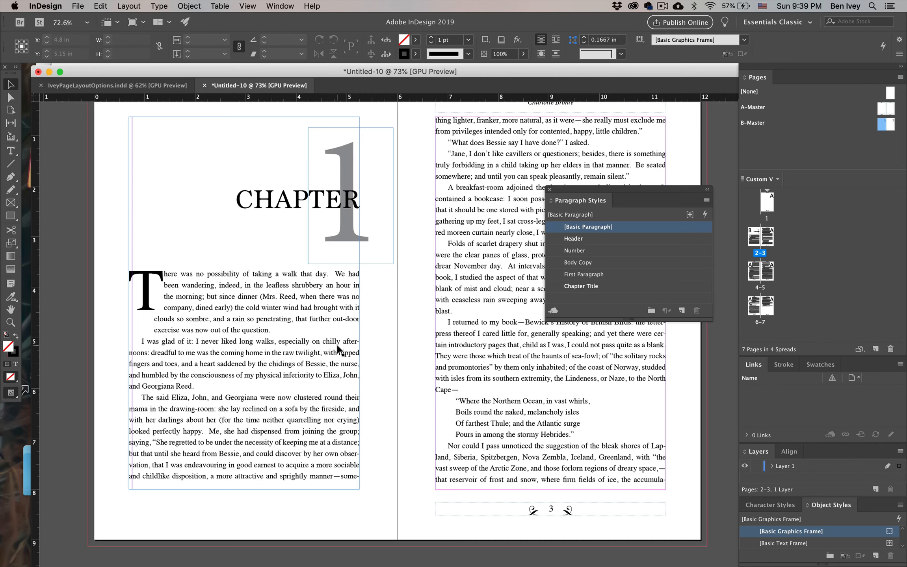
# Try to save the document as Chapter1 in the Jane Eyre Book folder
pyautogui.click(77, 5)
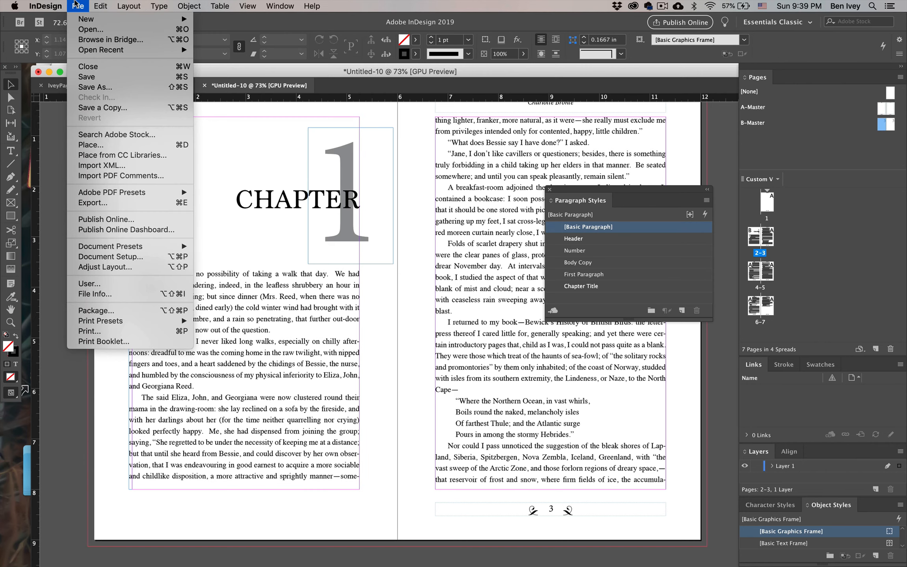
pyautogui.click(90, 88)
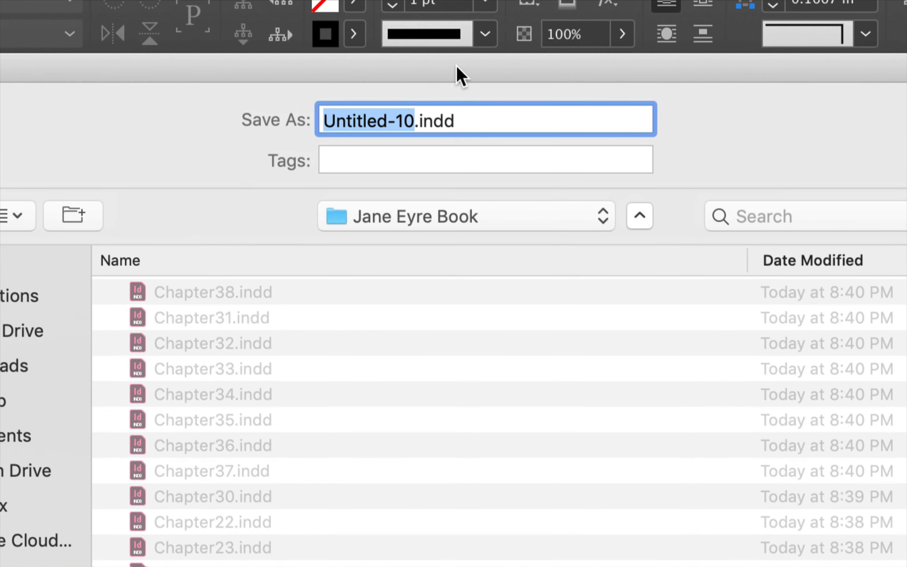
pyautogui.write('Chapter1')
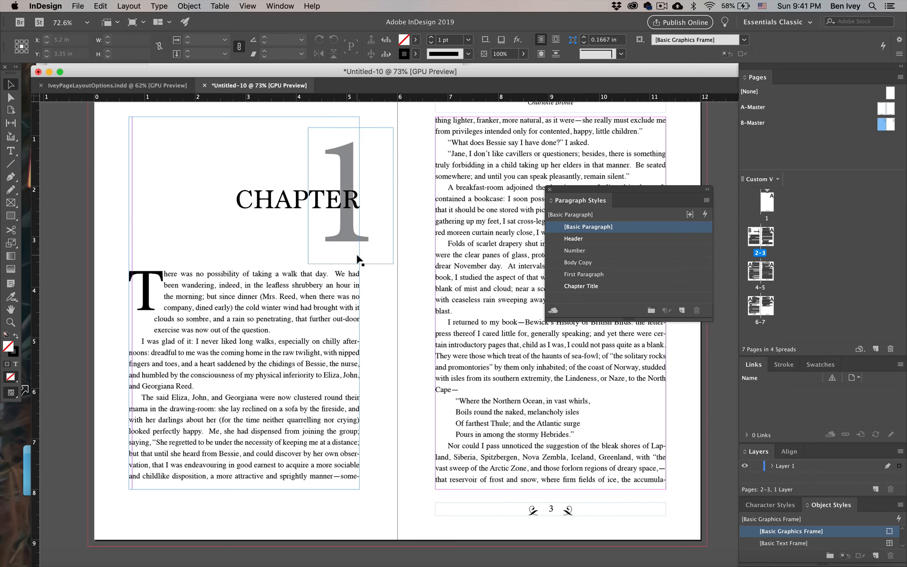
pyautogui.scroll(-20, 359, 260)
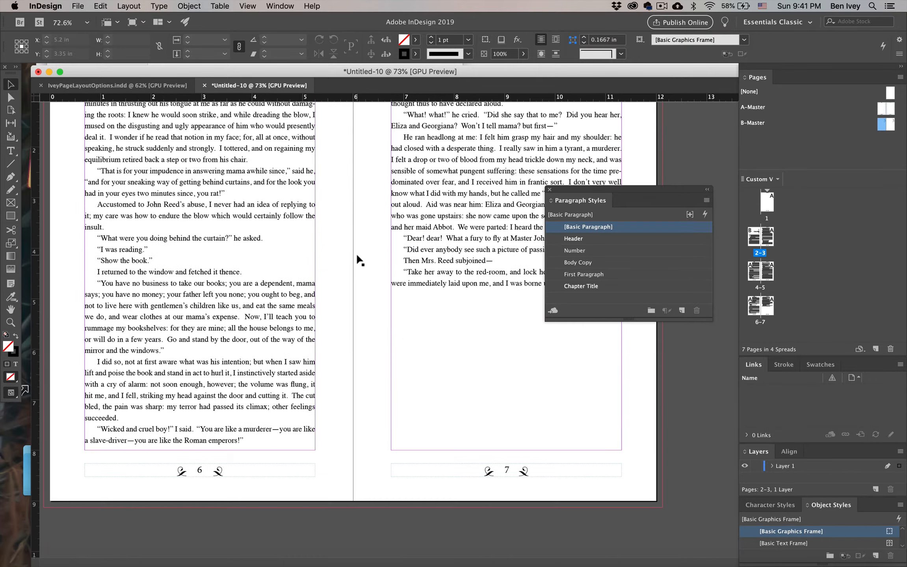
pyautogui.scroll(5, 482, 240)
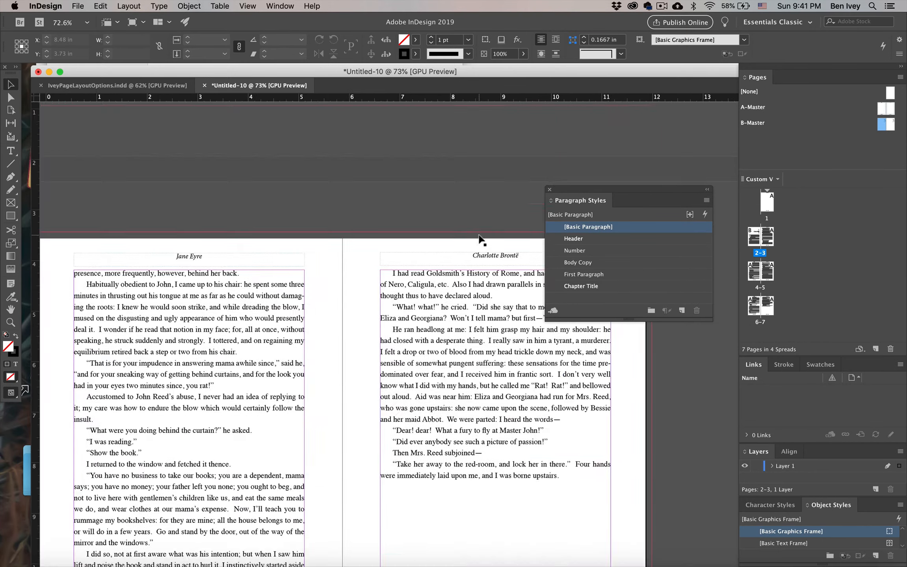
pyautogui.scroll(20, 482, 239)
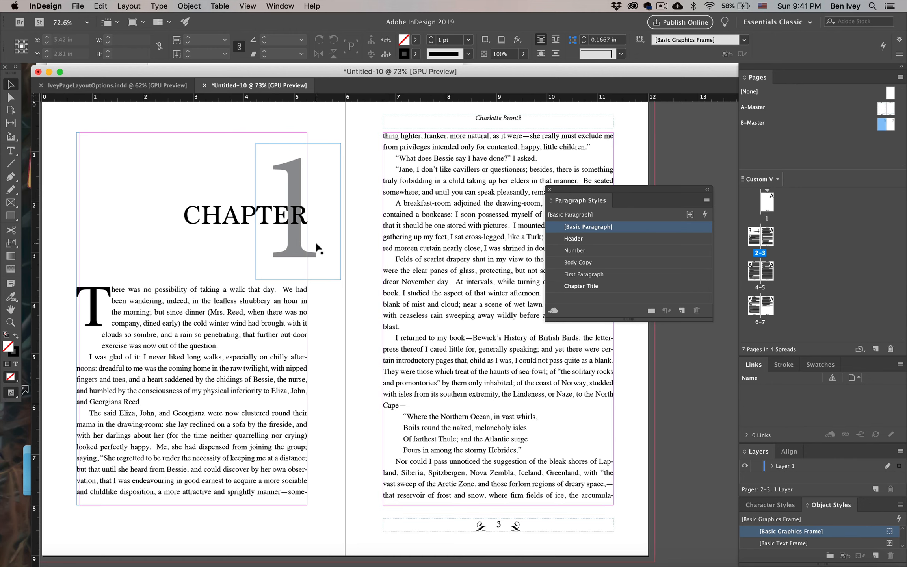
# Minimize the document window and look through the chapter files in the Jane Eyre Book folder
pyautogui.click(49, 72)
pyautogui.click(183, 146)
pyautogui.scroll(10, 215, 102)
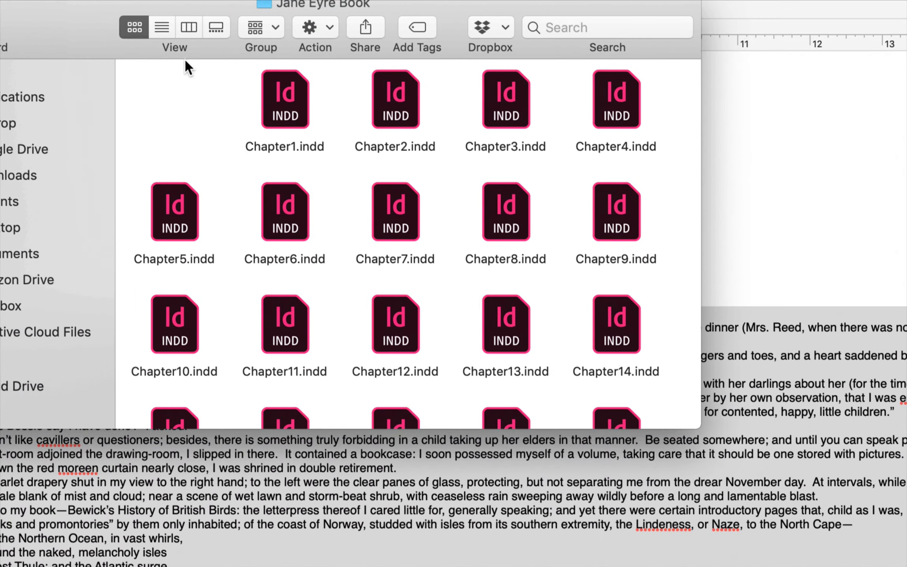
pyautogui.scroll(-10, 262, 142)
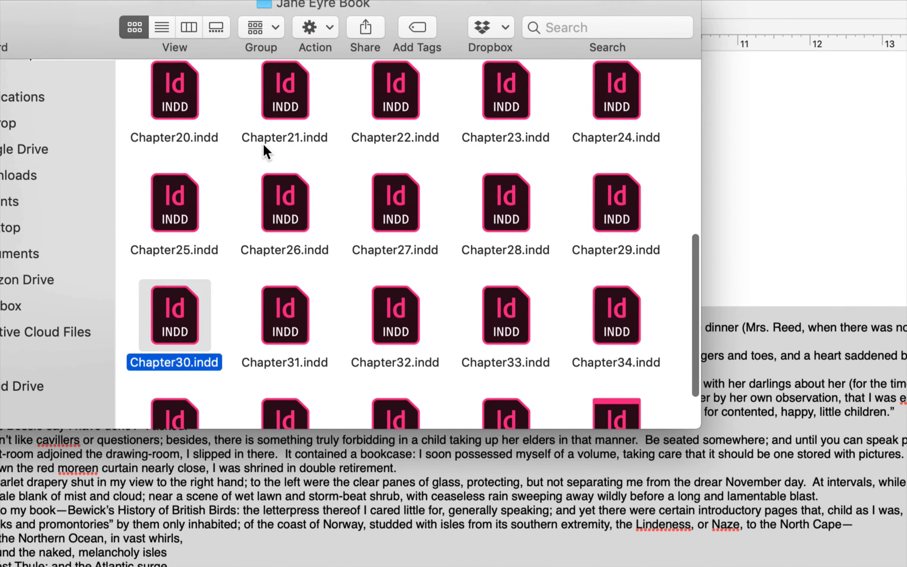
pyautogui.scroll(-3, 263, 146)
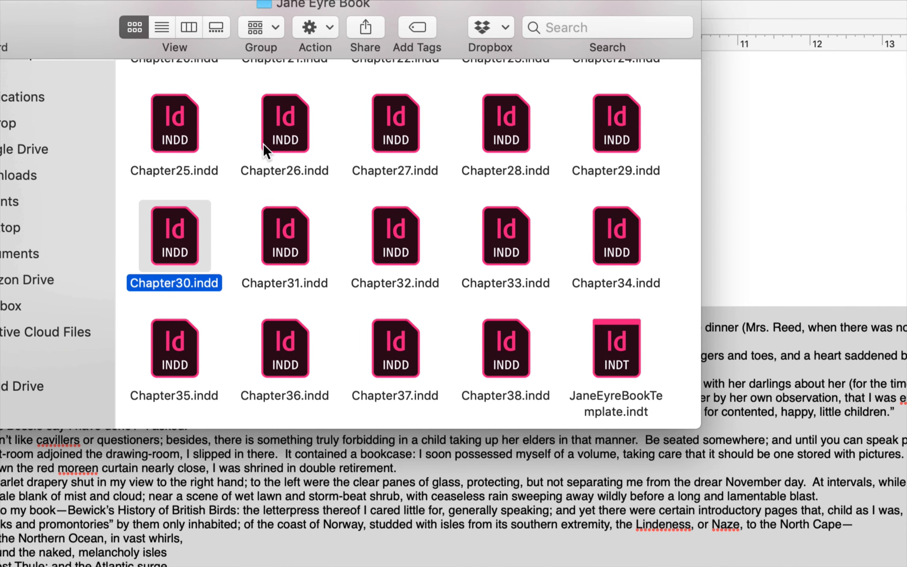
pyautogui.scroll(13, 483, 326)
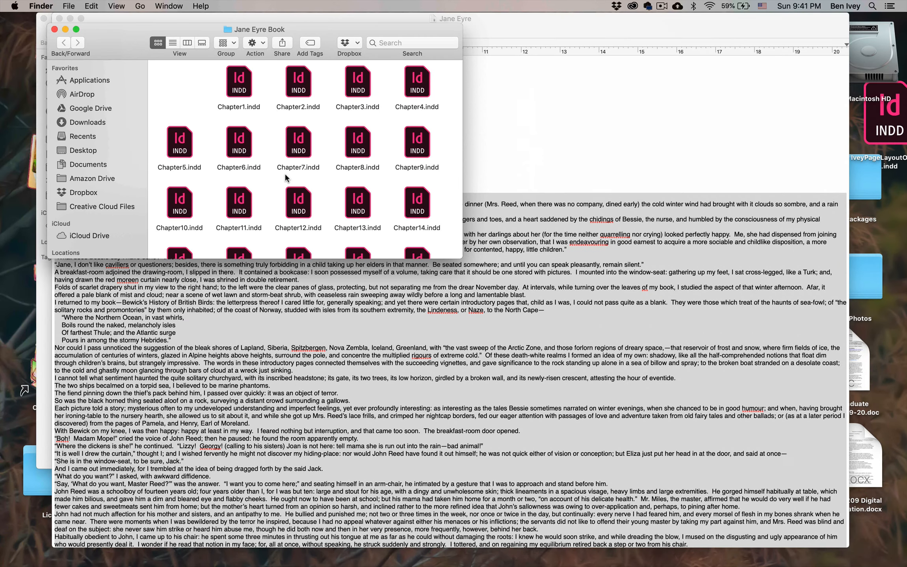
pyautogui.click(272, 187)
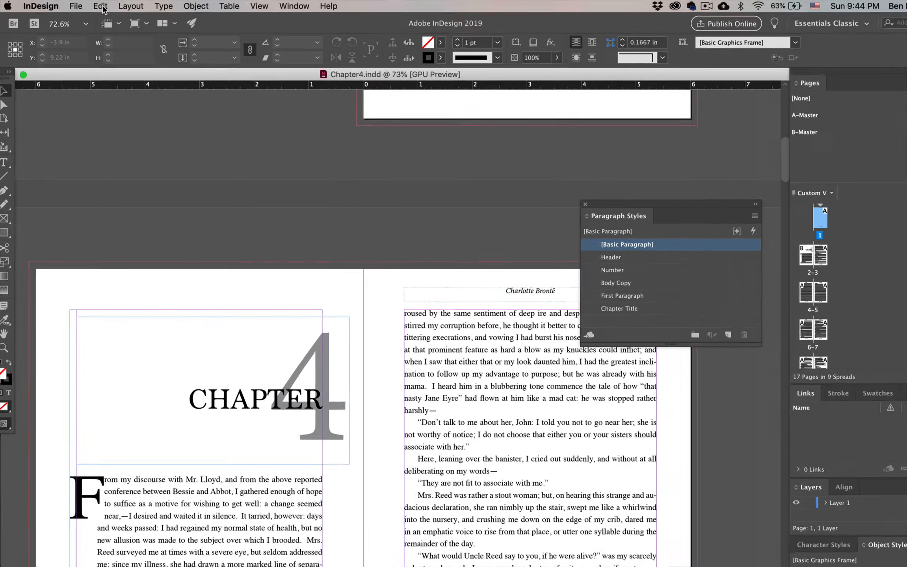
# Find the next occurrence of "intext" in the Chapter4 document, and move the search dialog clear of the text
pyautogui.click(102, 6)
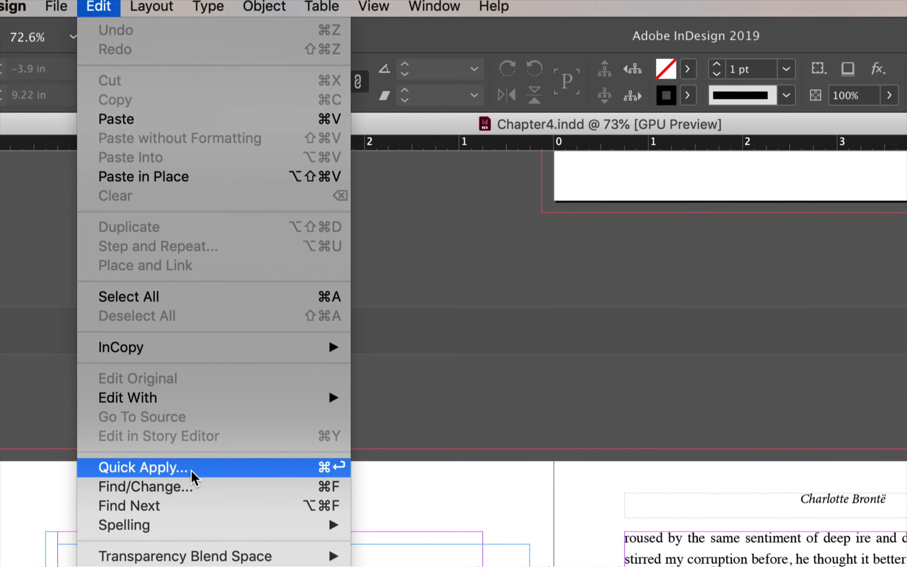
pyautogui.click(194, 488)
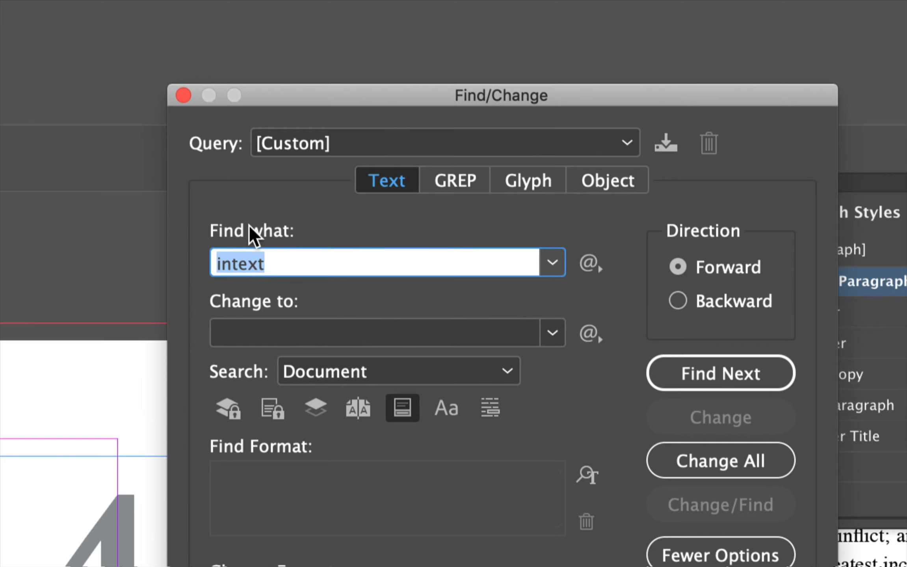
pyautogui.write('intext')
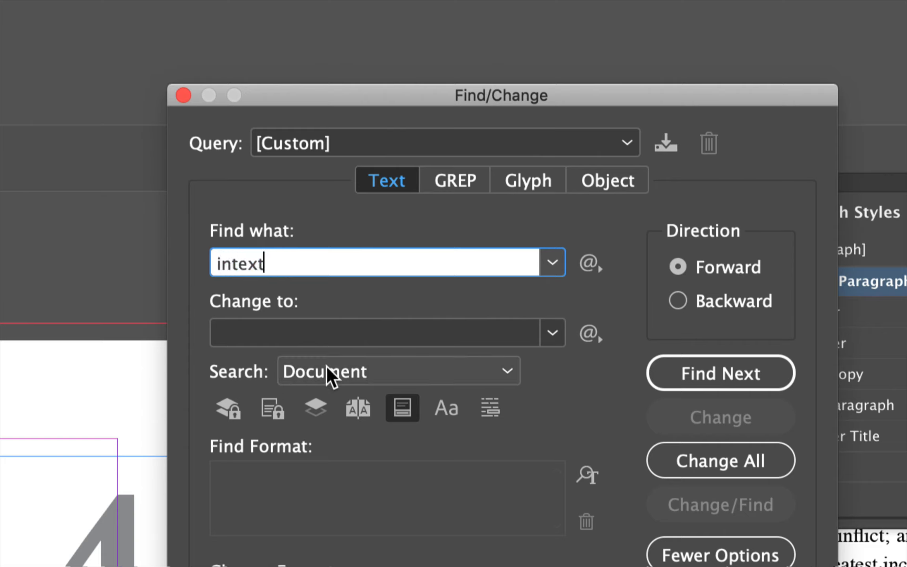
pyautogui.click(719, 374)
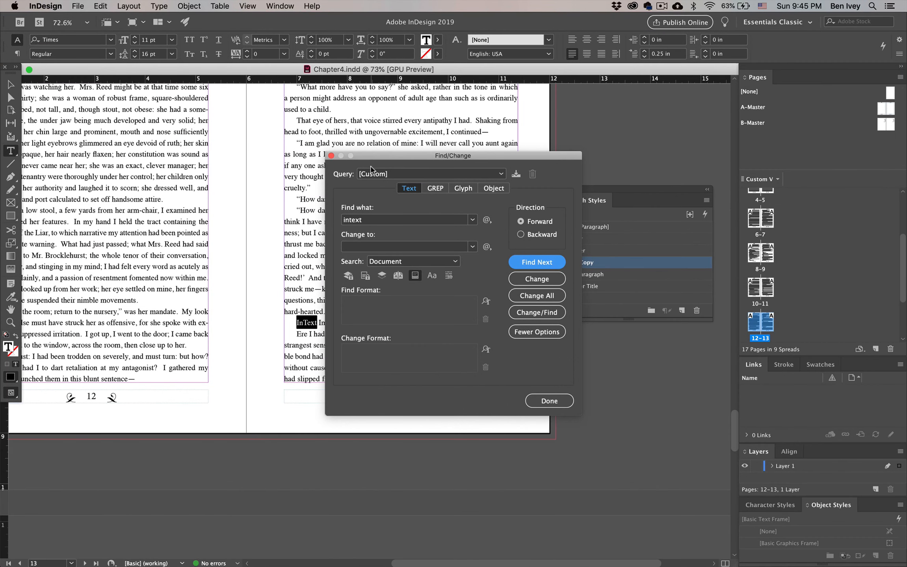
pyautogui.moveTo(371, 158); pyautogui.dragTo(592, 180)
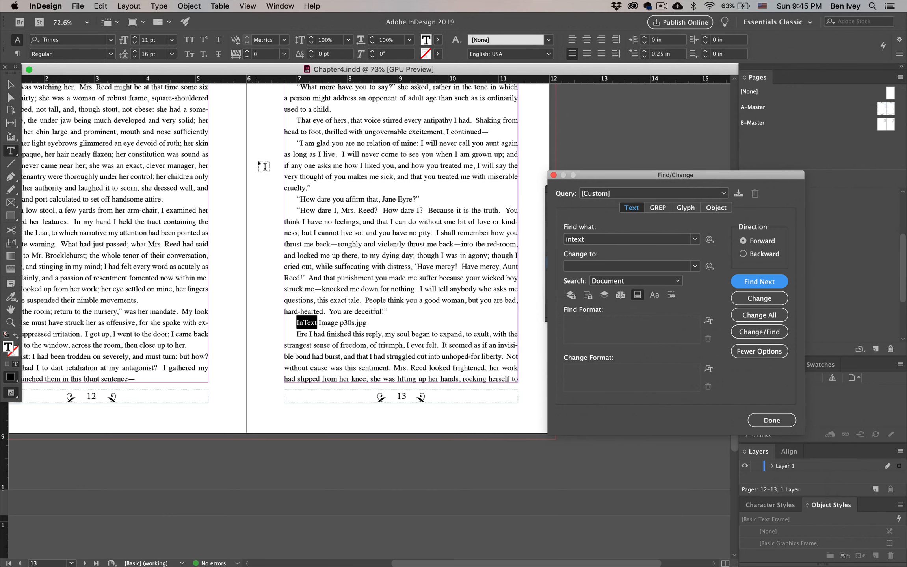
# Draw an empty graphics frame about 4.7 × 6.6 in beside page 13, and move it partly over the page
pyautogui.hscroll(5, 48, 192)
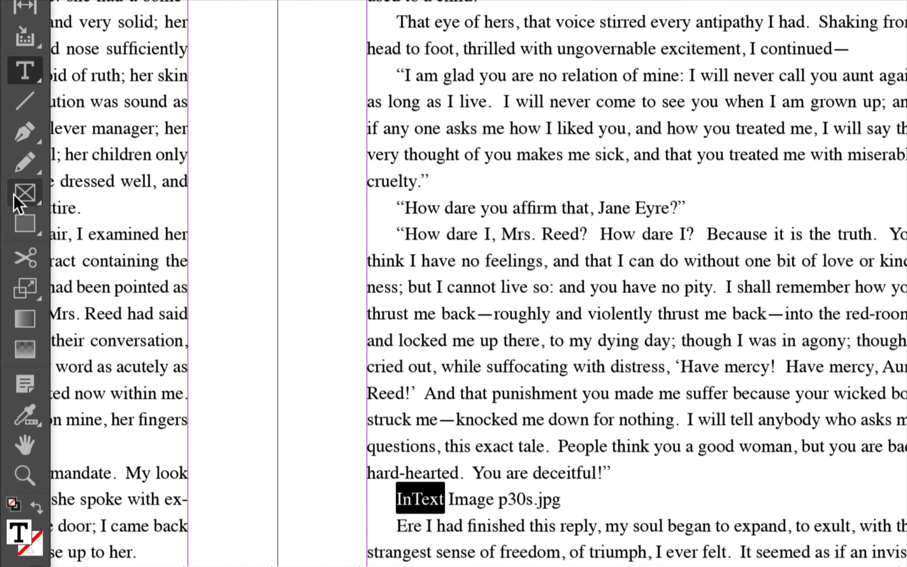
pyautogui.click(6, 203)
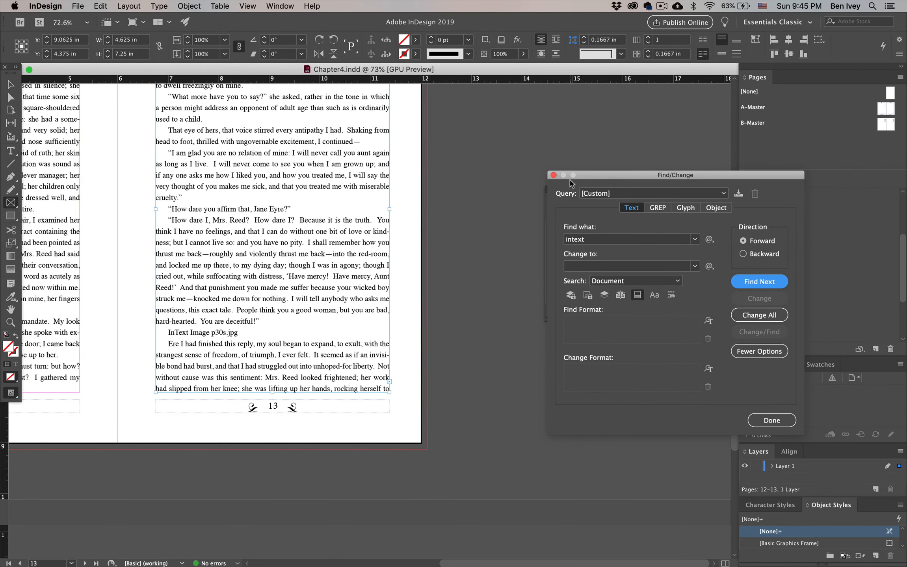
pyautogui.click(593, 177)
pyautogui.moveTo(594, 180); pyautogui.dragTo(666, 180)
pyautogui.moveTo(421, 122); pyautogui.dragTo(659, 456)
pyautogui.click(12, 85)
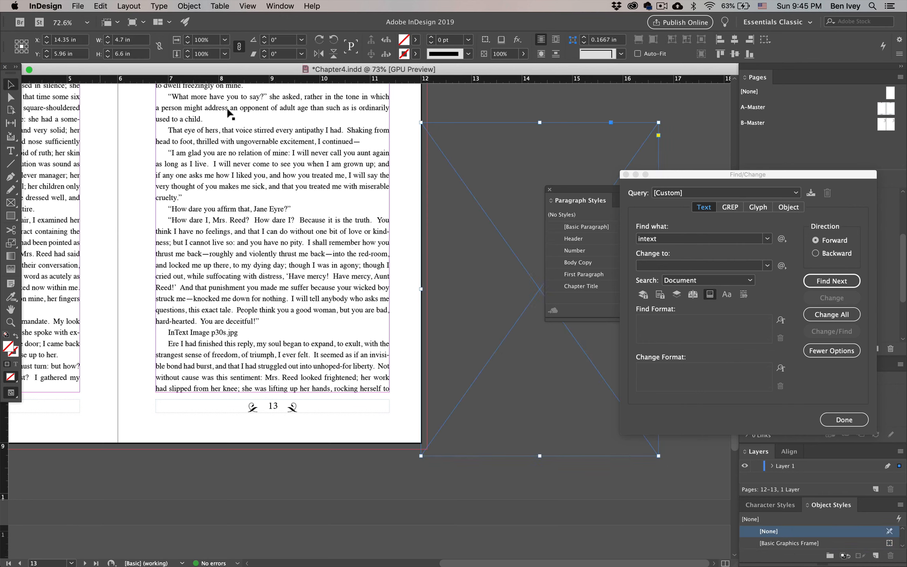
pyautogui.moveTo(459, 169); pyautogui.dragTo(289, 162)
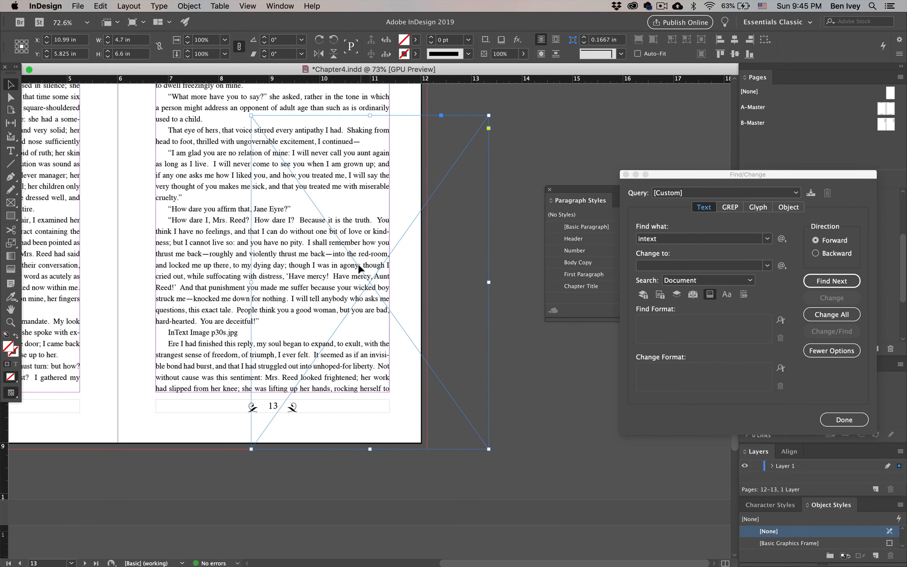
# Place p30s.jpg from the InText images folder into the new frame, and fill the frame proportionally
pyautogui.click(78, 5)
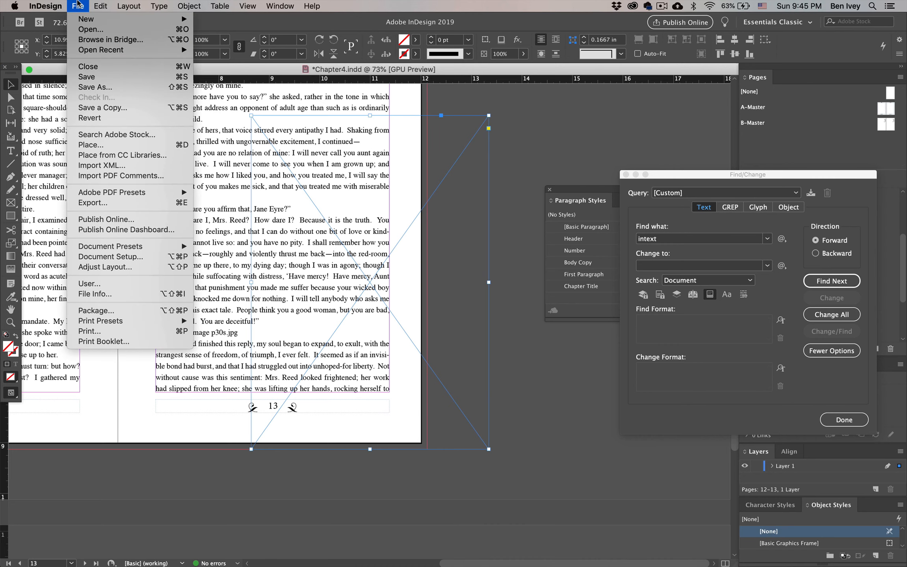
pyautogui.click(95, 145)
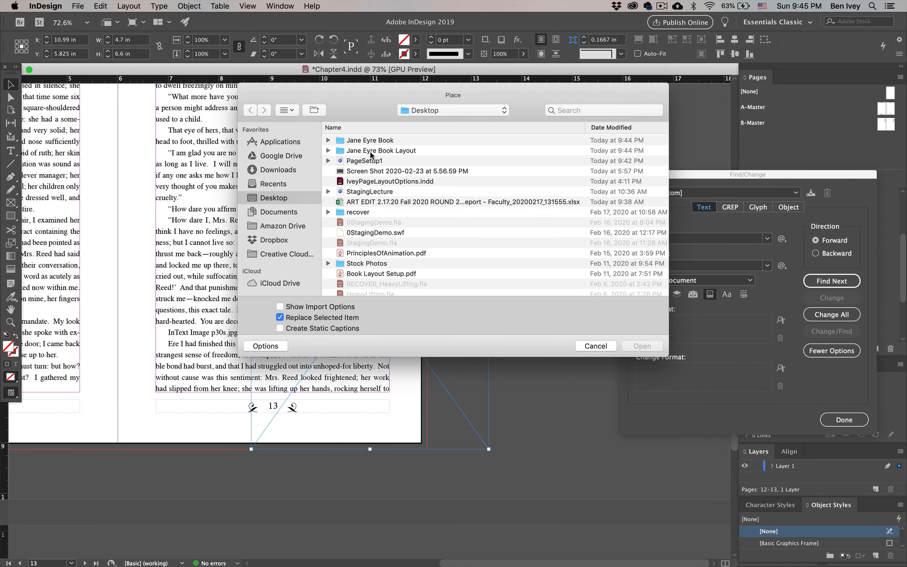
pyautogui.click(329, 152)
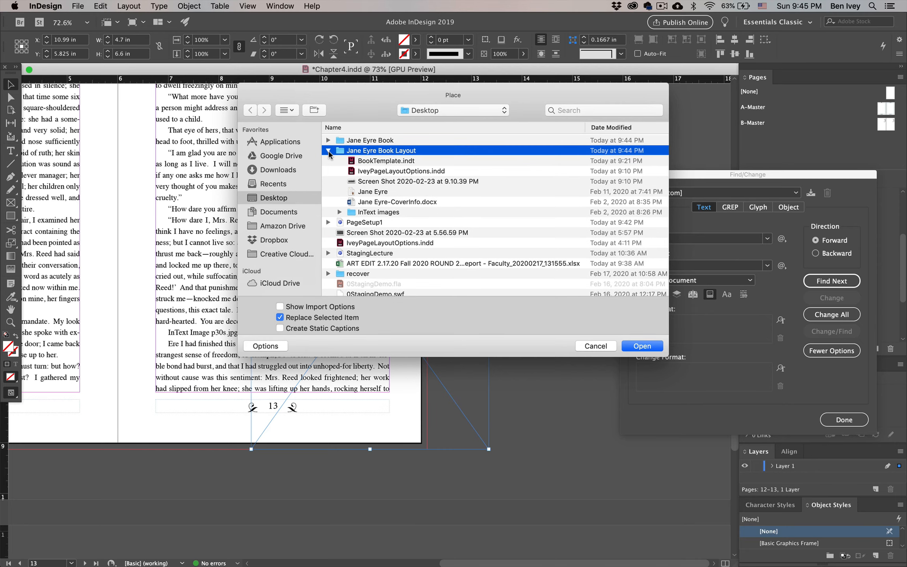
pyautogui.doubleClick(338, 154)
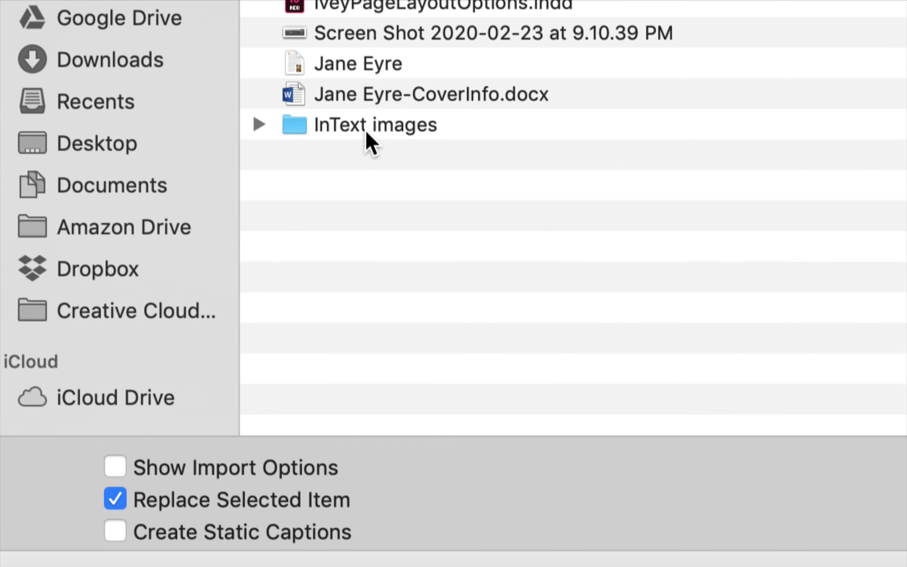
pyautogui.doubleClick(366, 132)
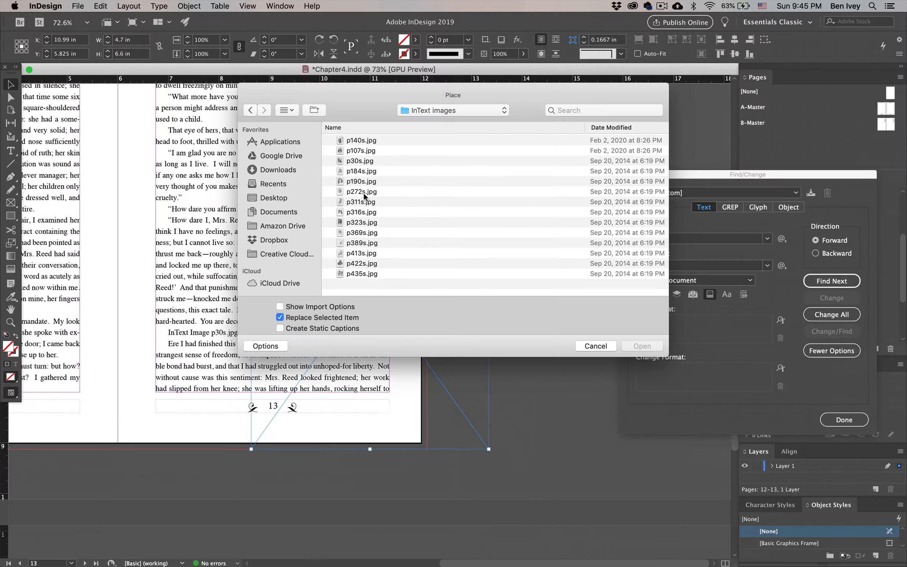
pyautogui.click(359, 161)
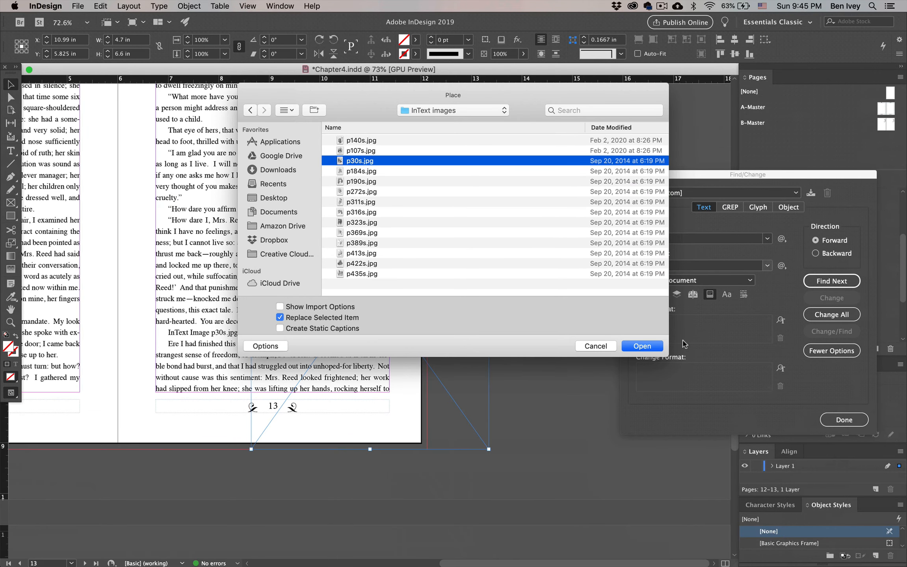
pyautogui.click(867, 541)
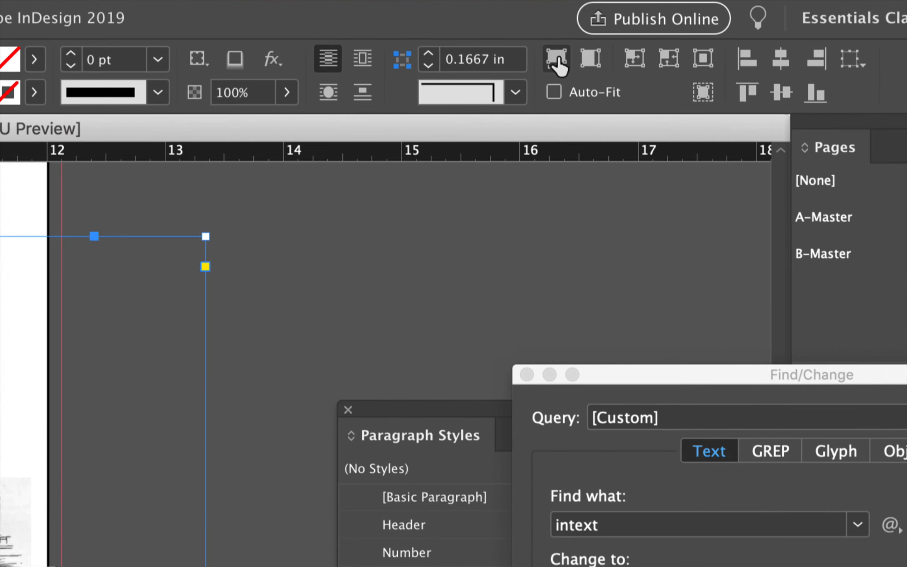
pyautogui.click(554, 63)
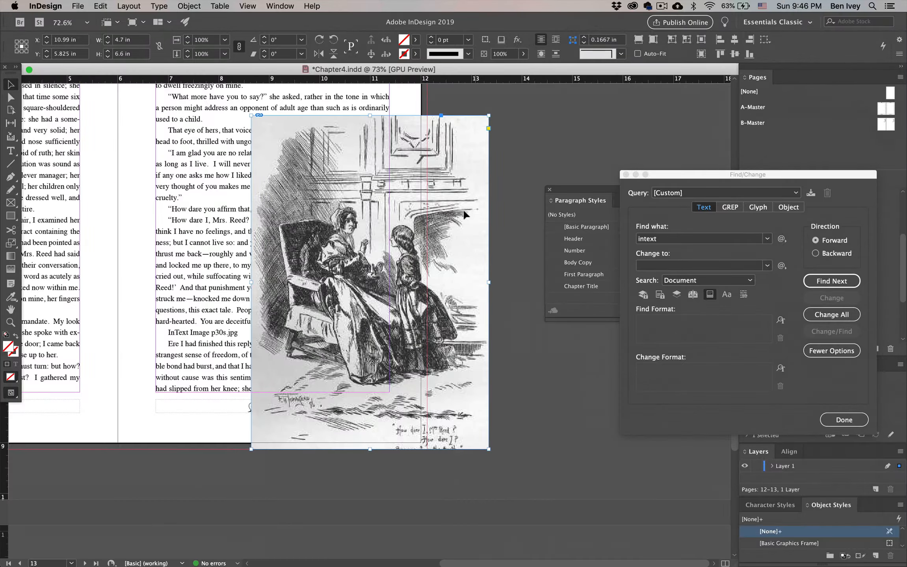
# Fit the image frame to page 13's text margins at about 4.63 × 7.39 in, and fill it proportionally
pyautogui.scroll(-1, 386, 254)
pyautogui.scroll(5, 385, 254)
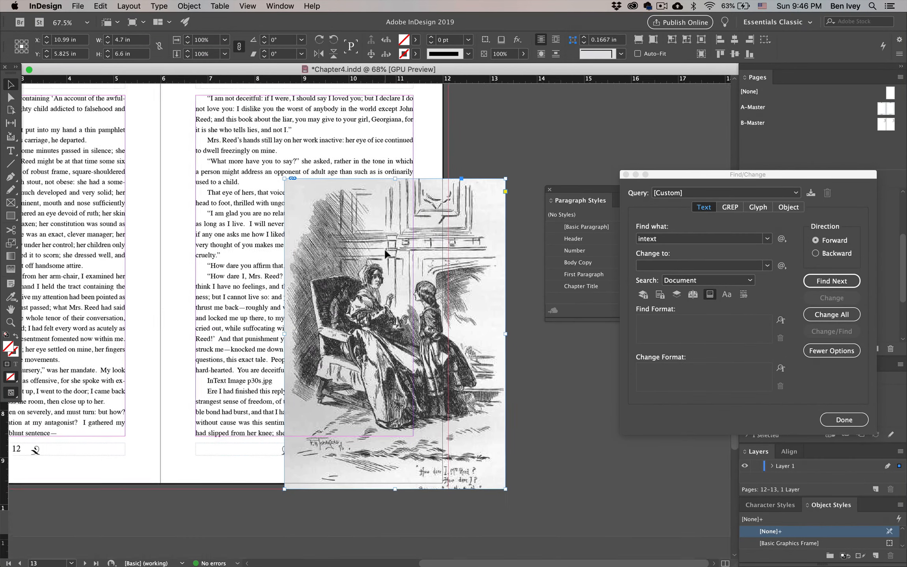
pyautogui.click(538, 386)
pyautogui.moveTo(494, 426); pyautogui.dragTo(556, 420)
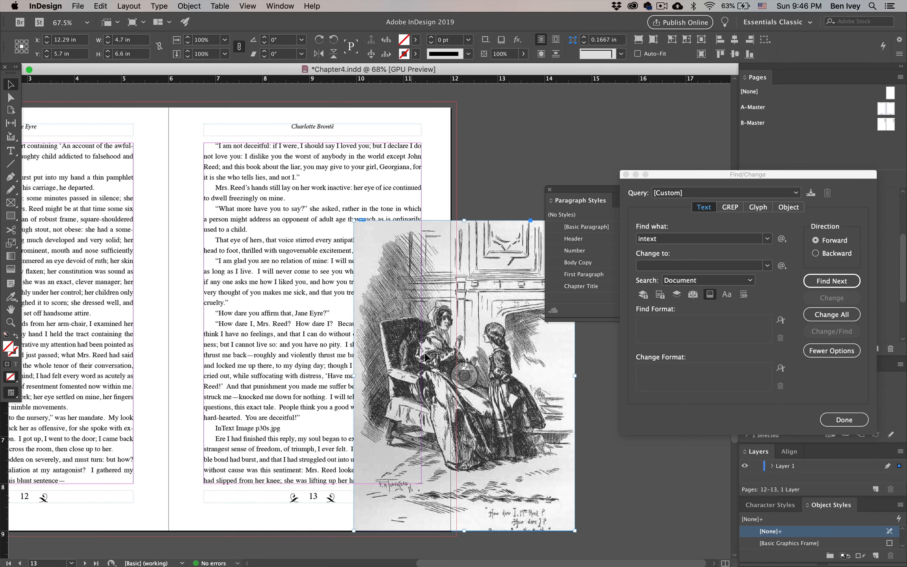
pyautogui.moveTo(532, 474); pyautogui.dragTo(385, 398)
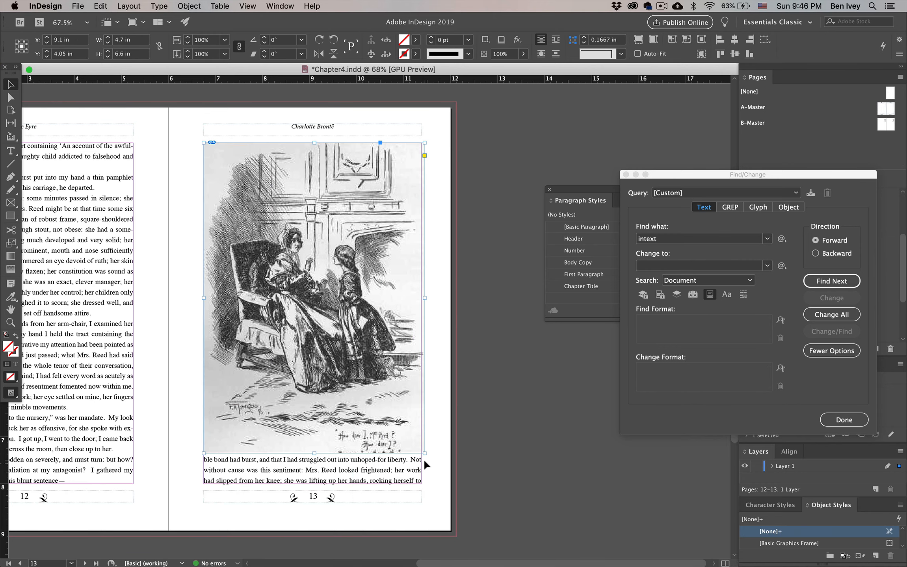
pyautogui.moveTo(424, 455); pyautogui.dragTo(421, 491)
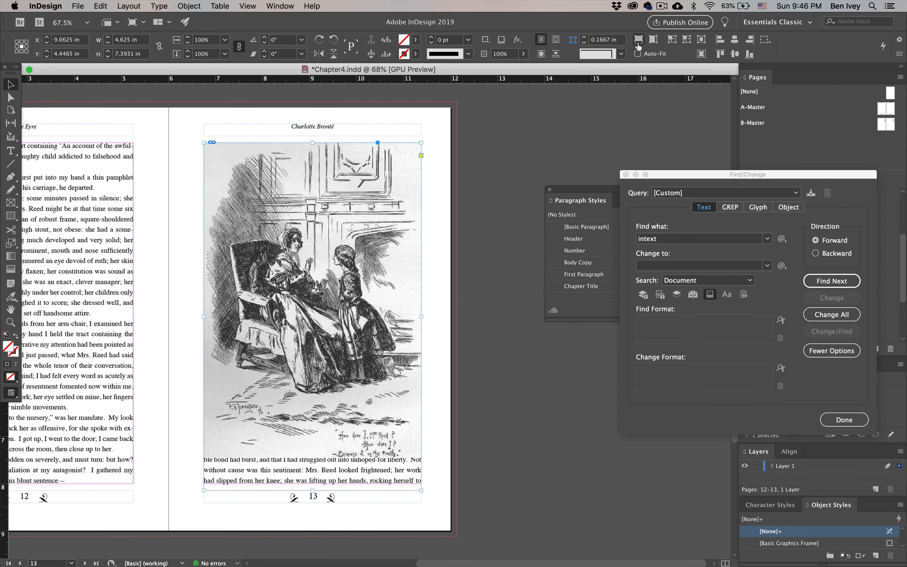
pyautogui.click(638, 39)
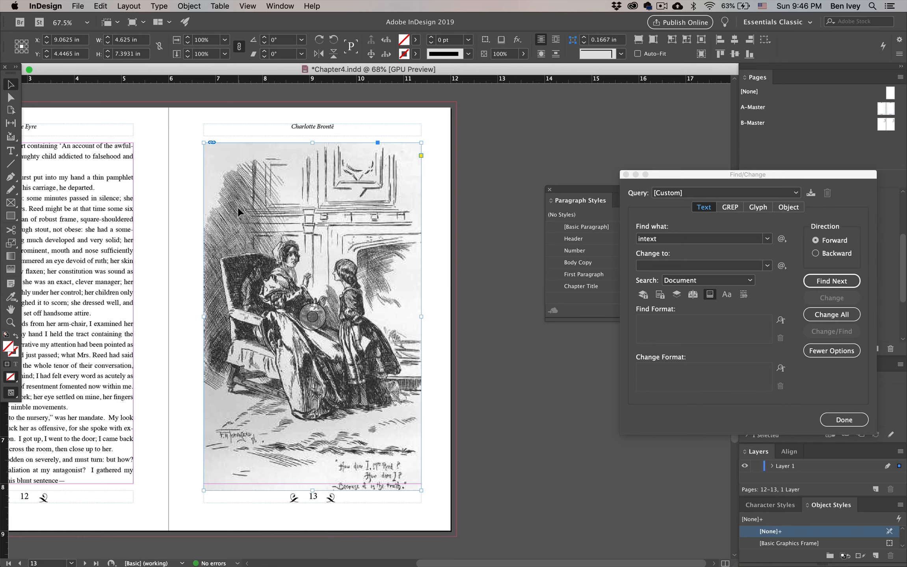
# Move the image to page 13's upper spine corner, scale it to about 6.08 × 9.72 in, and check it in Preview mode
pyautogui.click(481, 376)
pyautogui.moveTo(396, 431); pyautogui.dragTo(362, 401)
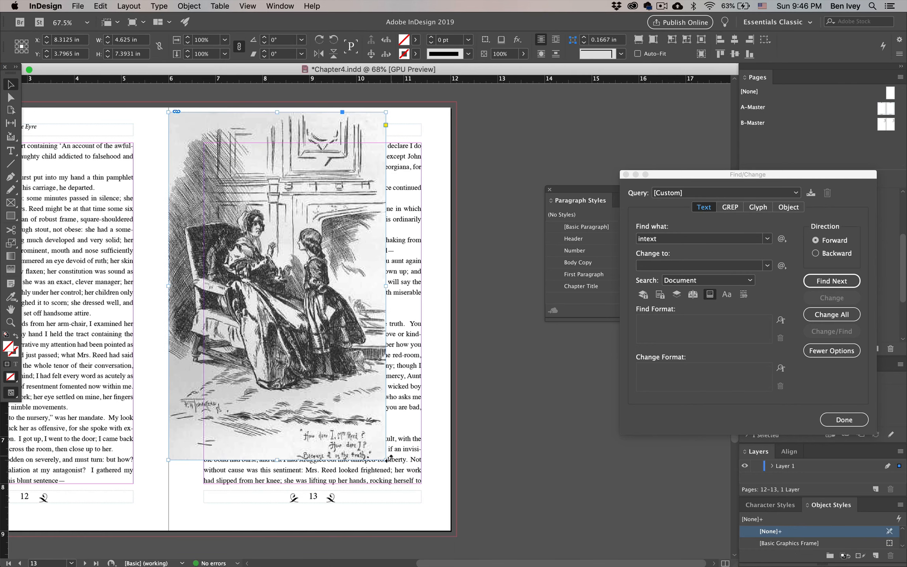
pyautogui.moveTo(386, 461); pyautogui.dragTo(435, 461)
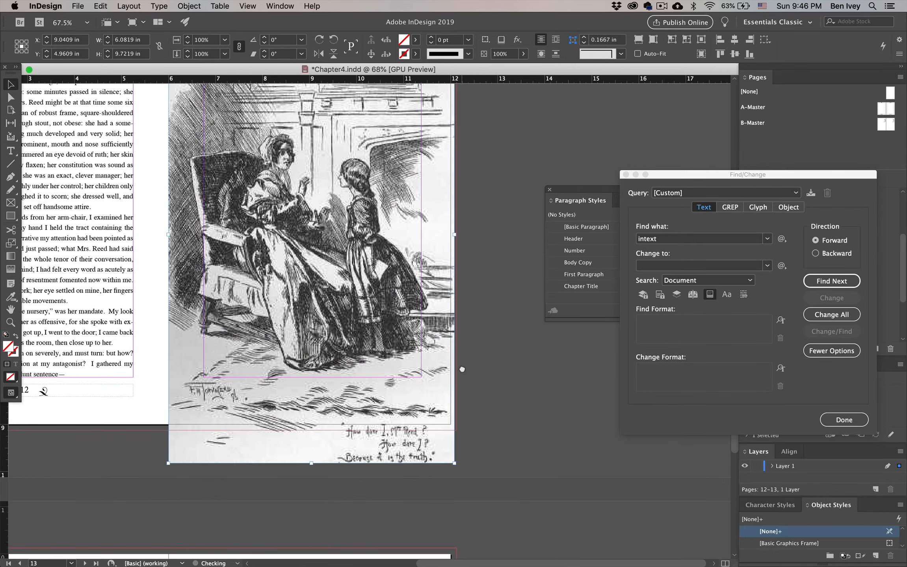
pyautogui.moveTo(465, 374); pyautogui.dragTo(482, 470)
pyautogui.press('w')
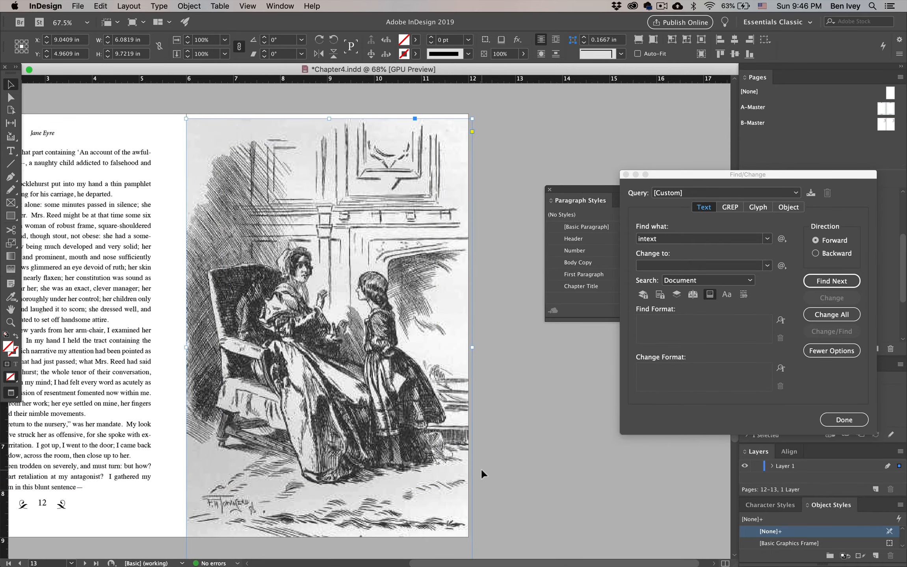
pyautogui.press('w')
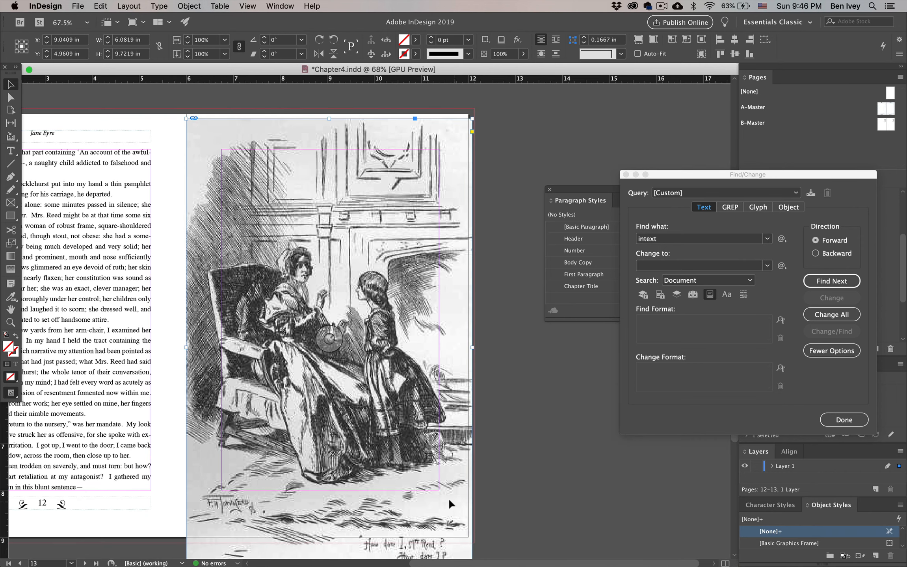
# Shorten the image frame to about 5.16 in, fill it proportionally, and shift it past page 13's upper edge, previewing the layout
pyautogui.scroll(-3, 354, 520)
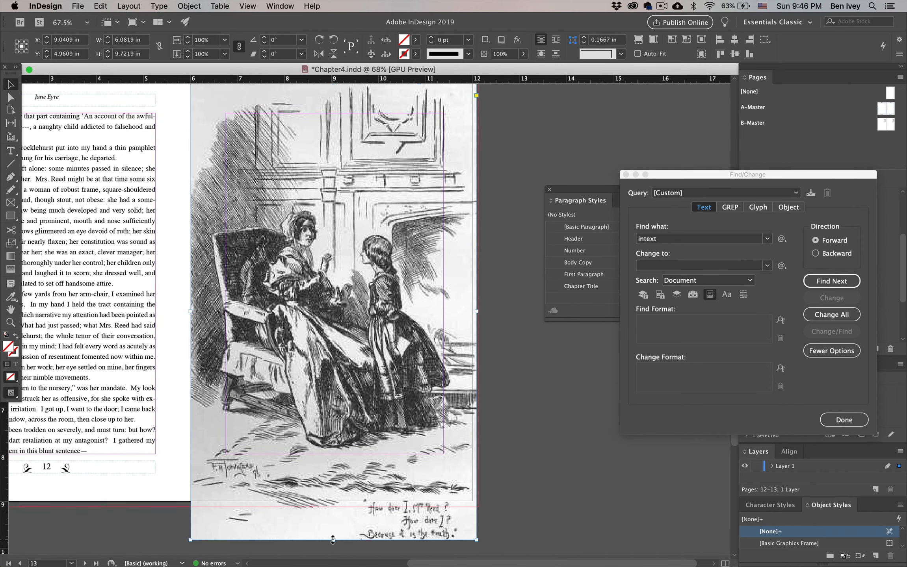
pyautogui.moveTo(333, 540); pyautogui.dragTo(336, 325)
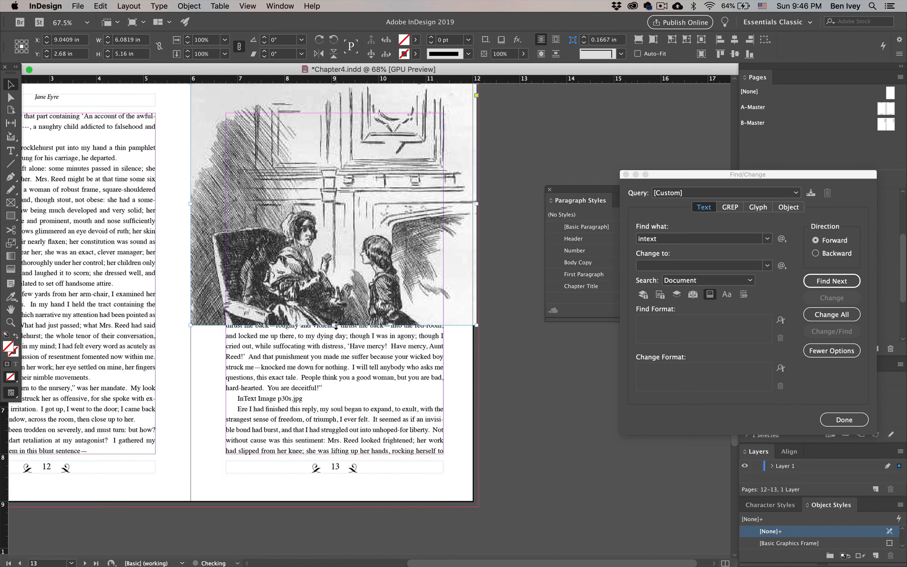
pyautogui.scroll(5, 335, 326)
pyautogui.click(639, 40)
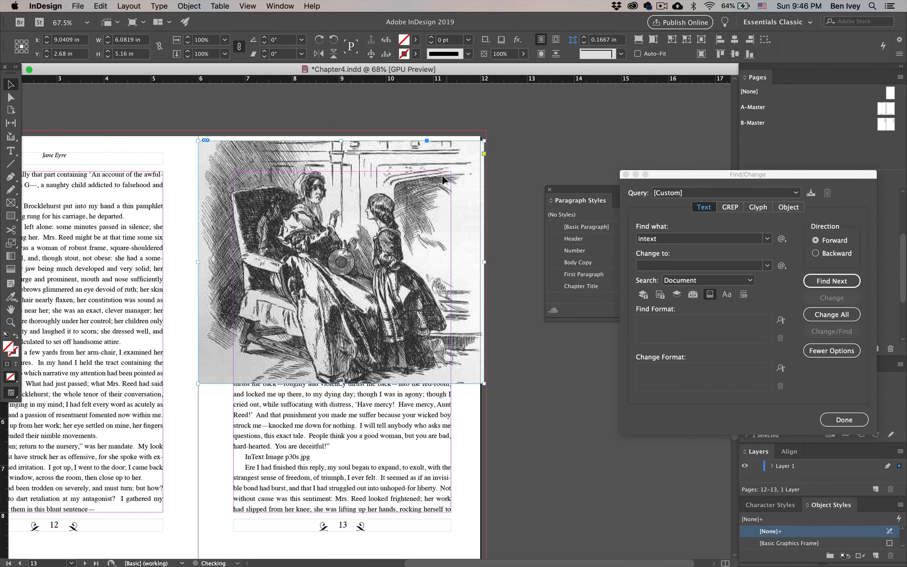
pyautogui.moveTo(461, 382); pyautogui.dragTo(460, 372)
pyautogui.click(523, 467)
pyautogui.press('w')
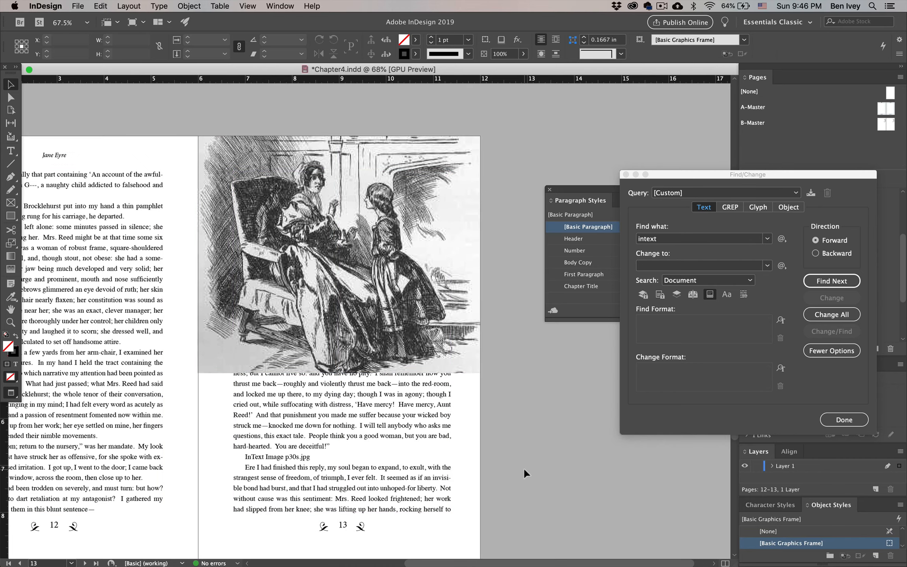
# Select the illustration on page 13 and make the body text wrap around its bounding box
pyautogui.scroll(-1, 507, 399)
pyautogui.scroll(-2, 506, 397)
pyautogui.hscroll(-3, 506, 398)
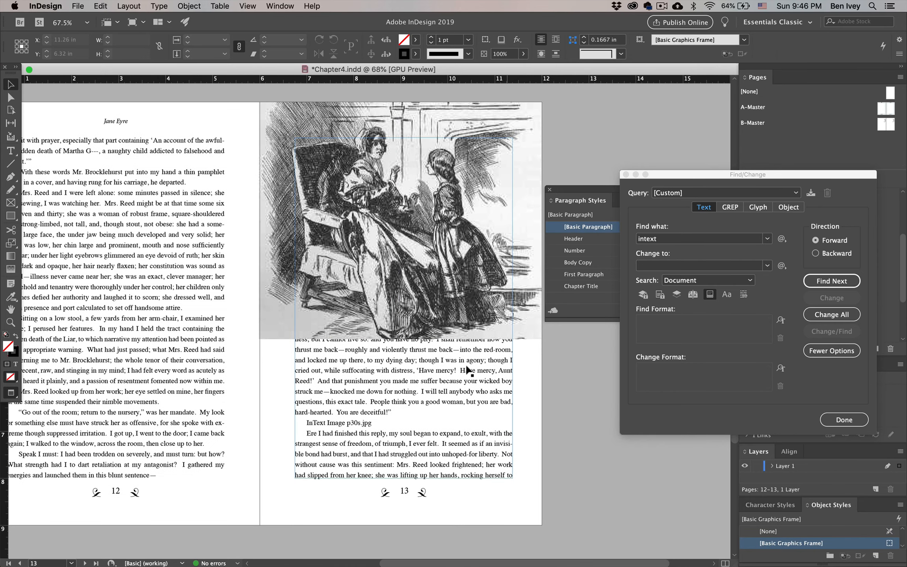
pyautogui.click(342, 269)
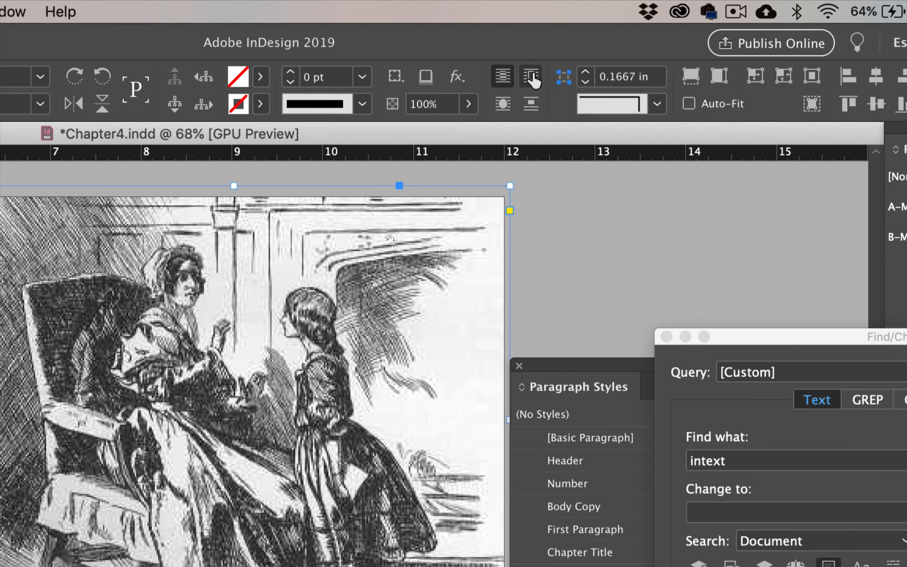
pyautogui.click(544, 55)
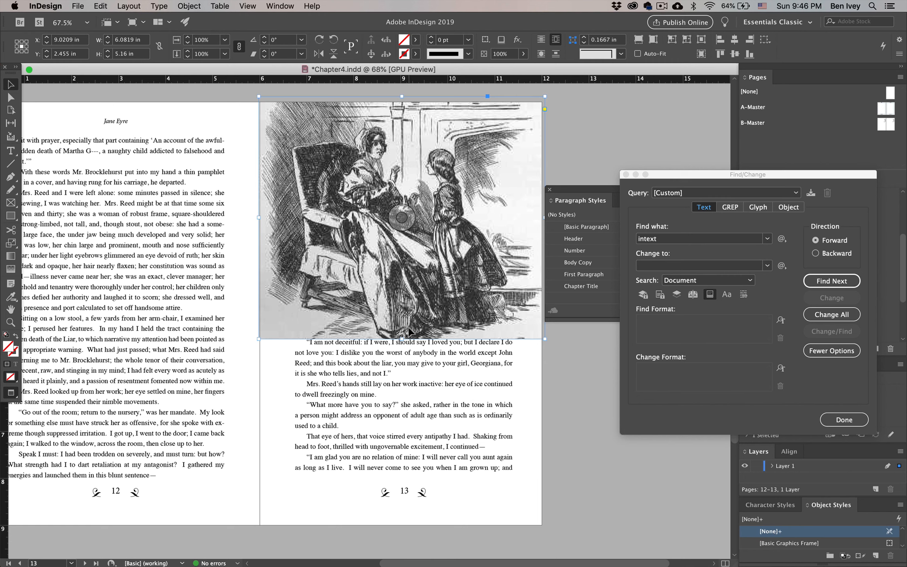
# Set the illustration's text wrap offset to 0.1875 in on all four sides using the Text Wrap options
pyautogui.click(270, 6)
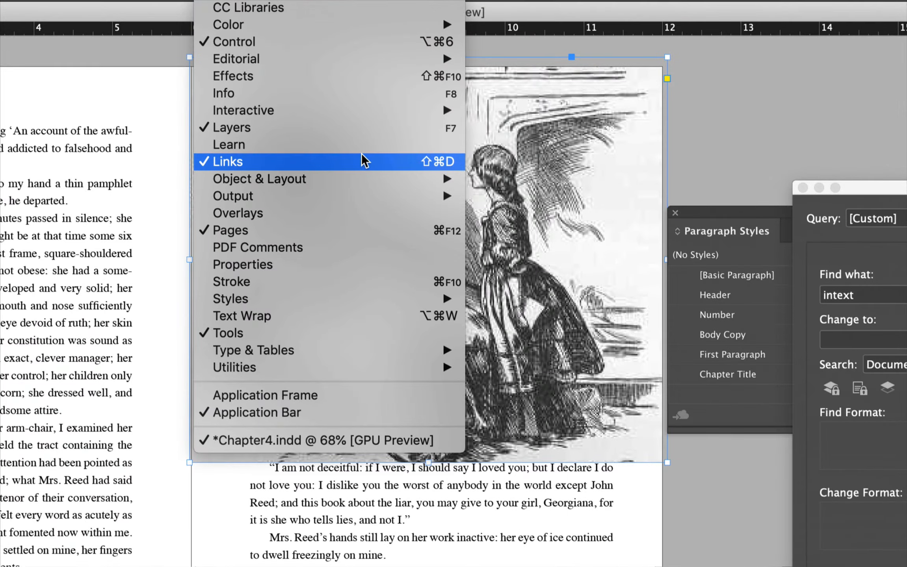
pyautogui.click(287, 313)
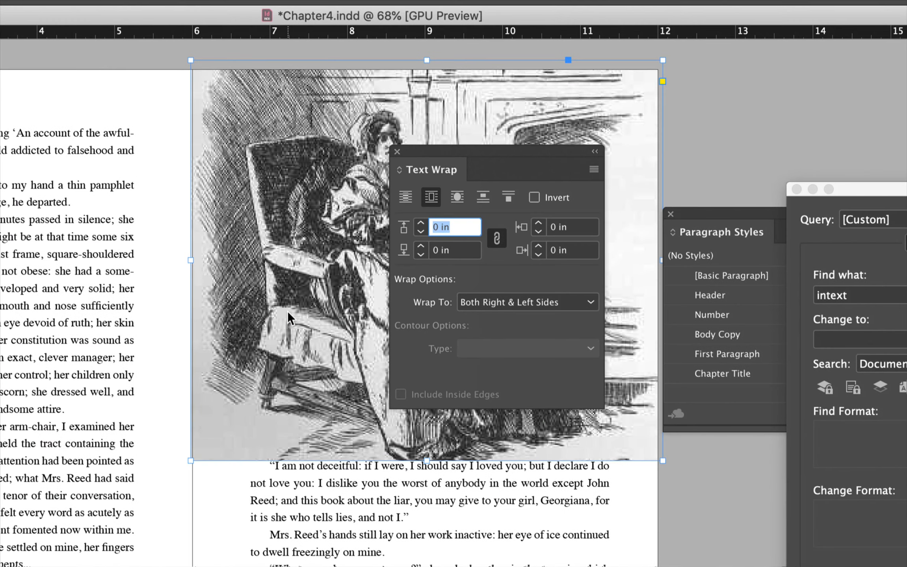
pyautogui.click(421, 224)
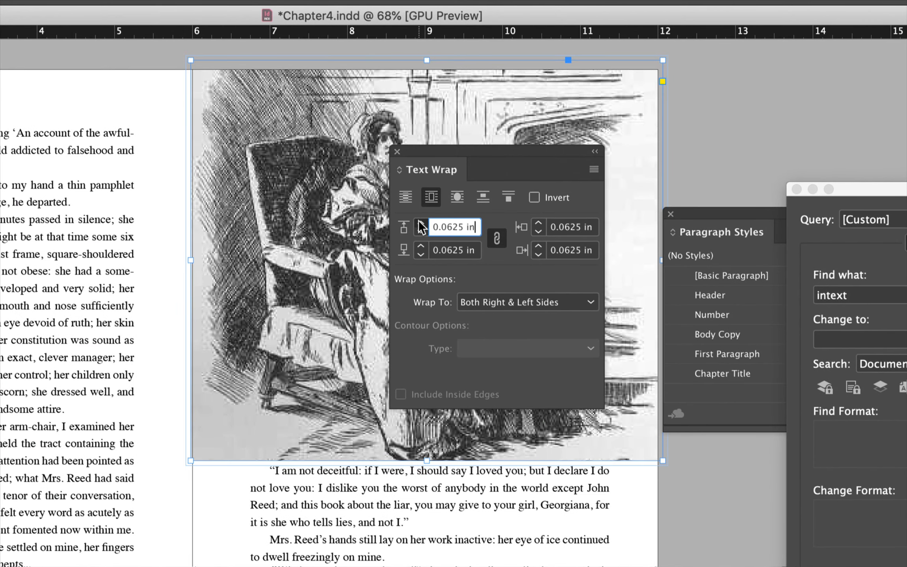
pyautogui.click(420, 223)
pyautogui.click(420, 224)
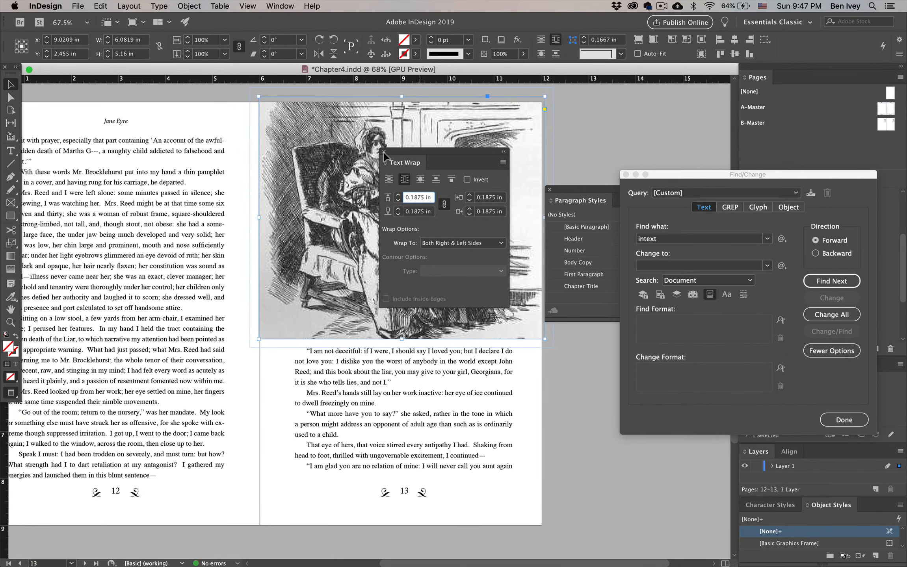
pyautogui.click(385, 151)
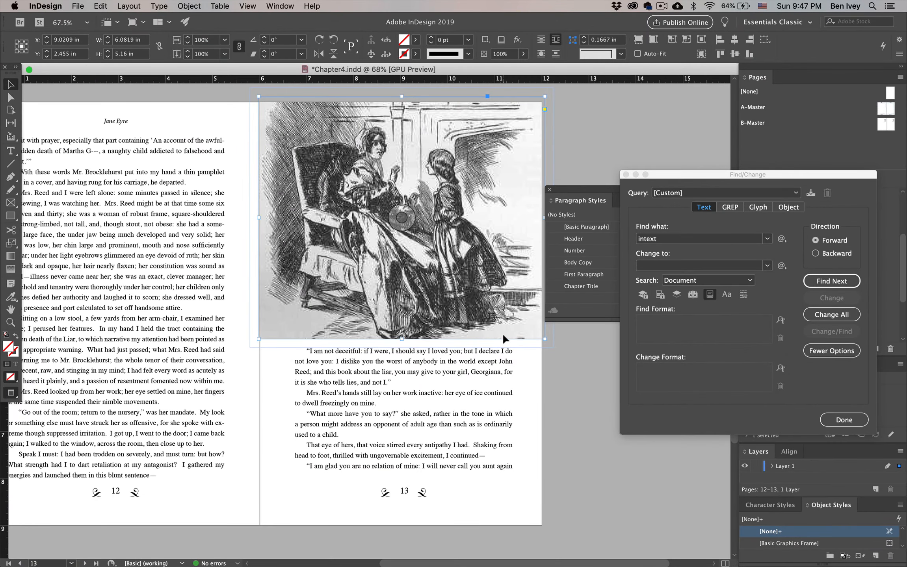
pyautogui.click(561, 377)
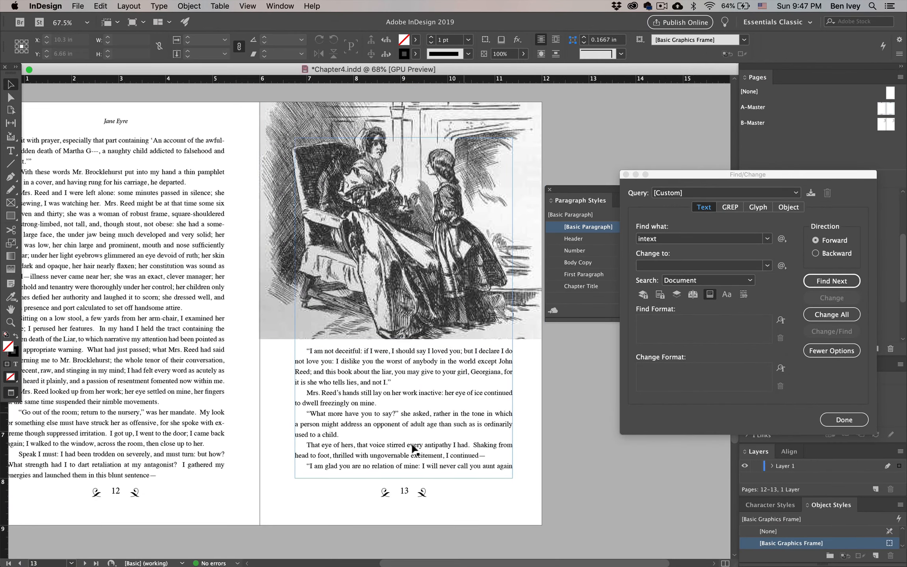
# Move the illustration inward from page 13's edges so its upper inner corner sits below the header, just outside the text margin
pyautogui.scroll(-10, 321, 419)
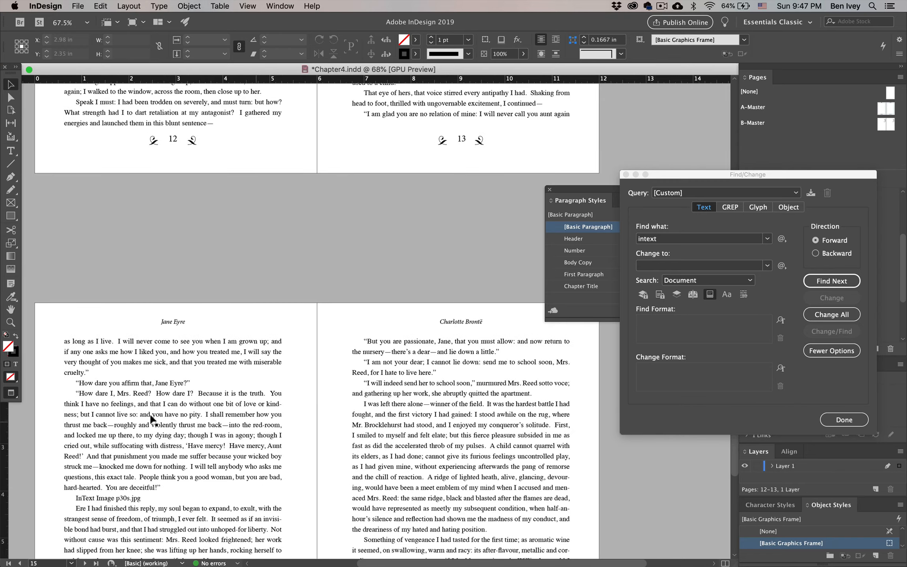
pyautogui.scroll(10, 173, 426)
pyautogui.hscroll(2, 173, 426)
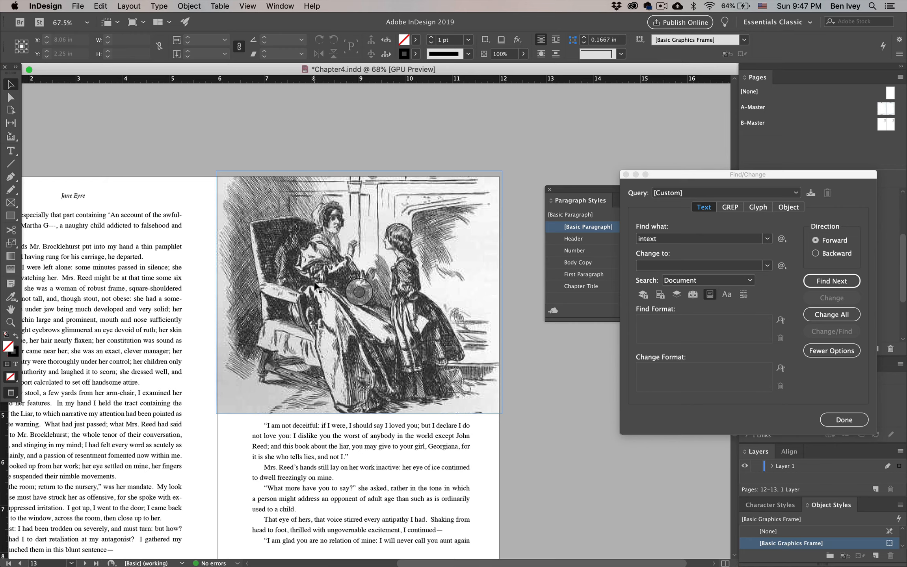
pyautogui.moveTo(409, 344); pyautogui.dragTo(431, 372)
pyautogui.scroll(-6, 431, 374)
pyautogui.hscroll(1, 431, 374)
pyautogui.press('super+alt+0')
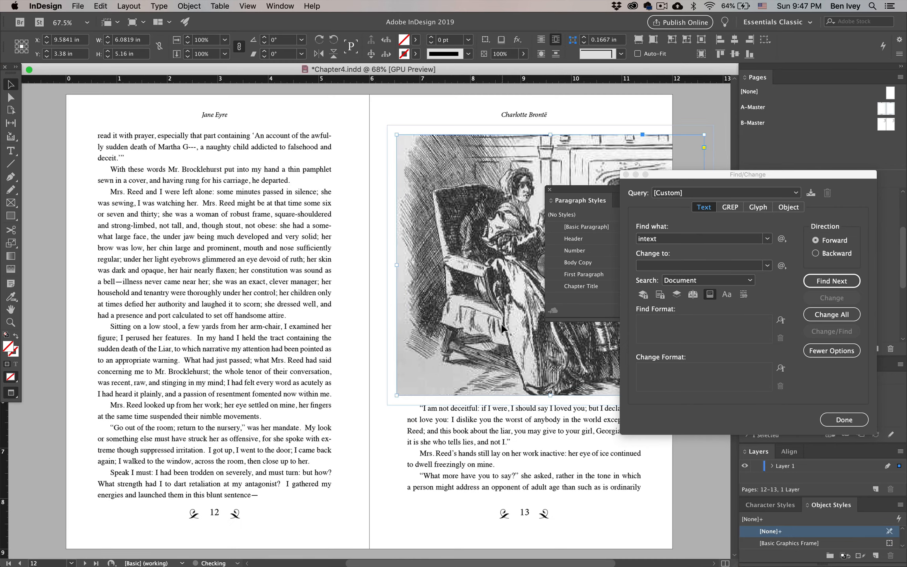
# Resize the illustration's frame to about 4.83 × 7.08 in, covering page 13's text area, and fill it proportionally
pyautogui.hscroll(5, 519, 362)
pyautogui.scroll(-1, 520, 362)
pyautogui.moveTo(565, 360); pyautogui.dragTo(502, 459)
pyautogui.click(639, 39)
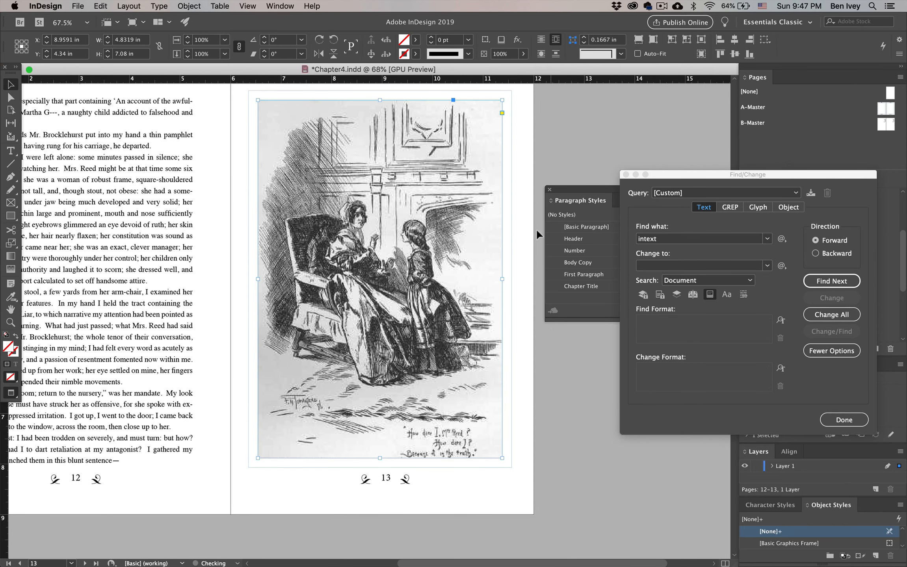
pyautogui.click(556, 385)
pyautogui.scroll(2, 585, 450)
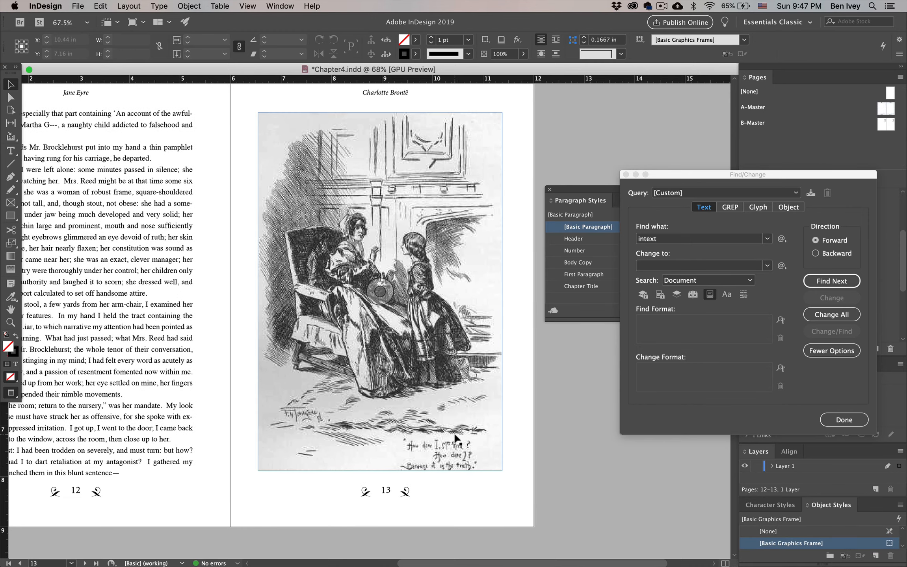
# Delete the placeholder line "InText Image p30s.jpg" from the text on page 14, and deselect the text frame
pyautogui.scroll(-10, 457, 437)
pyautogui.hscroll(-3, 457, 437)
pyautogui.scroll(-10, 457, 439)
pyautogui.hscroll(-3, 458, 438)
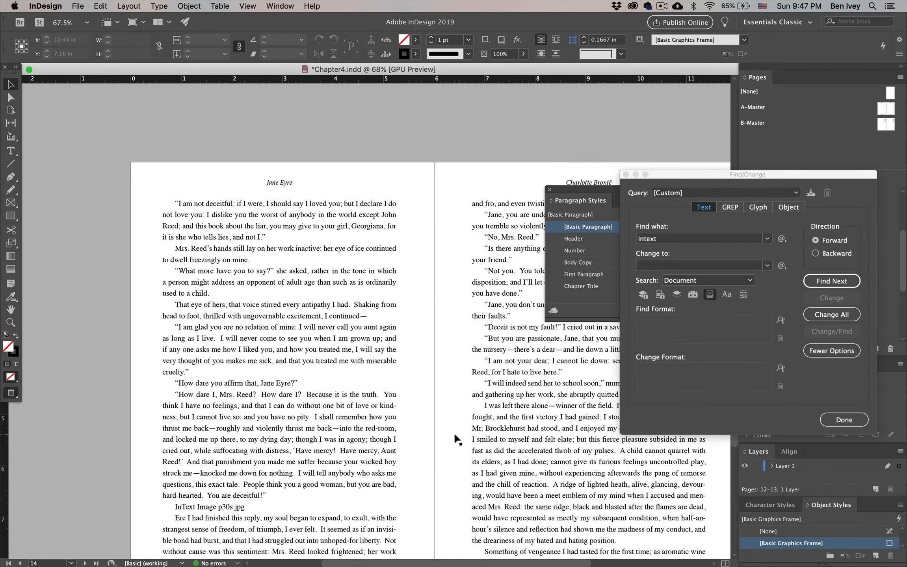
pyautogui.scroll(1, 455, 435)
pyautogui.press('t')
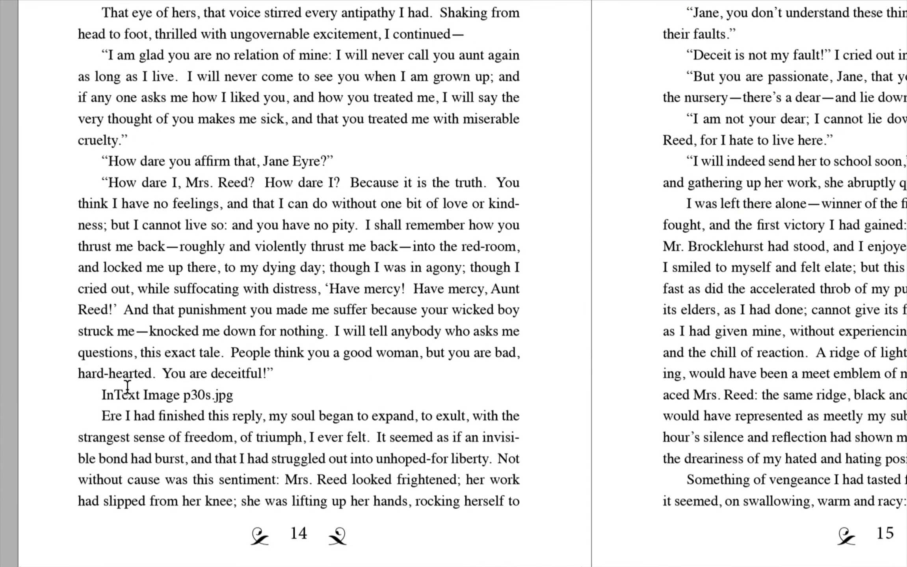
pyautogui.tripleClick(126, 408)
pyautogui.press('BackSpace')
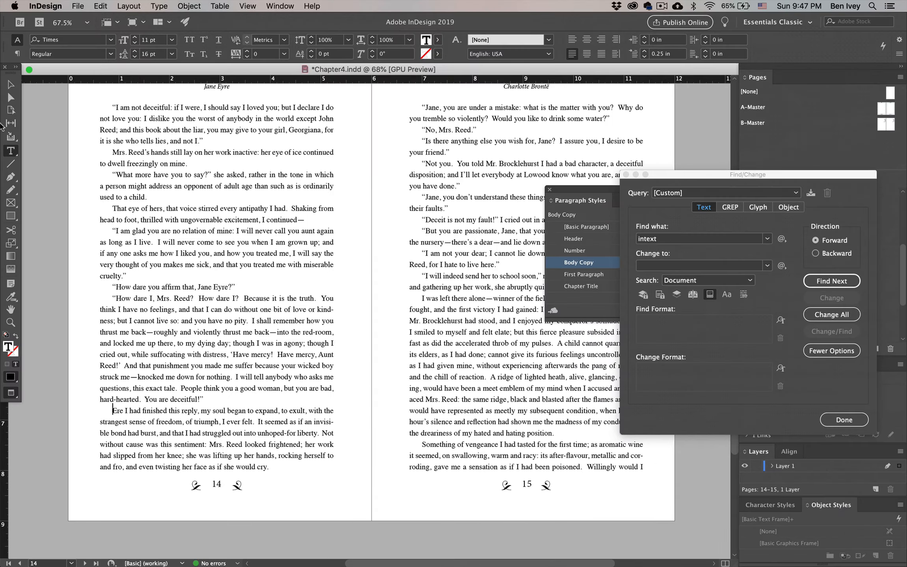
pyautogui.click(11, 84)
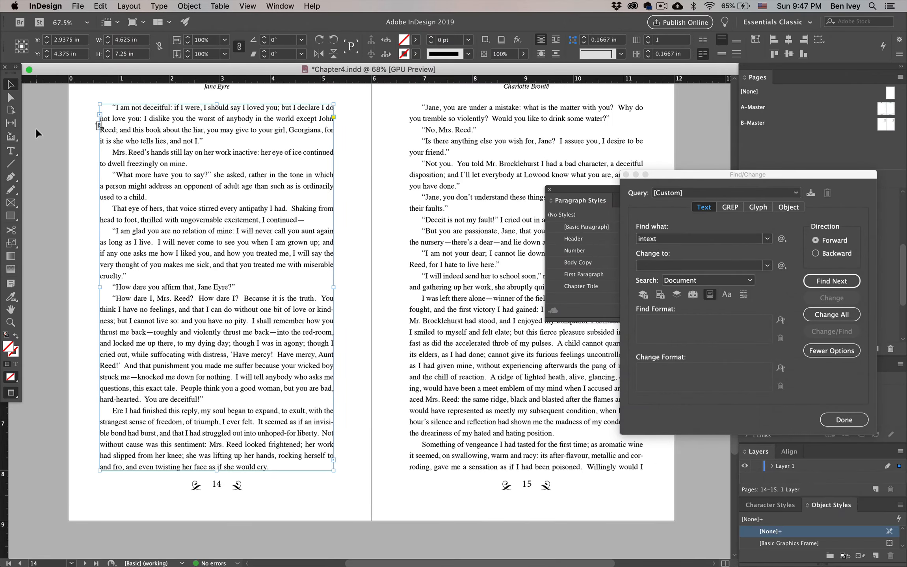
pyautogui.click(36, 128)
# Search Chapter4.indd for any further "intext" placeholders, and save and close the document
pyautogui.scroll(10, 146, 181)
pyautogui.scroll(10, 146, 181)
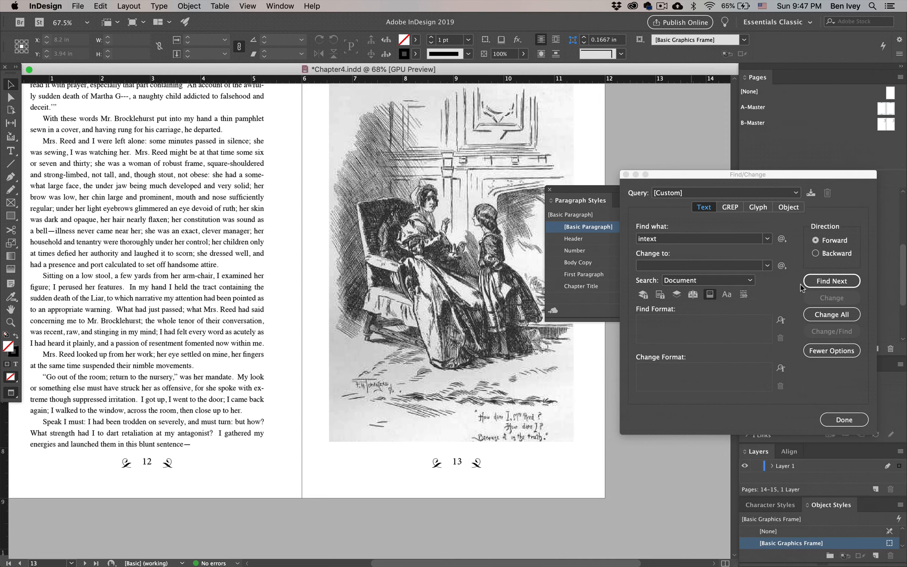
pyautogui.click(830, 283)
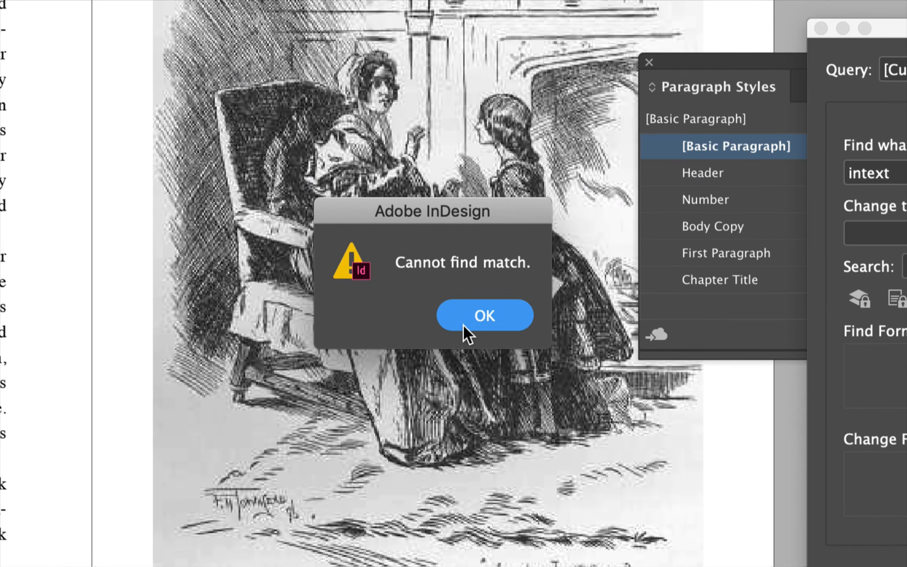
pyautogui.click(466, 324)
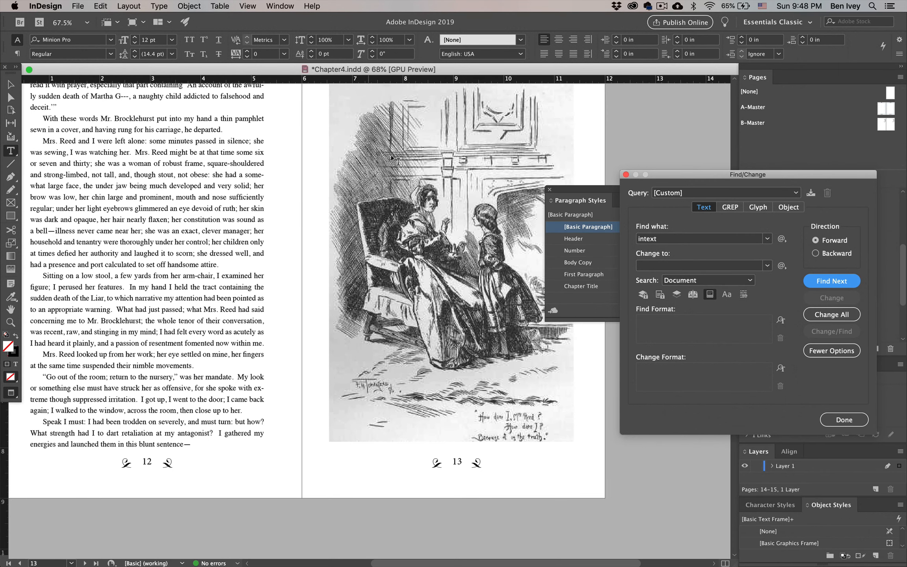
pyautogui.press('super+s')
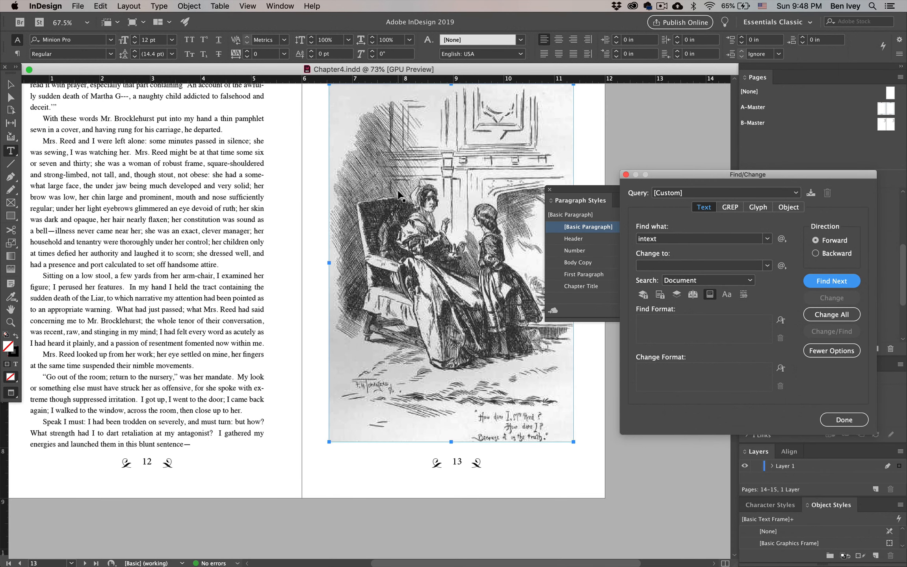
pyautogui.press('super+w')
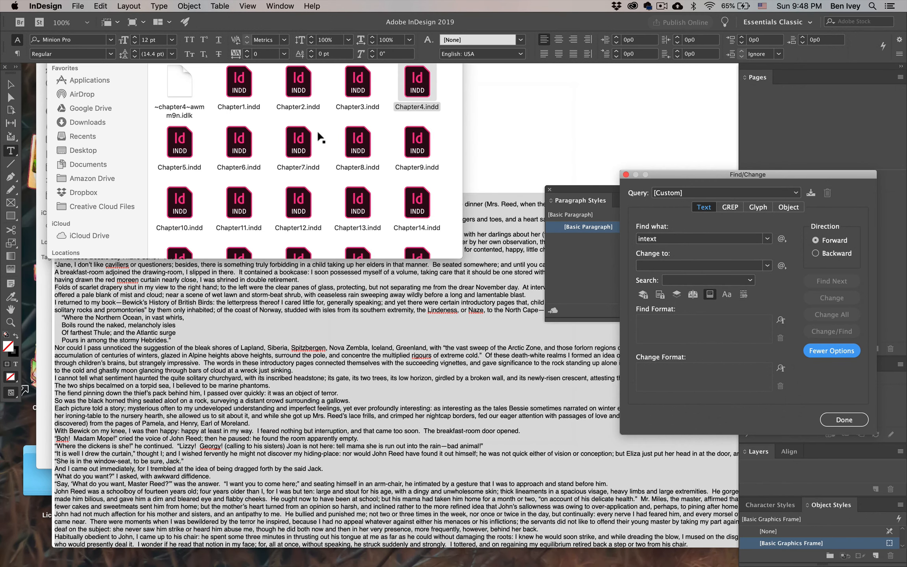